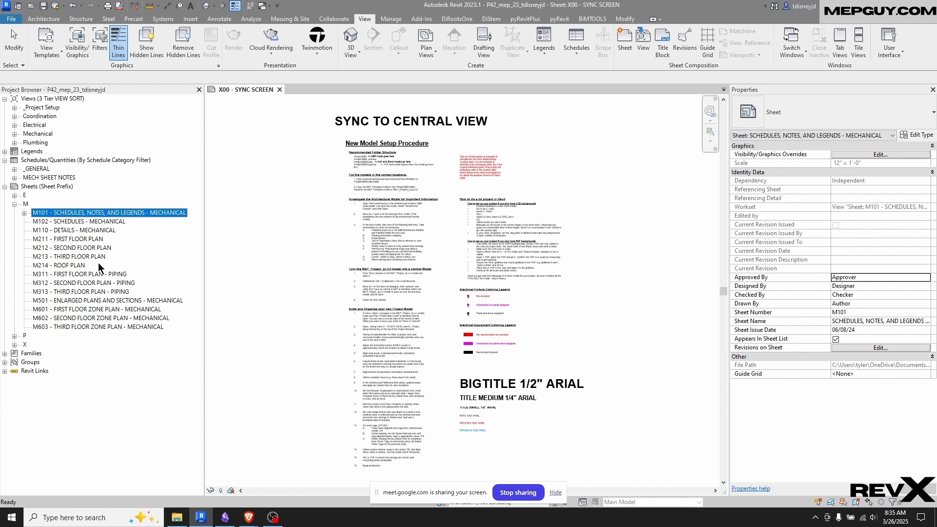
Review the mechanical sheets in the project, from the M211 first floor plan to the M603 third floor zone plan
left_click_drag(377, 494, 0, 443)
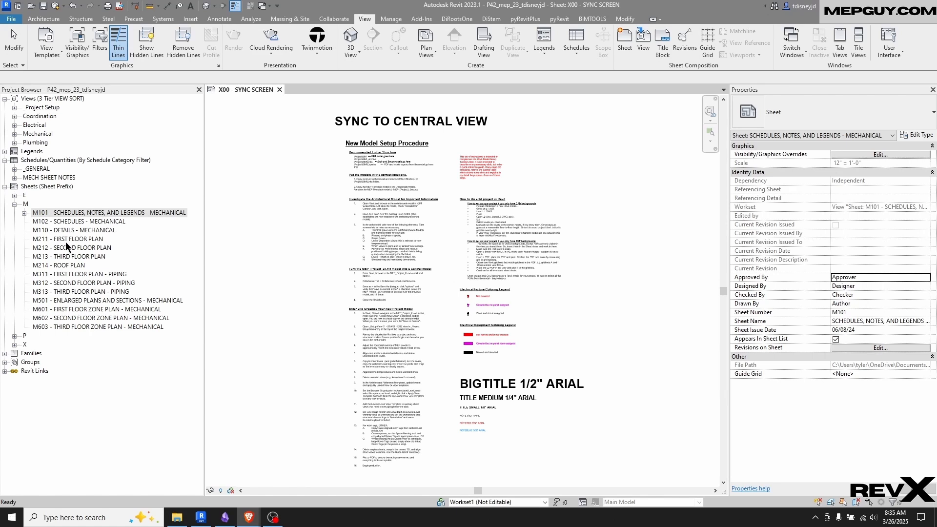
left_click(85, 240)
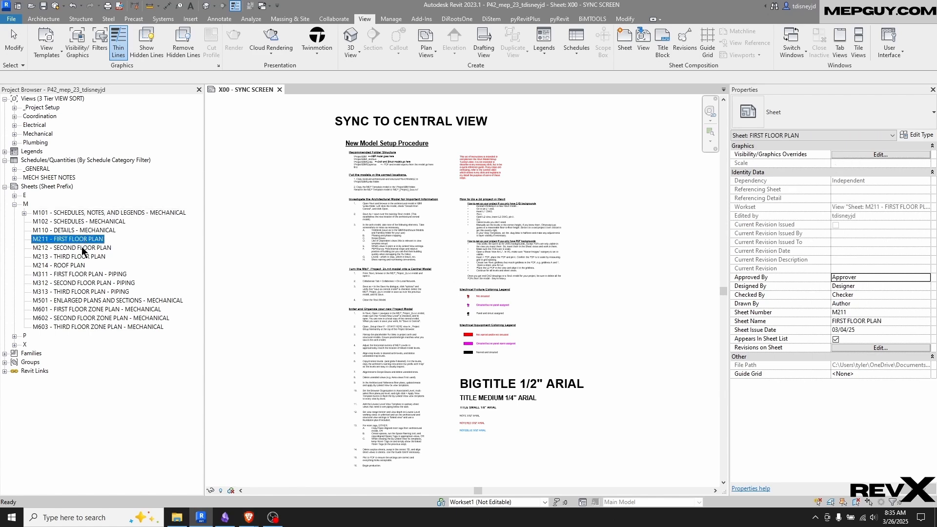
left_click(68, 266)
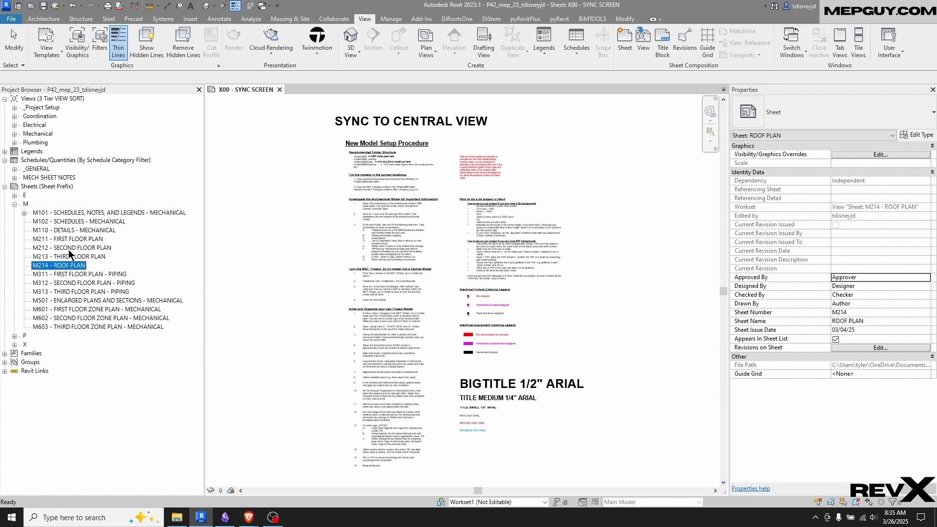
left_click(110, 285)
left_click(110, 292)
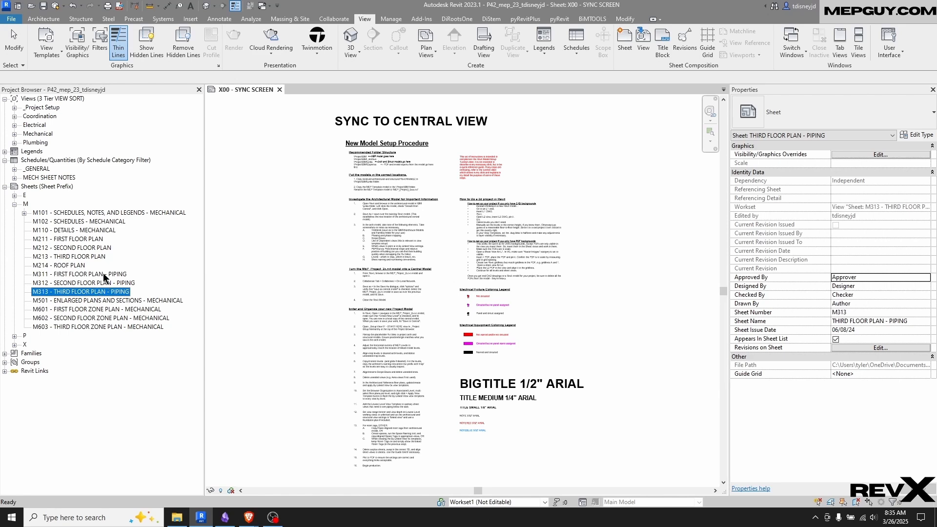
left_click(107, 310)
left_click(110, 320)
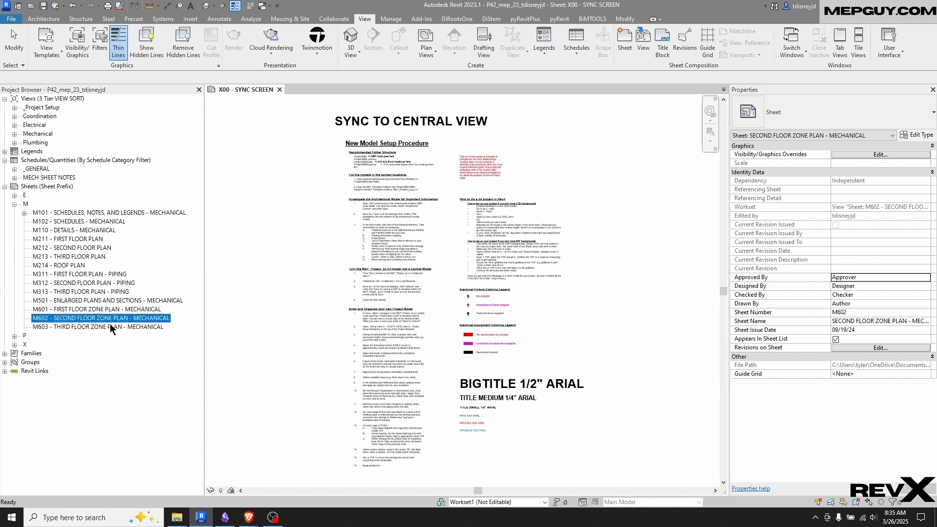
left_click(112, 328)
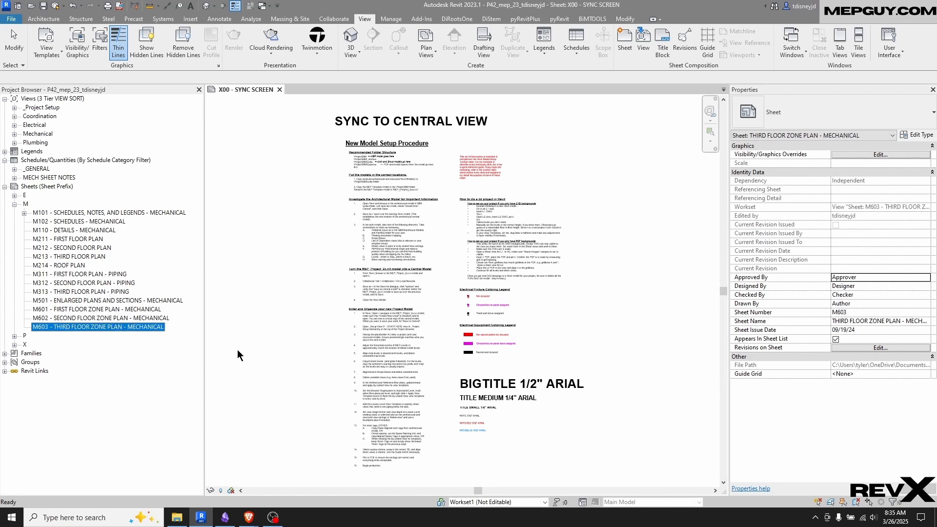
Open sheet M211 - FIRST FLOOR PLAN and place the MECHANICAL FLOOR PLAN 01 view on it
double_click(64, 239)
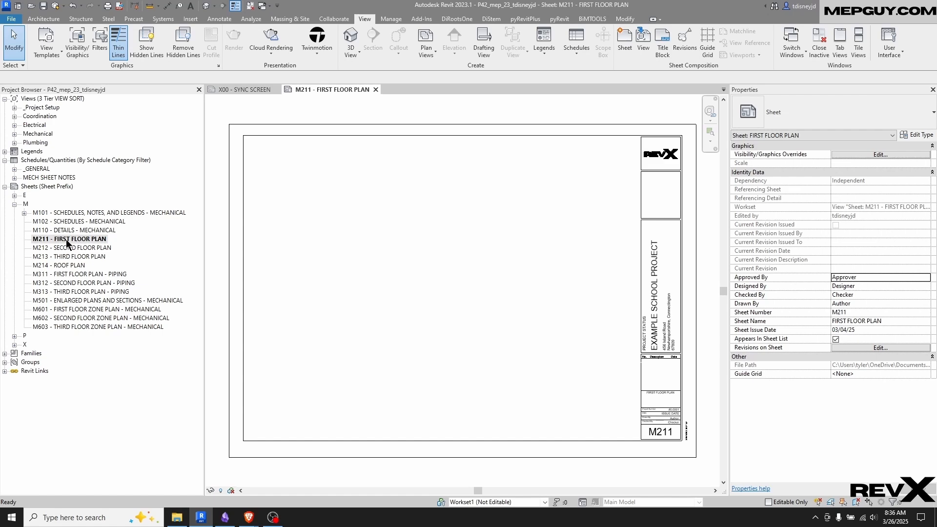
left_click(15, 134)
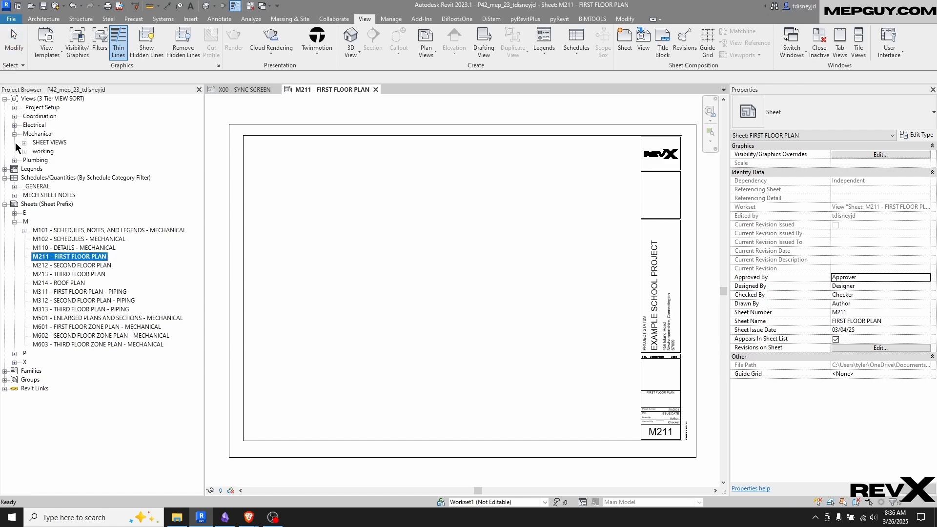
left_click(24, 142)
left_click(34, 160)
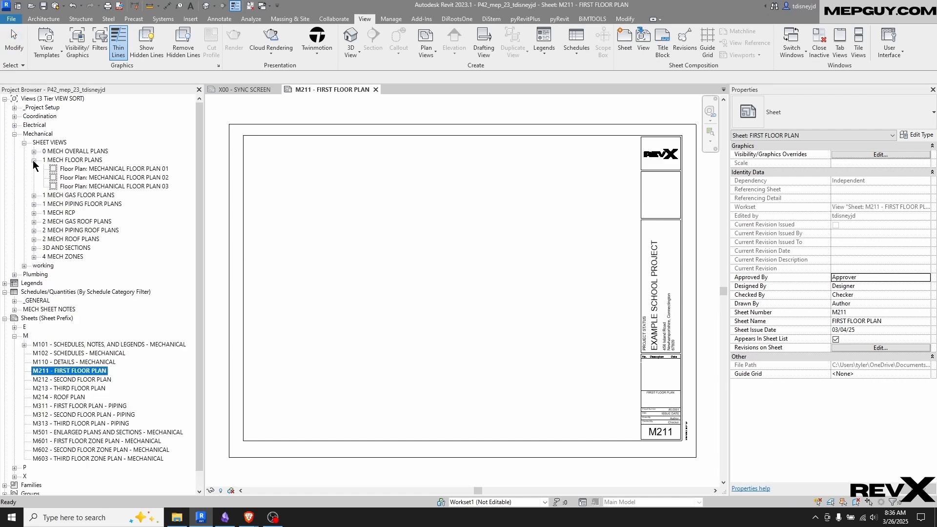
left_click_drag(141, 169, 445, 258)
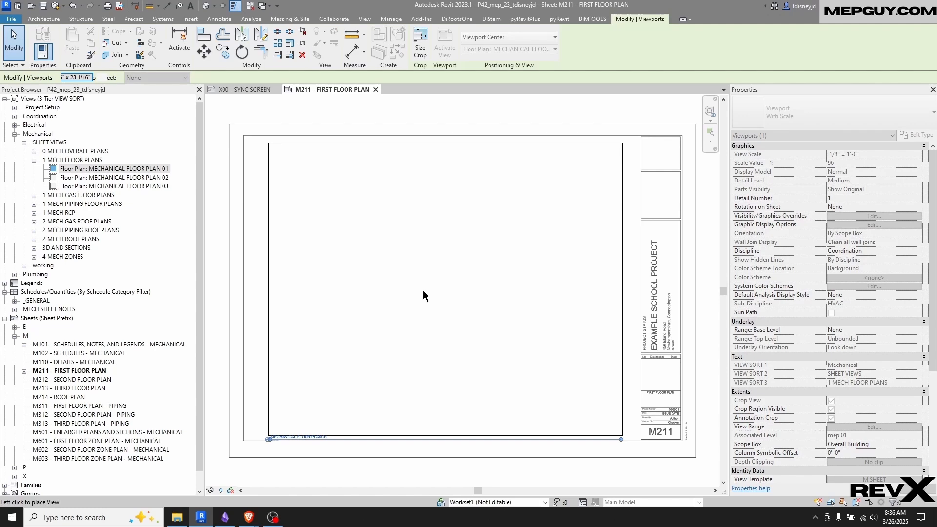
left_click(423, 291)
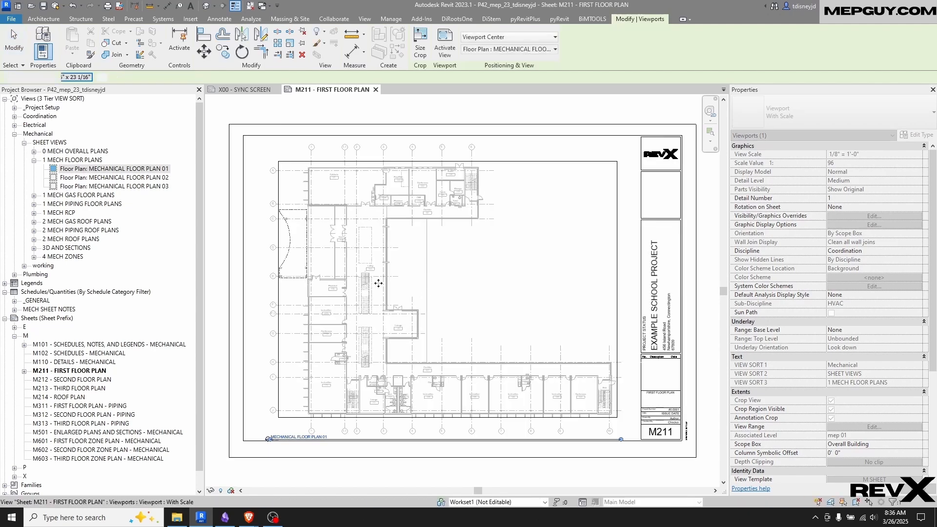
key("Escape")
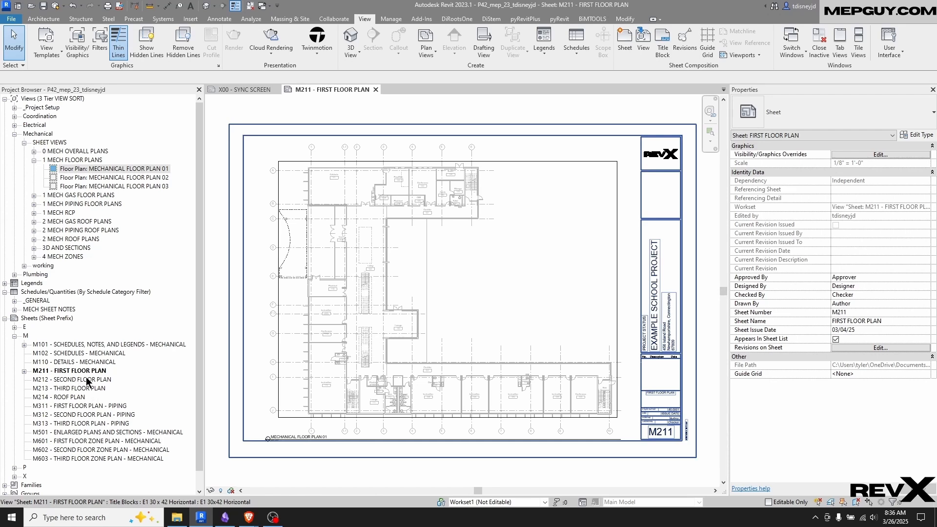
Nudge the mechanical floor plan viewport in small increments until it sits within the M211 title block's drawing area
left_click(449, 252)
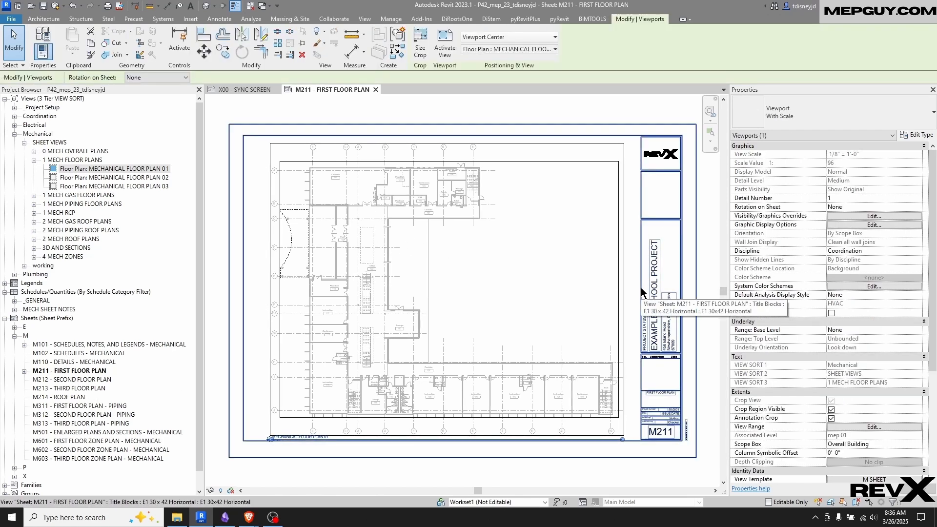
key("Right")
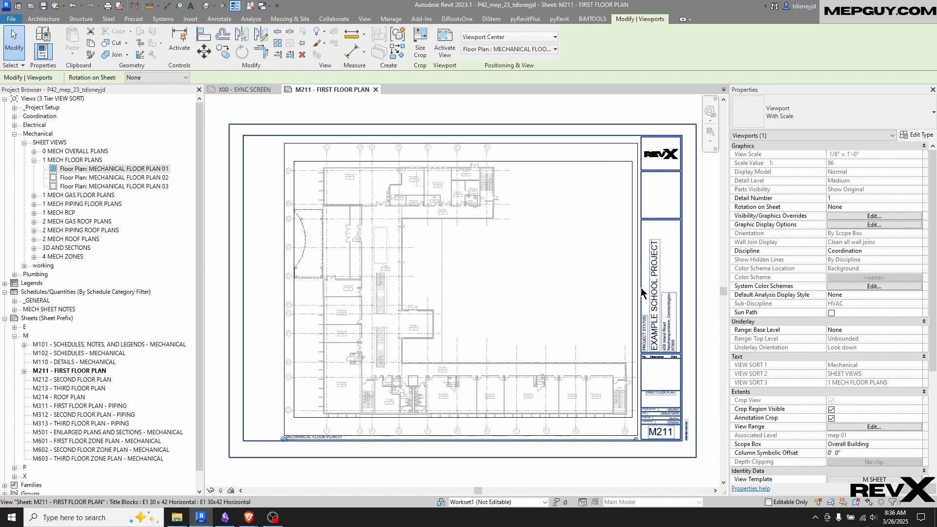
key("Up")
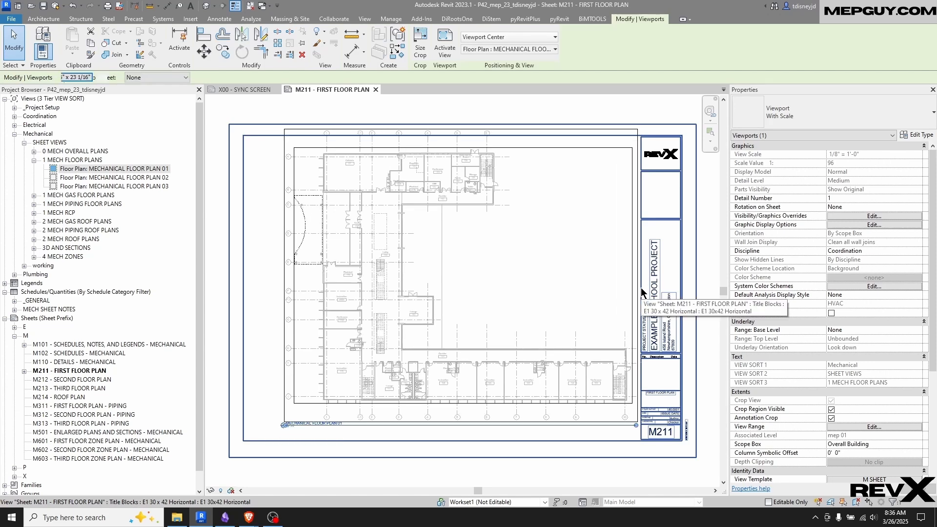
key("Left")
key("Left")
key("Left")
key("Left")
key("Left")
key("Down")
key("Down")
key("Down")
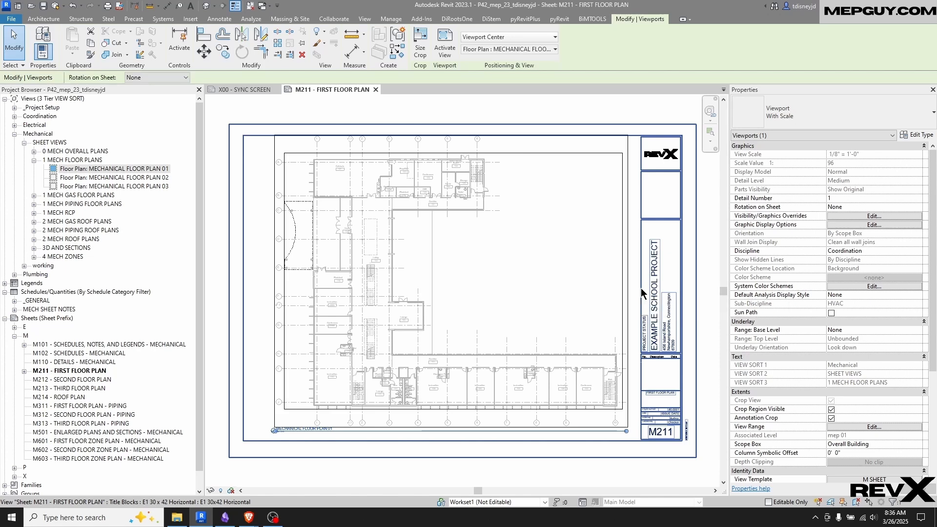
key("Escape")
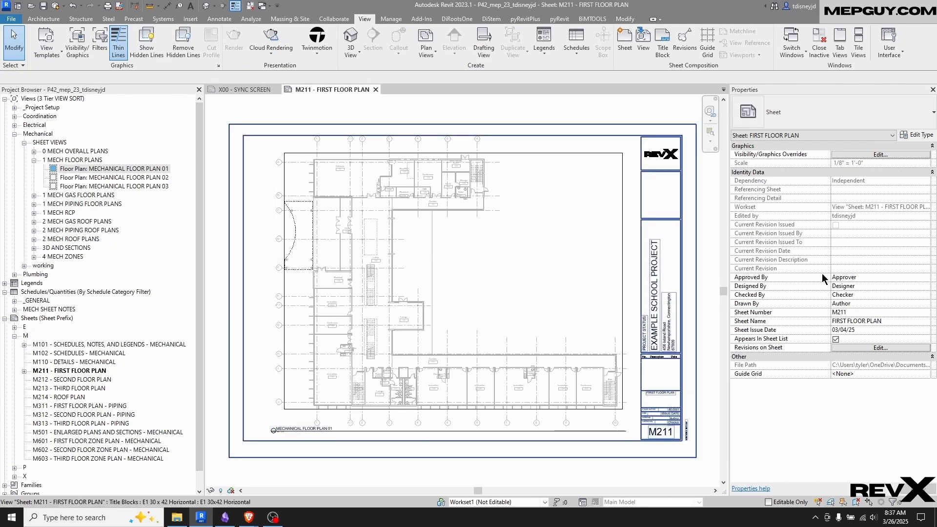
Try the existing Bottom Left and Upper Right guide grids on sheet M211, ending with Bottom Left
left_click(928, 375)
left_click(927, 374)
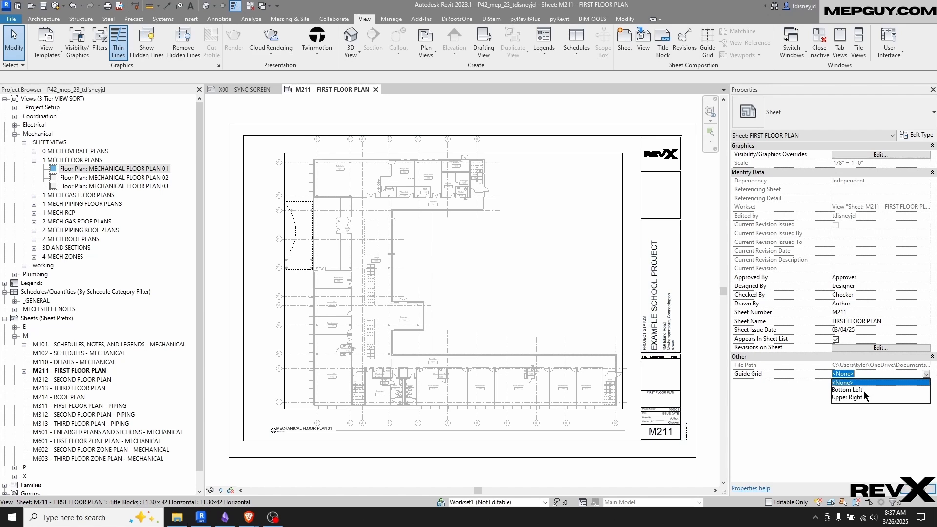
left_click(852, 390)
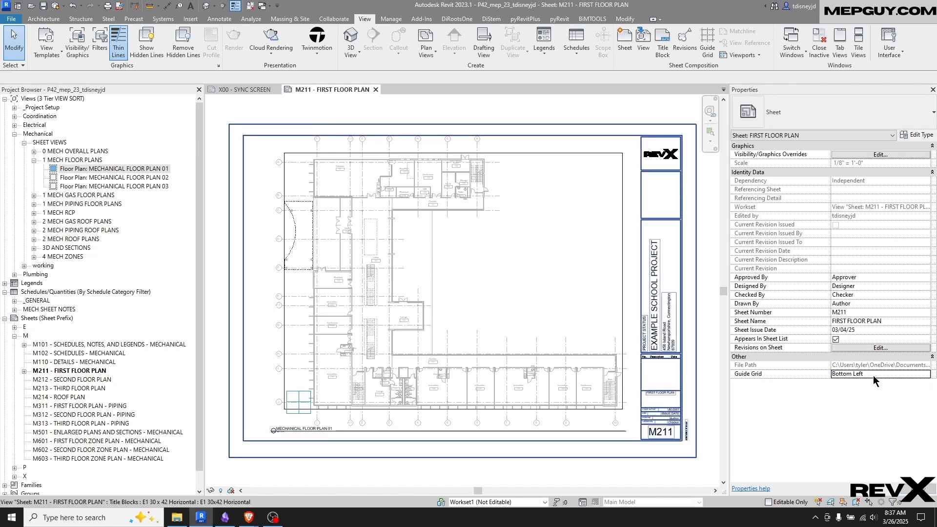
left_click(925, 374)
left_click(903, 399)
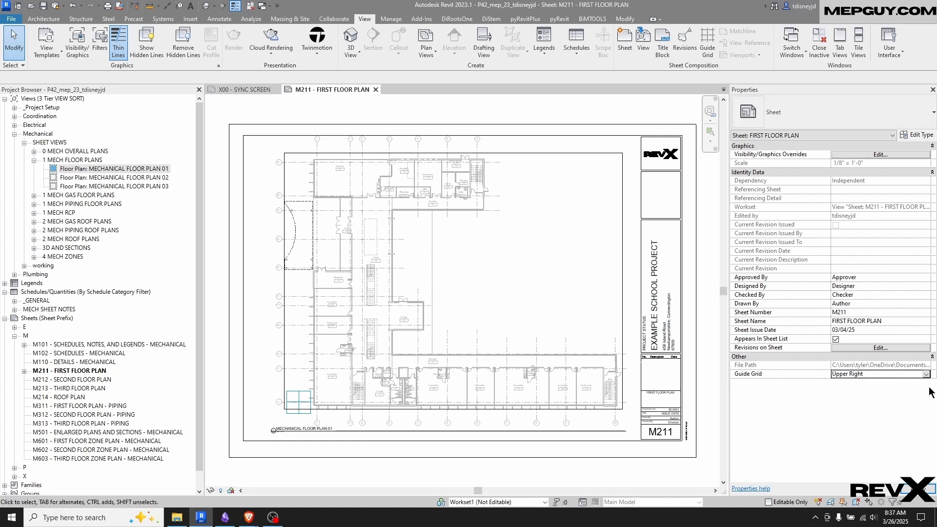
left_click(927, 375)
left_click(852, 390)
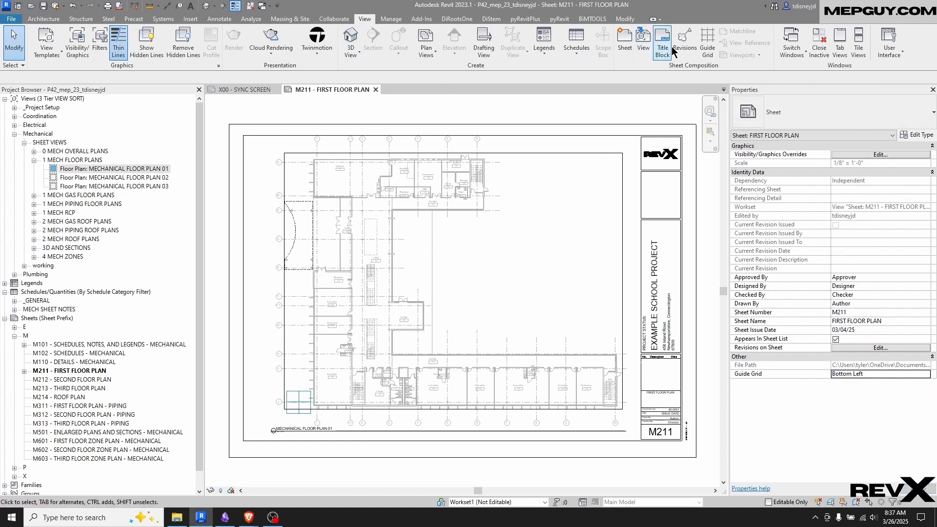
Create a new guide grid for sheet M211, keeping the default name Guide Grid 1
left_click(710, 48)
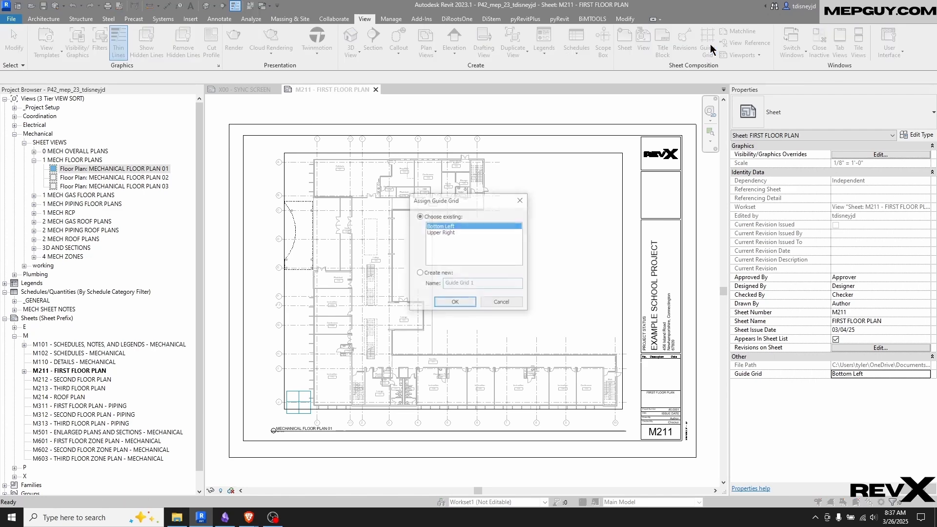
left_click(420, 275)
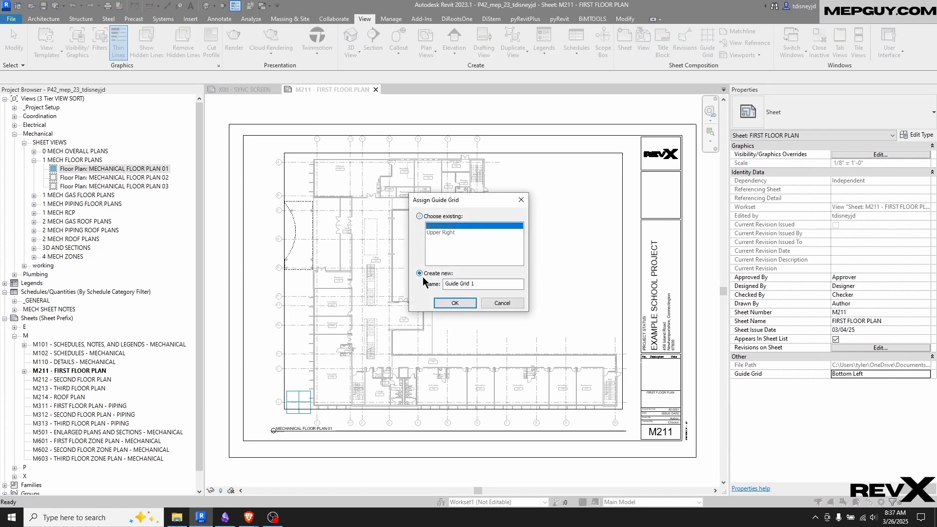
left_click(455, 303)
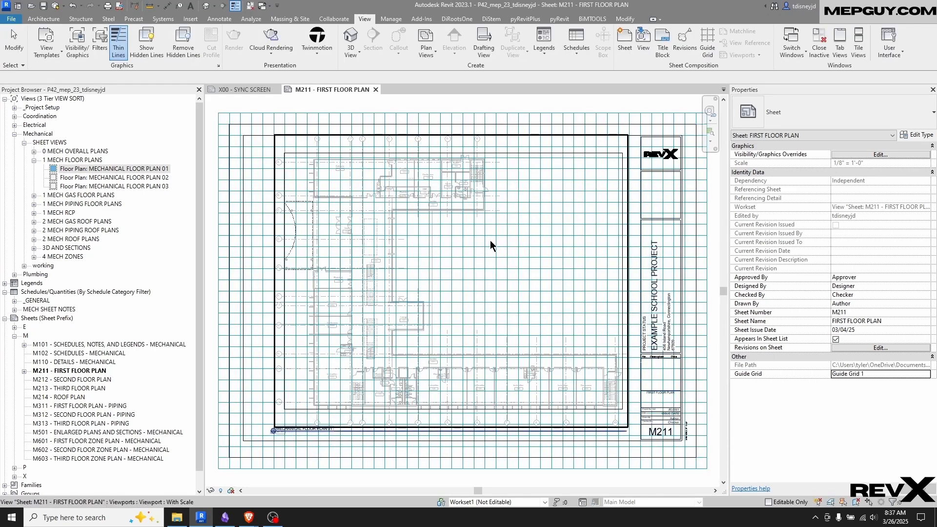
Shrink the new guide grid to a small rectangle and place it in the upper-right area of the M211 drawing
scroll(499, 268, "down", 2)
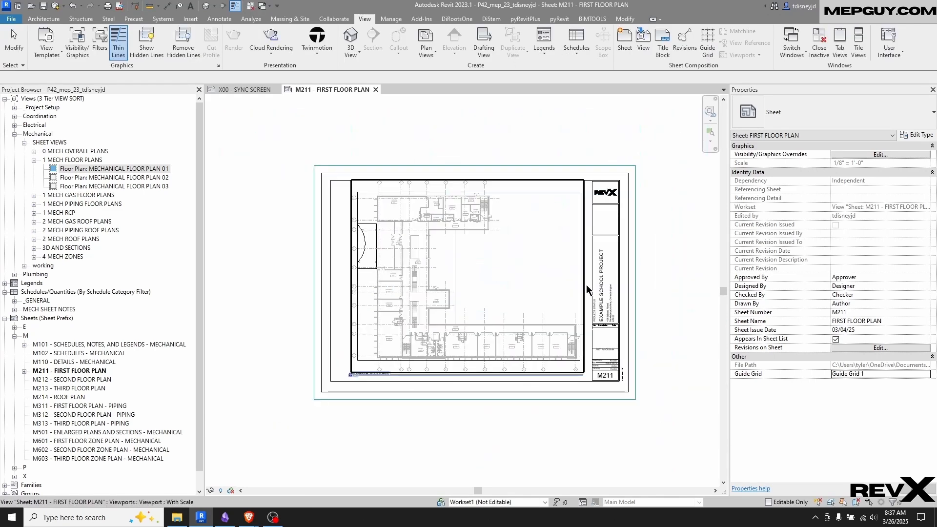
left_click(636, 175)
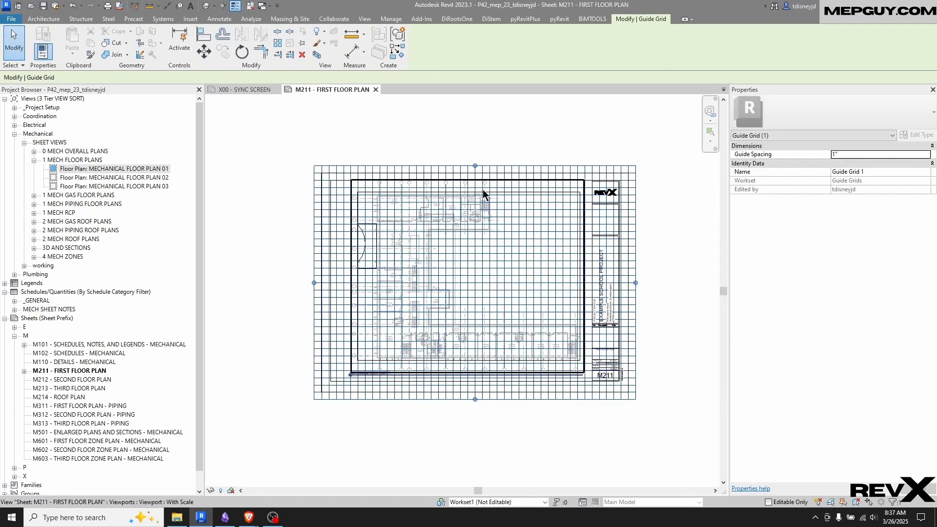
left_click_drag(475, 166, 475, 286)
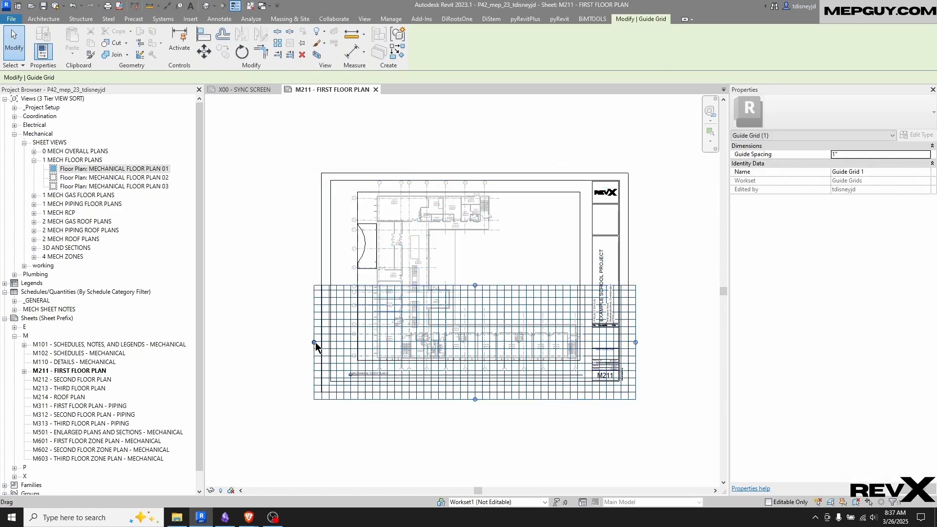
left_click_drag(315, 347, 493, 342)
left_click_drag(636, 342, 575, 342)
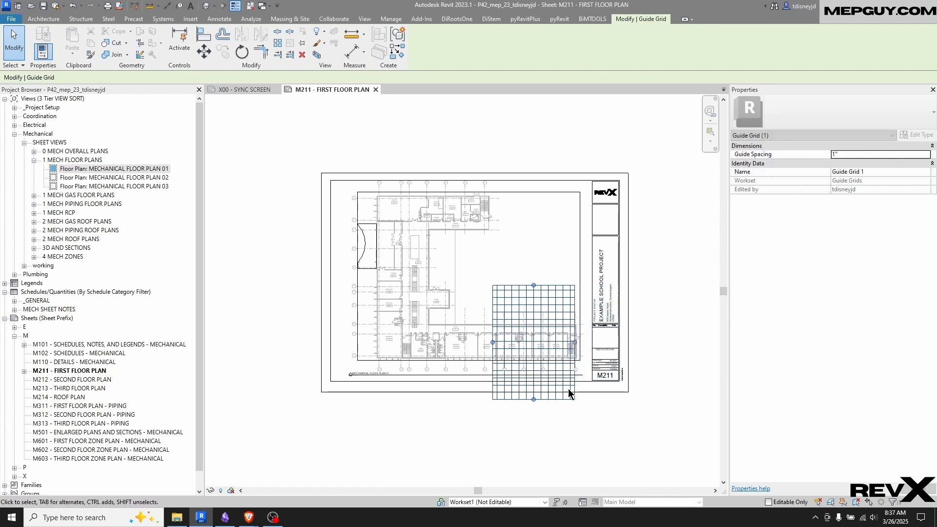
left_click_drag(535, 400, 544, 231)
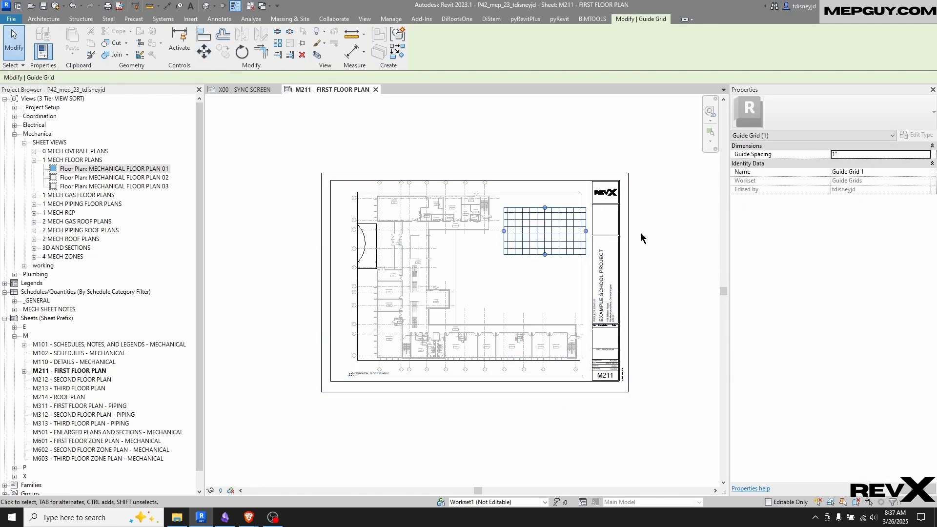
left_click(657, 256)
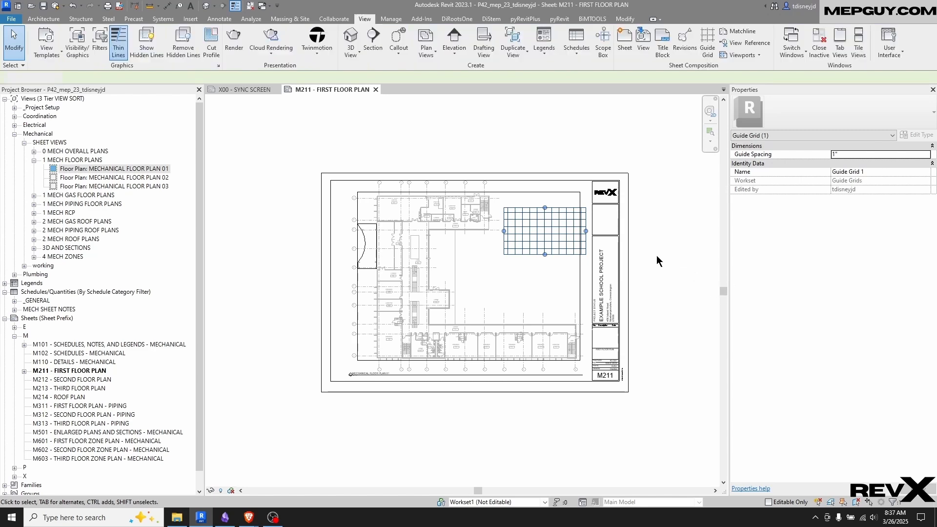
Open sheet M212 - SECOND FLOOR PLAN and assign Guide Grid 1 to it
double_click(74, 379)
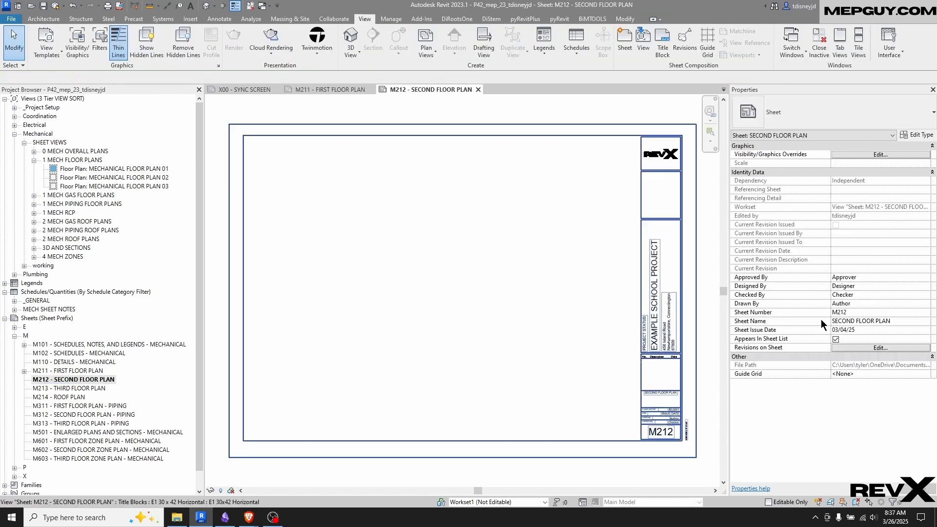
left_click(926, 374)
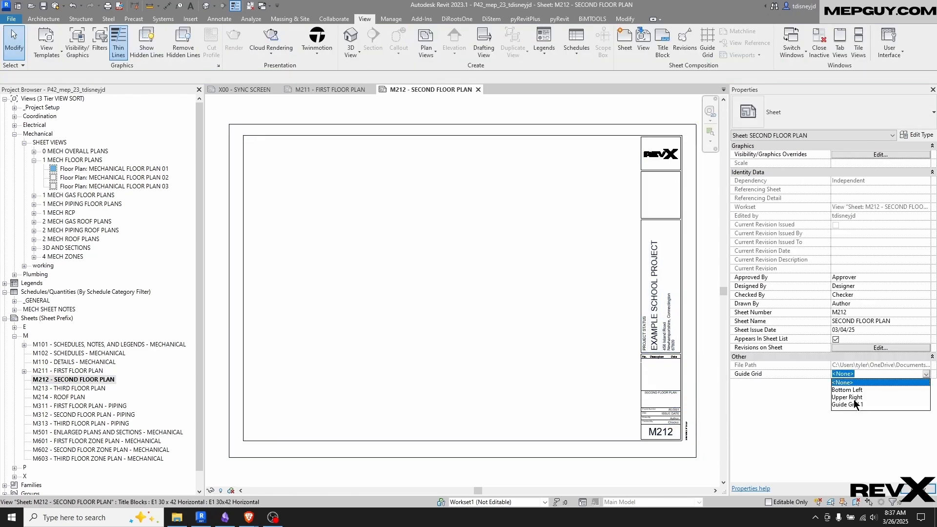
left_click(850, 404)
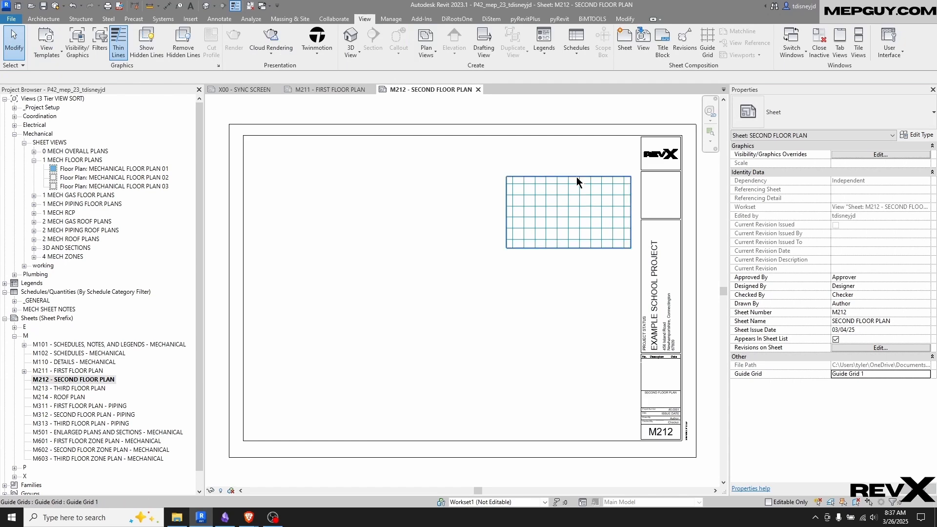
Shift the guide grid on sheet M212 to the left, away from the title block, and deselect it
left_click_drag(448, 309, 661, 155)
key("Left")
key("Left")
key("Left")
key("Left")
key("Left")
key("Left")
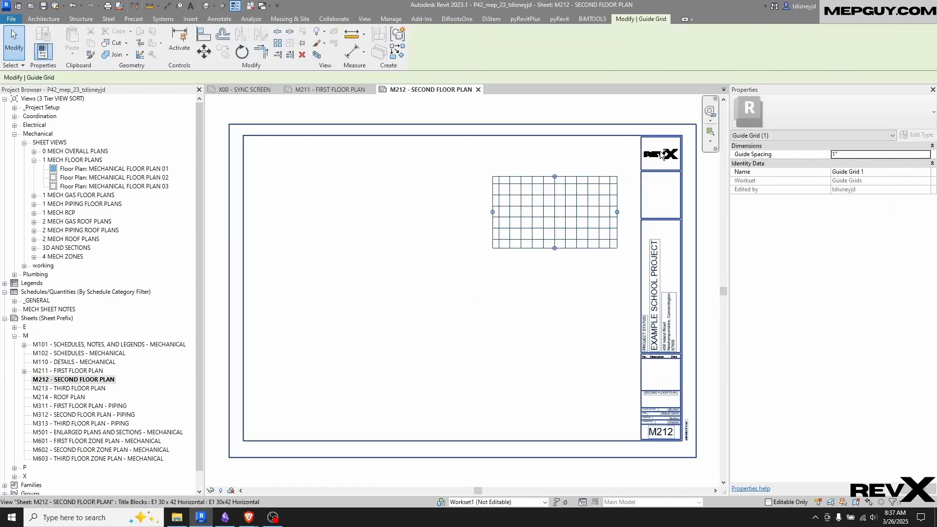
left_click(505, 300)
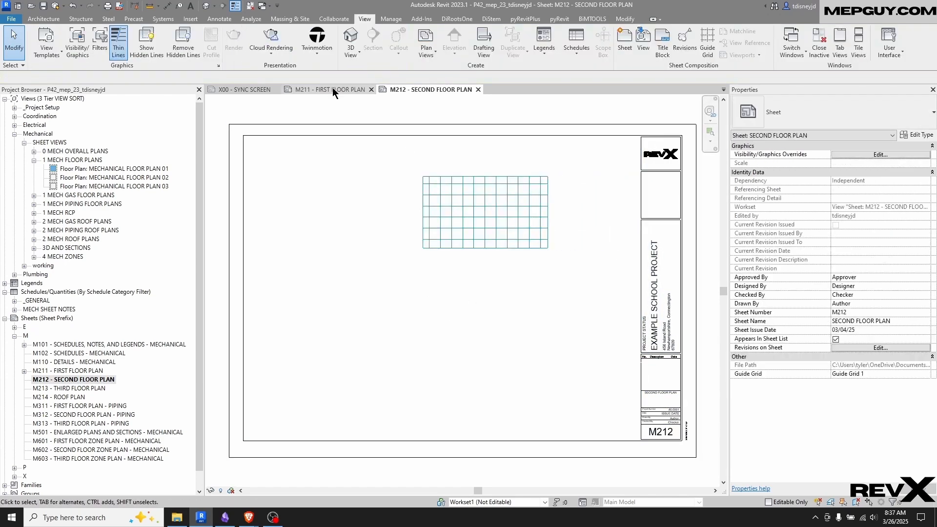
Return to sheet M211 - FIRST FLOOR PLAN and delete Guide Grid 1, accepting its removal from the other referencing sheet
left_click(333, 89)
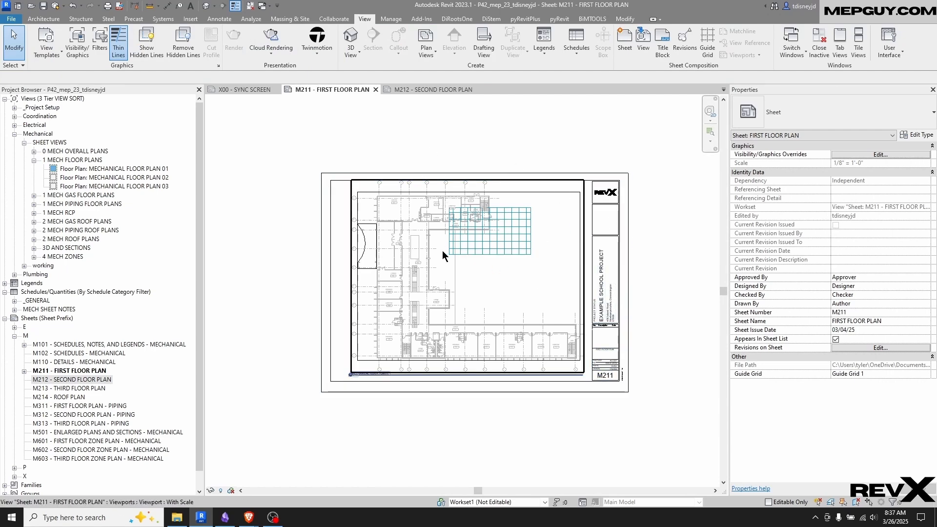
scroll(455, 262, "up", 2)
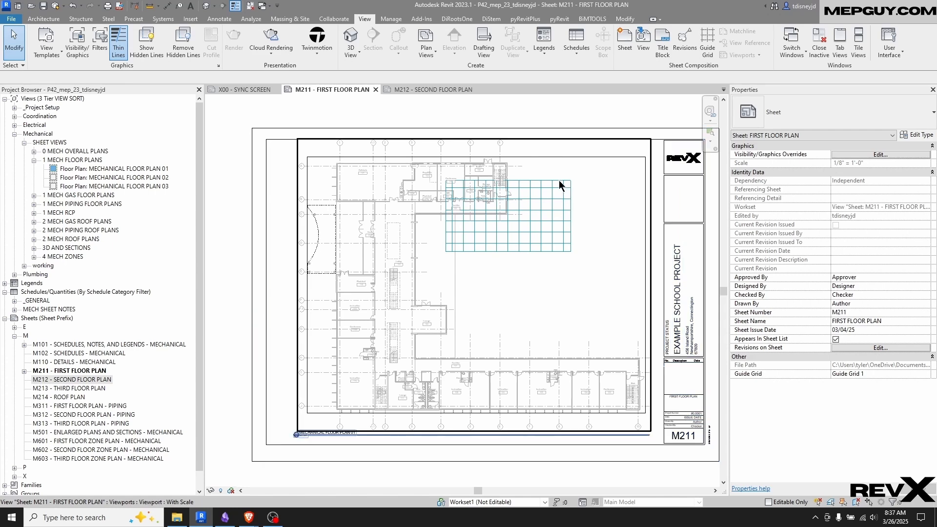
left_click_drag(419, 105, 586, 263)
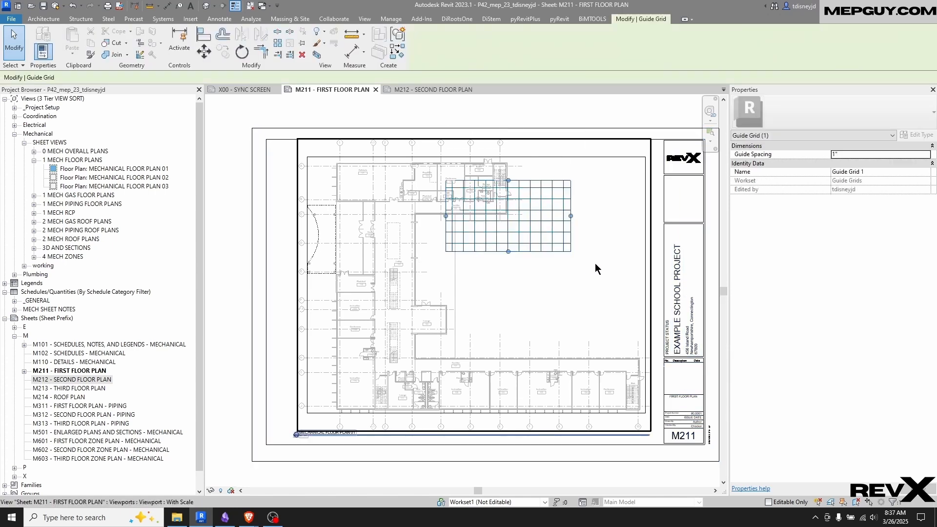
key("Delete")
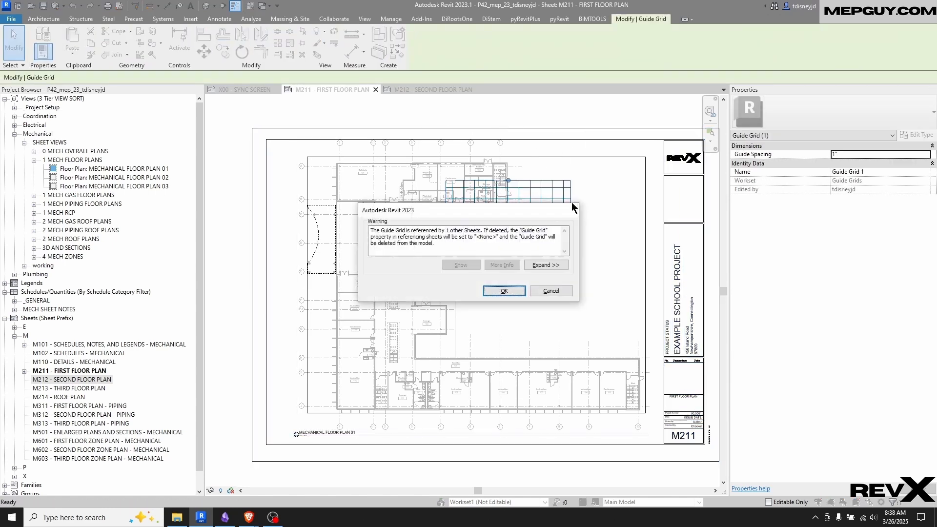
left_click(513, 292)
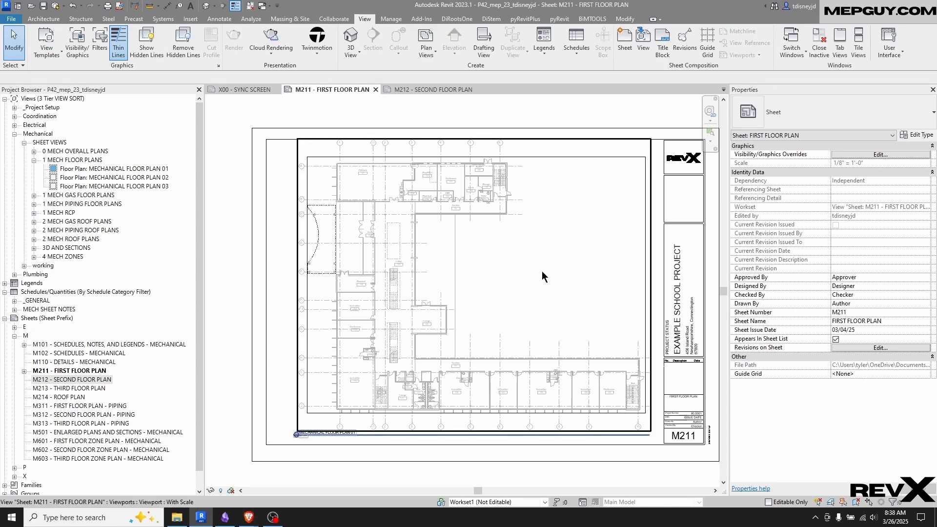
Assign the existing Bottom Left guide grid to sheet M211 - FIRST FLOOR PLAN
left_click(79, 371)
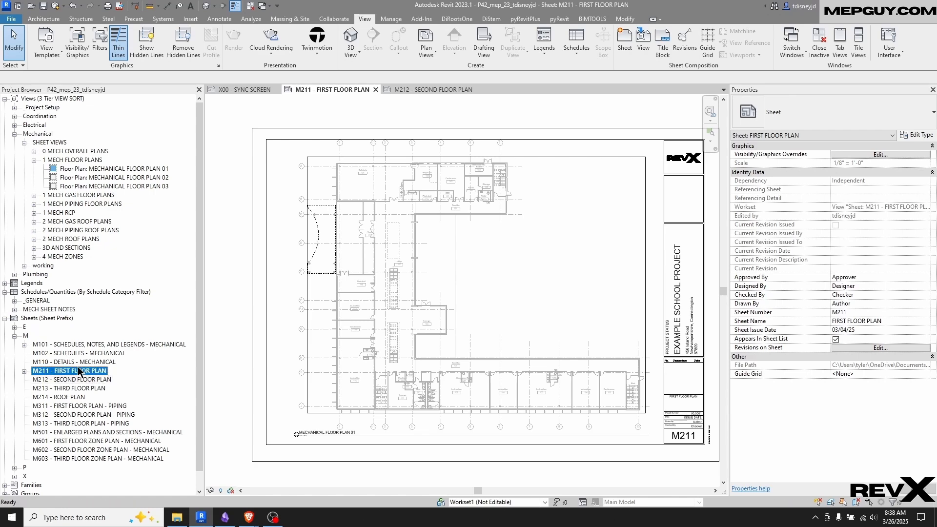
left_click(927, 374)
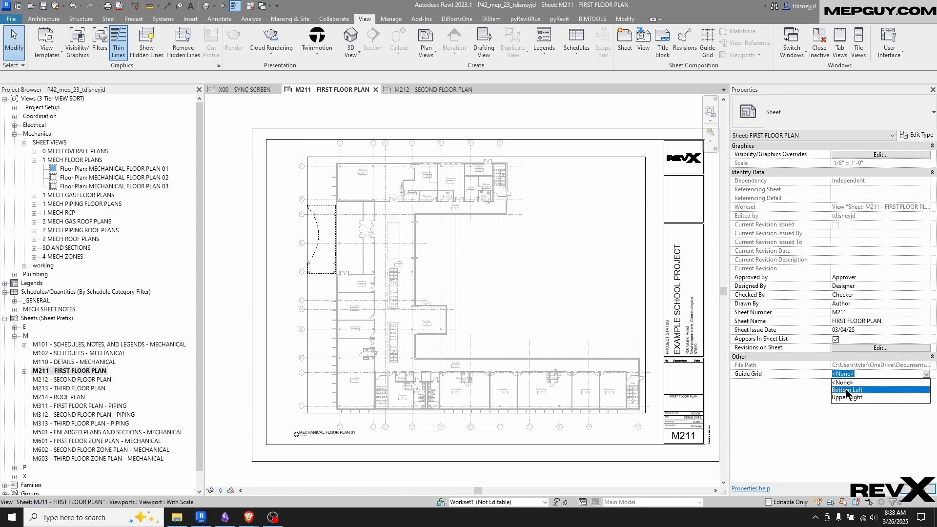
left_click(851, 385)
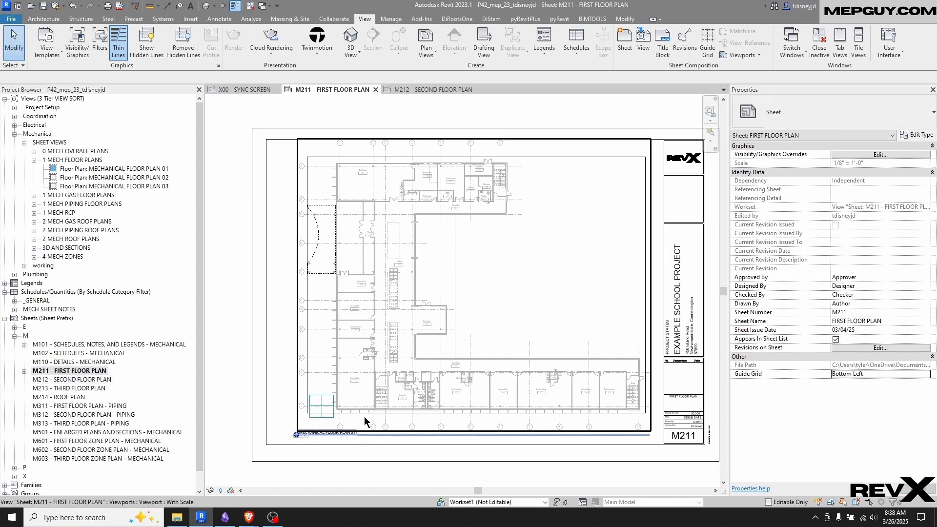
Nudge the floor plan viewport on sheet M211 slightly down and to the right, and deselect it
middle_click_drag(364, 380, 309, 378)
left_click(343, 295)
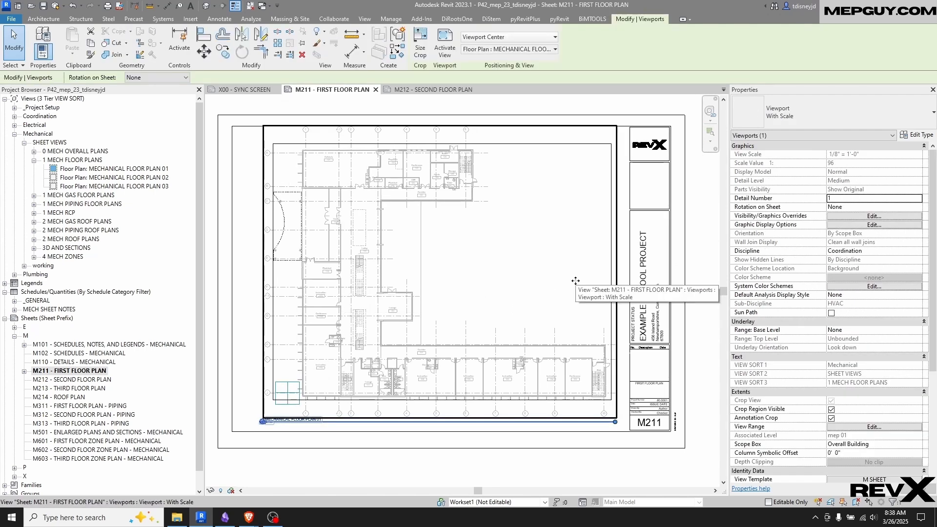
left_click_drag(576, 281, 576, 283)
key("Down")
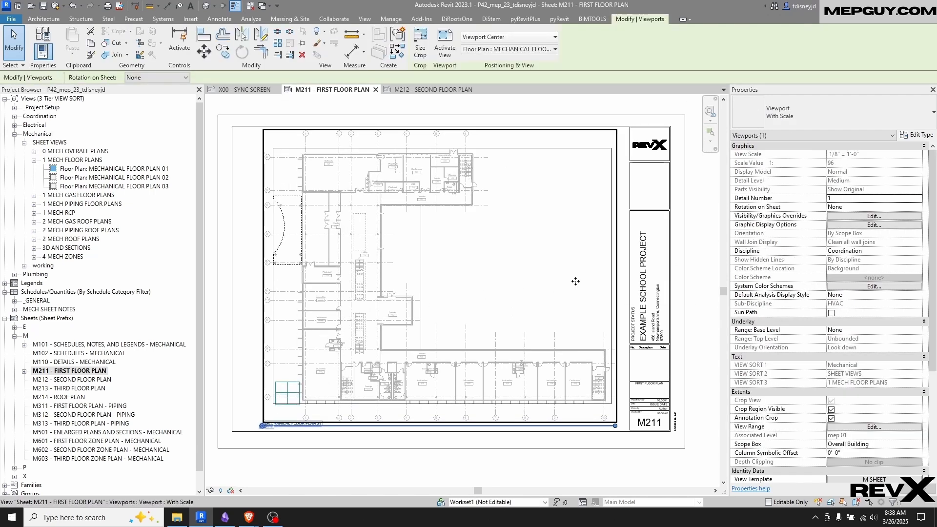
key("Right")
key("Right")
key("Down")
key("Right")
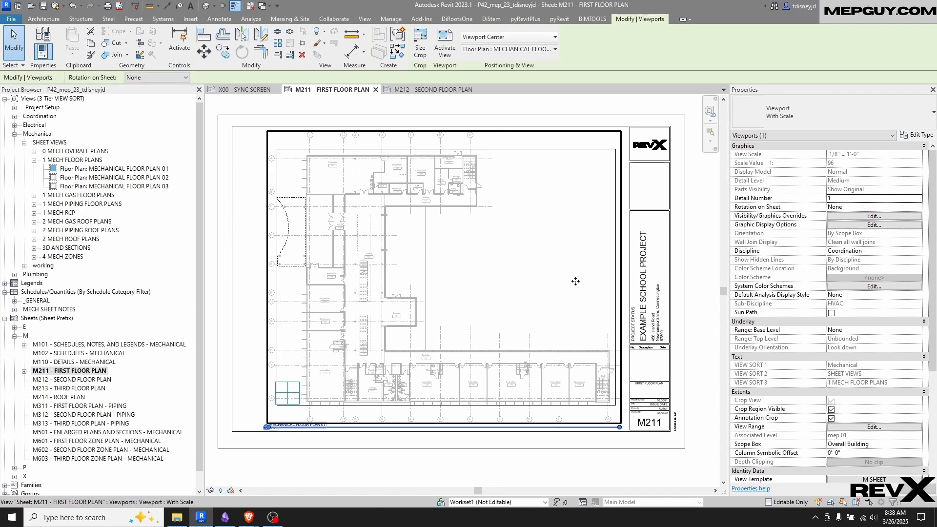
key("Up")
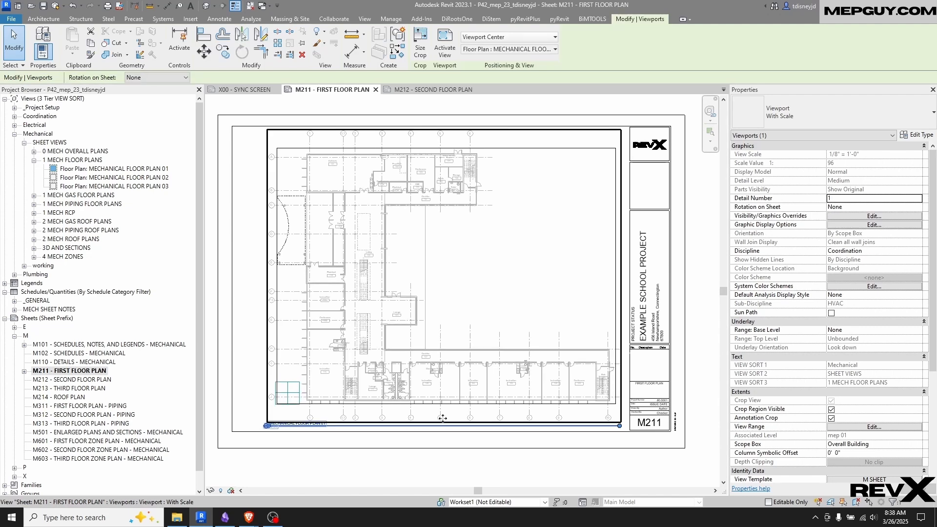
left_click(339, 479)
left_click(343, 432)
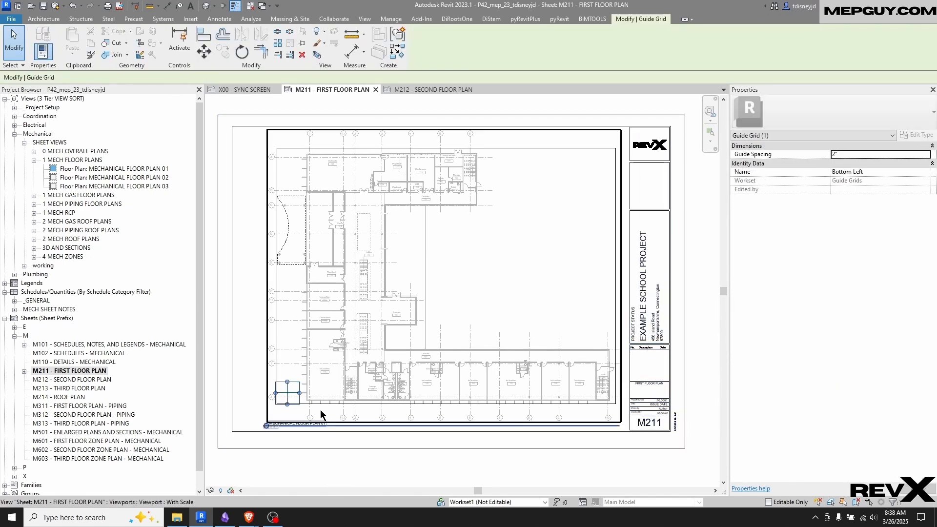
scroll(320, 409, "up", 6)
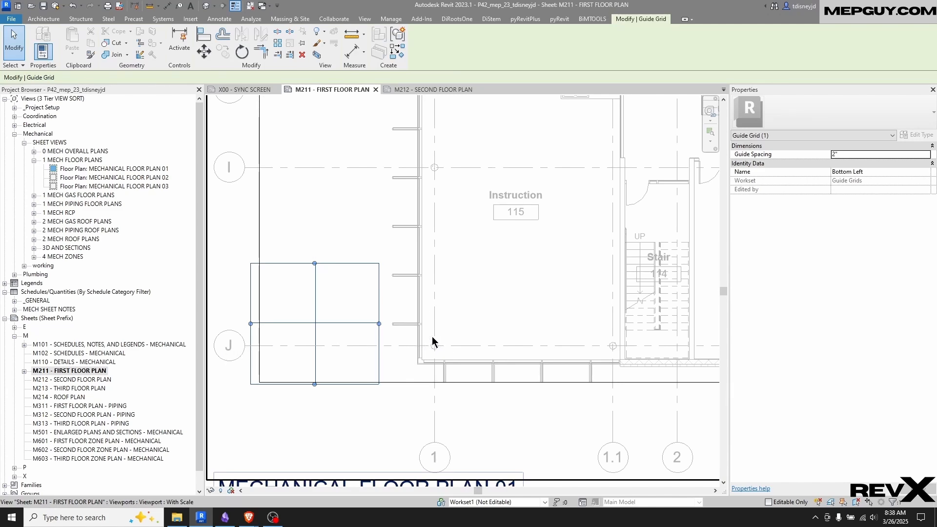
scroll(381, 348, "down", 3)
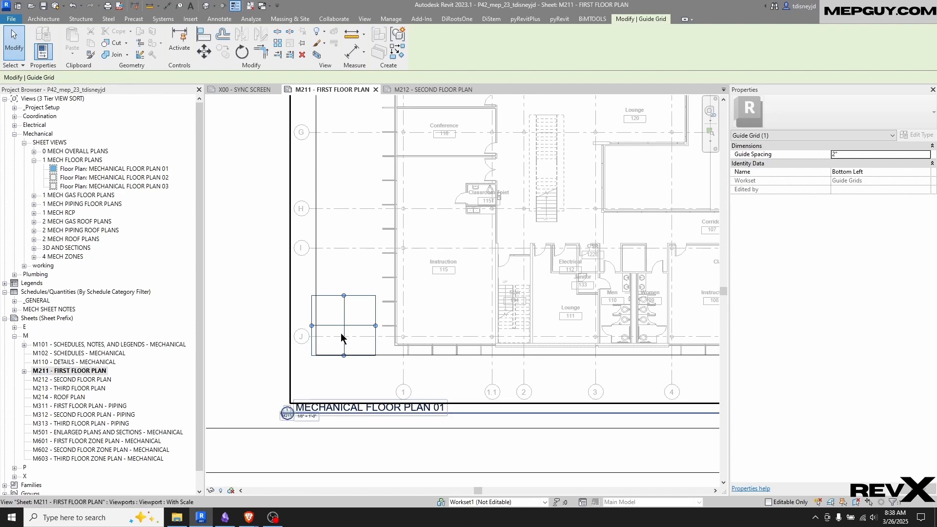
scroll(342, 337, "up", 4)
key("m")
key("v")
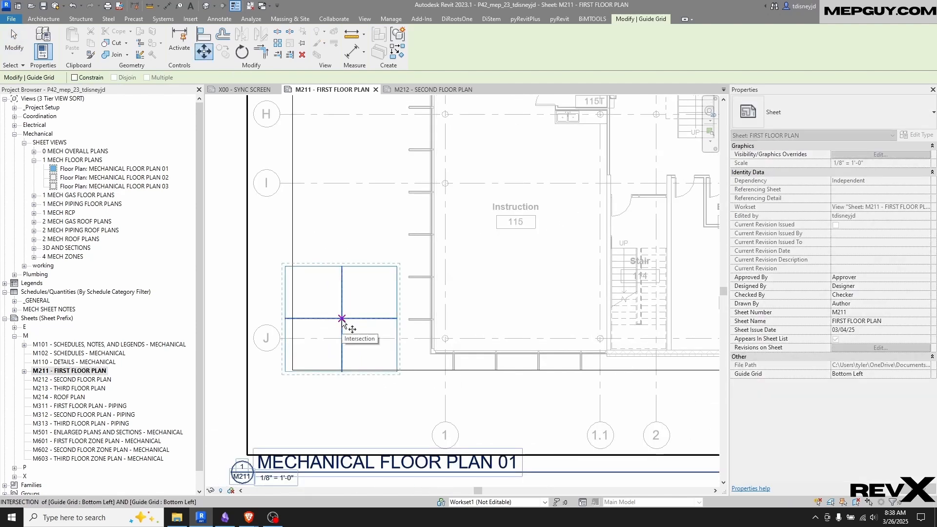
key("Escape")
key("Escape")
left_click(269, 280)
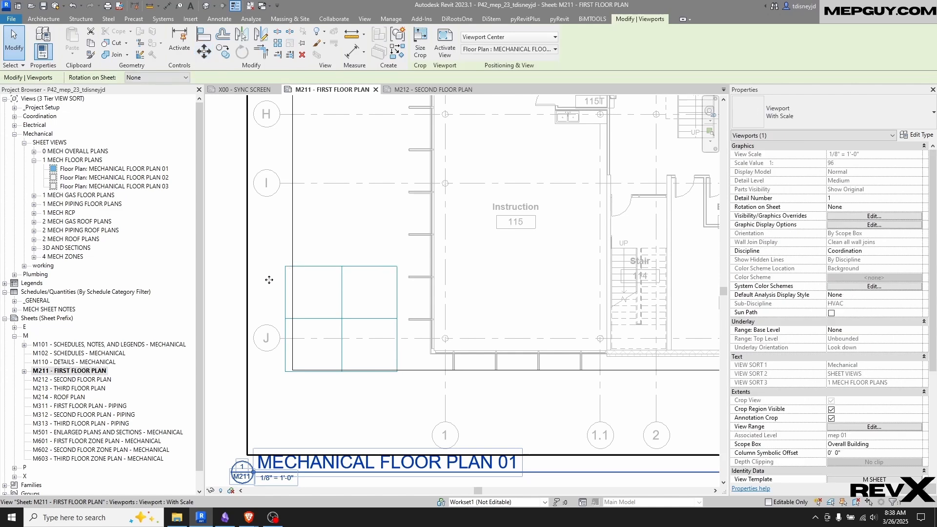
key("Escape")
scroll(341, 317, "down", 5)
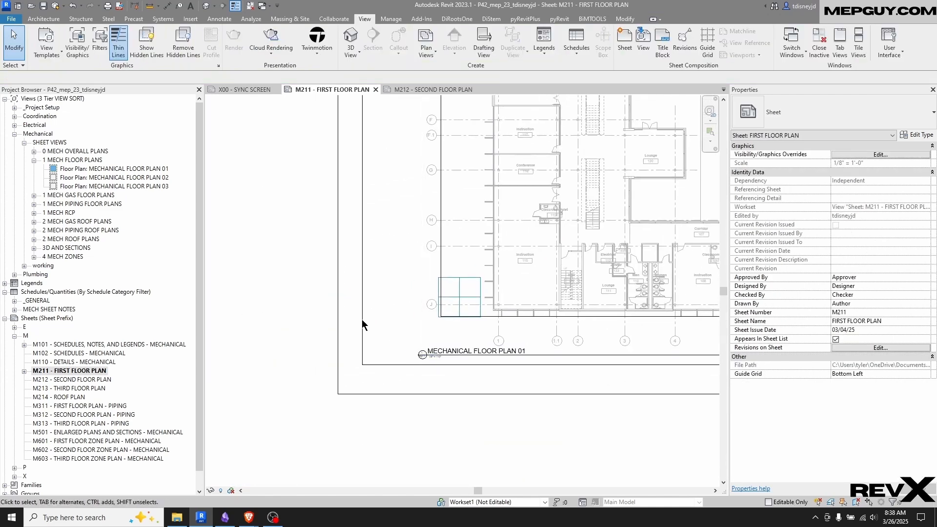
Move the Bottom Left guide grid from its centre intersection onto the intersection of column lines 1 and J
left_click_drag(287, 339, 520, 254)
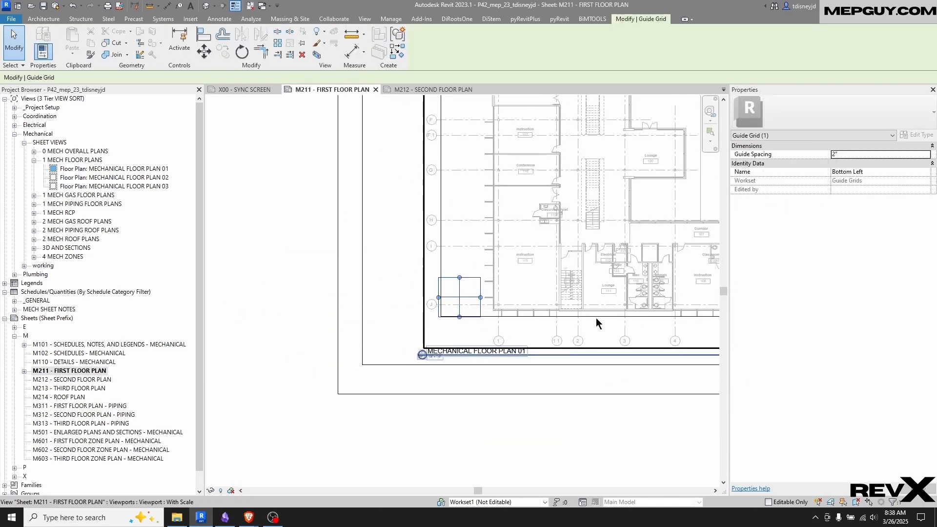
left_click_drag(250, 339, 549, 277)
scroll(422, 305, "up", 2)
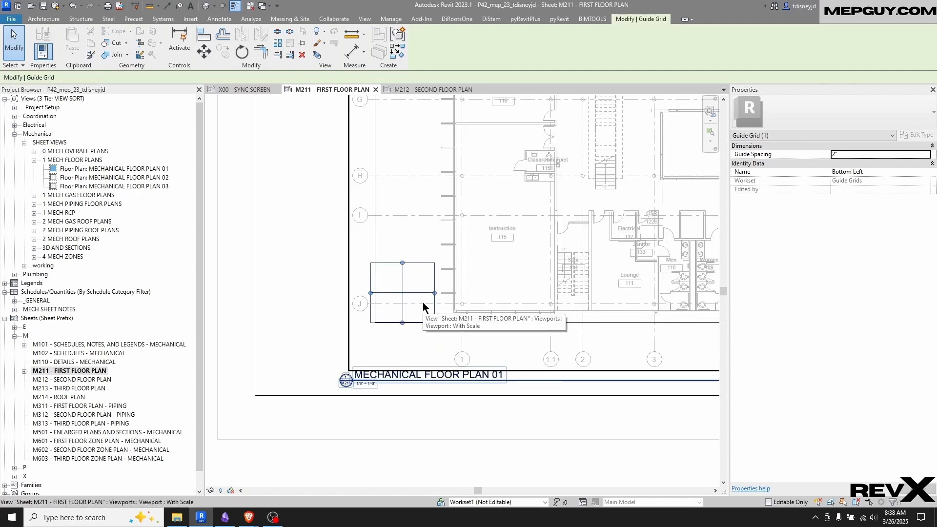
key("m")
key("v")
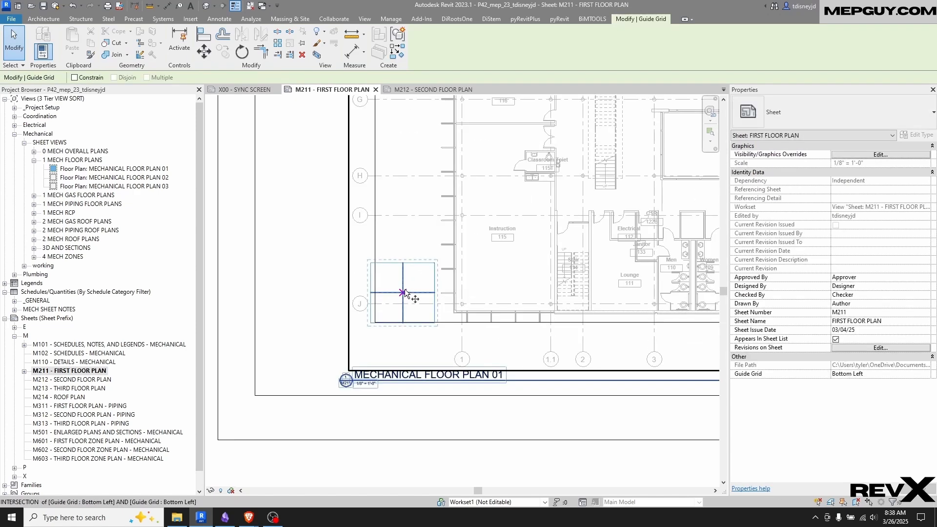
left_click(403, 294)
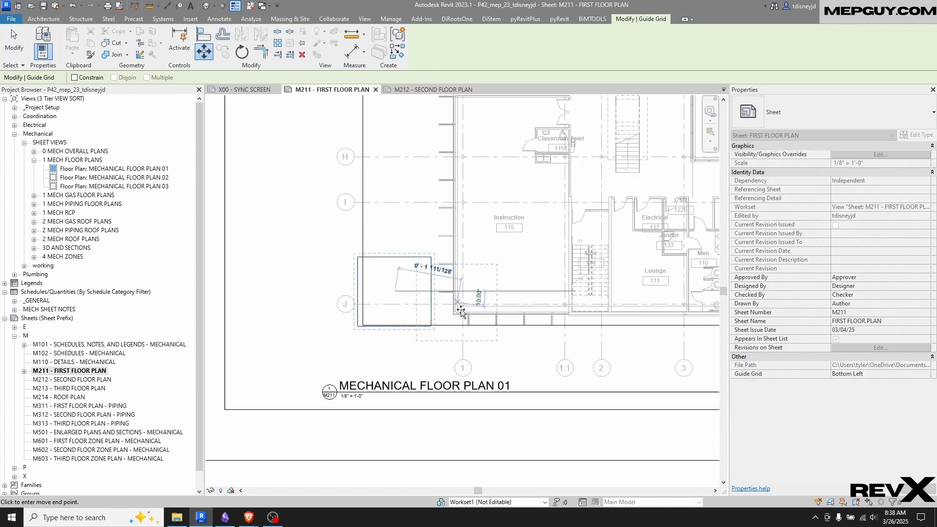
scroll(469, 267, "up", 5)
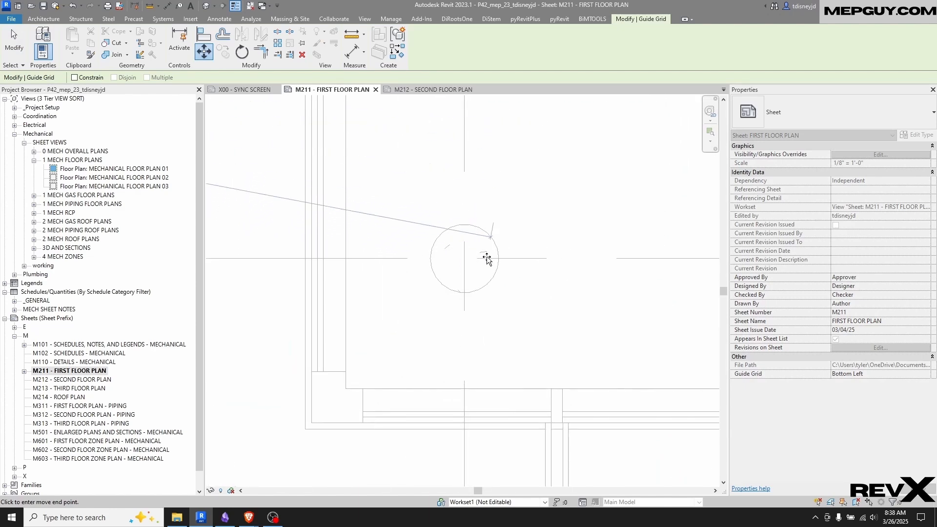
scroll(486, 259, "up", 4)
scroll(448, 258, "up", 2)
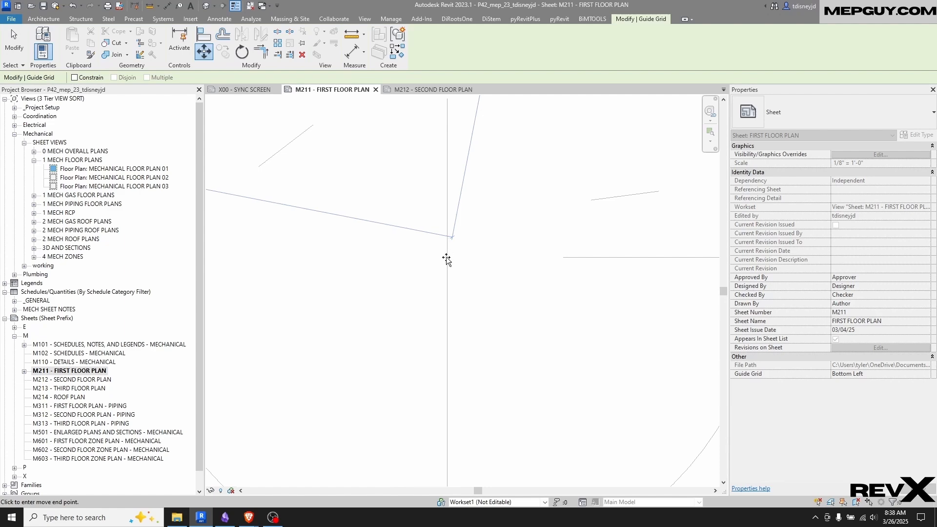
left_click(447, 259)
scroll(473, 306, "down", 5)
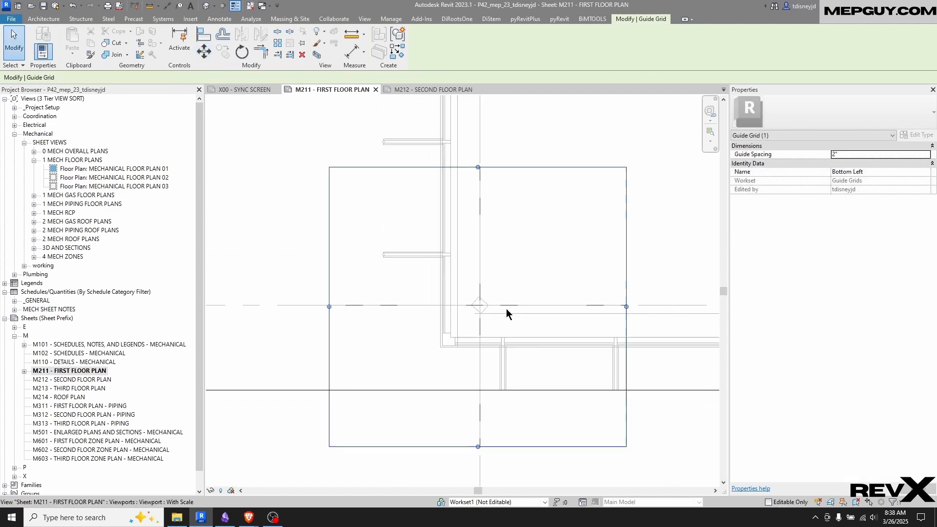
scroll(507, 309, "down", 7)
scroll(491, 322, "up", 7)
scroll(505, 323, "down", 1)
Move the Bottom Left guide grid up and to the left, off the intersection of column lines 1 and J
key("m")
key("v")
left_click(507, 288)
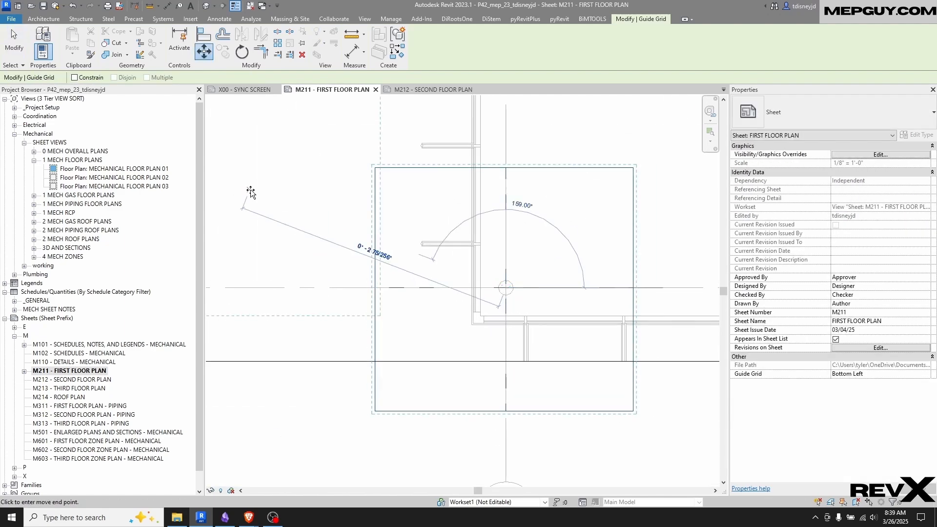
left_click(320, 193)
key("Escape")
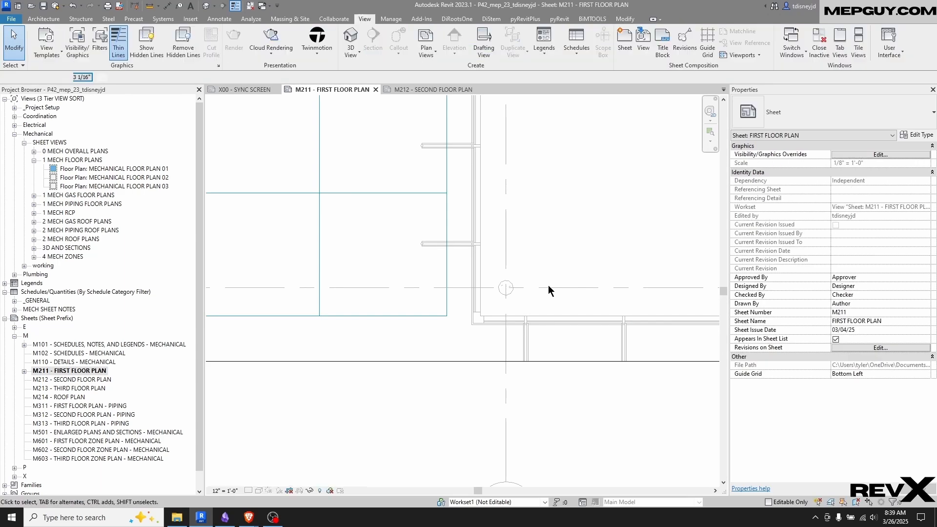
Activate the MECHANICAL FLOOR PLAN 01 view on sheet M211 for editing near the corner at column lines 1 and J
left_click(464, 253)
scroll(482, 324, "down", 8)
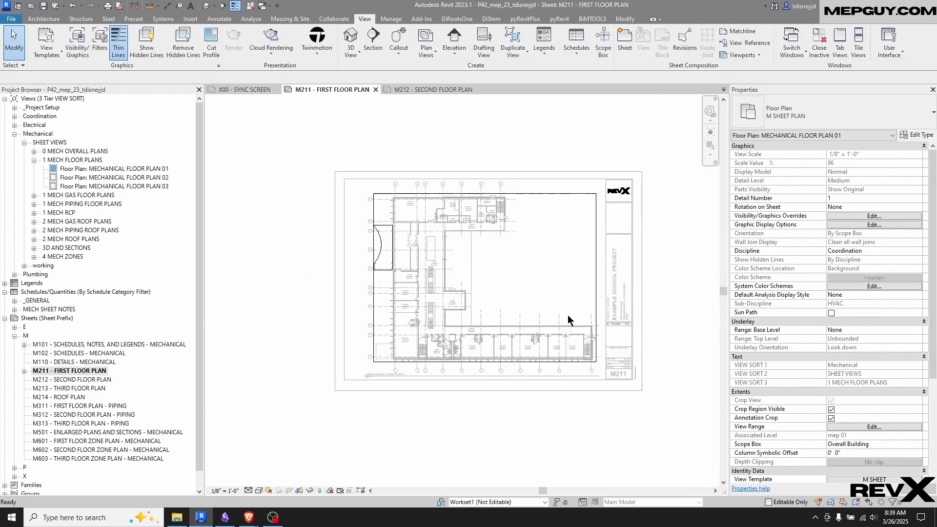
scroll(512, 279, "up", 2)
scroll(441, 312, "up", 3)
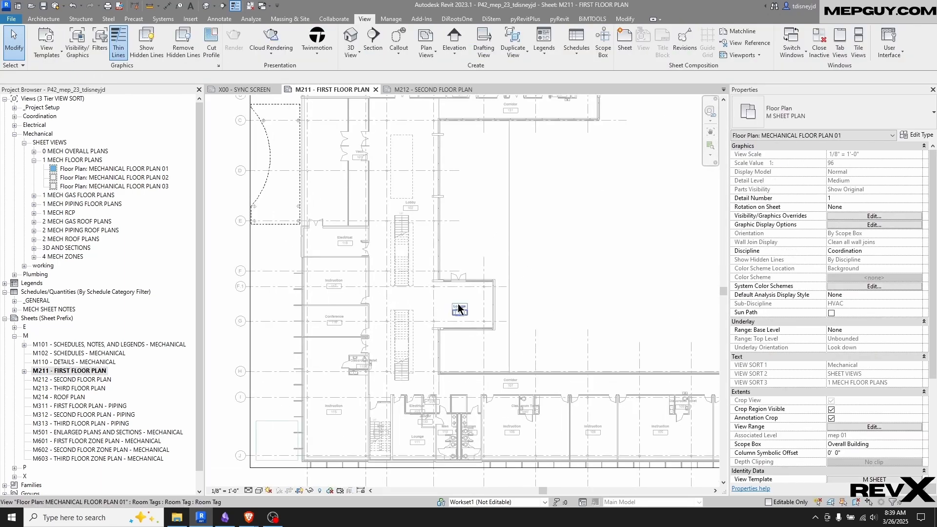
middle_click_drag(370, 408, 432, 277)
scroll(384, 312, "up", 3)
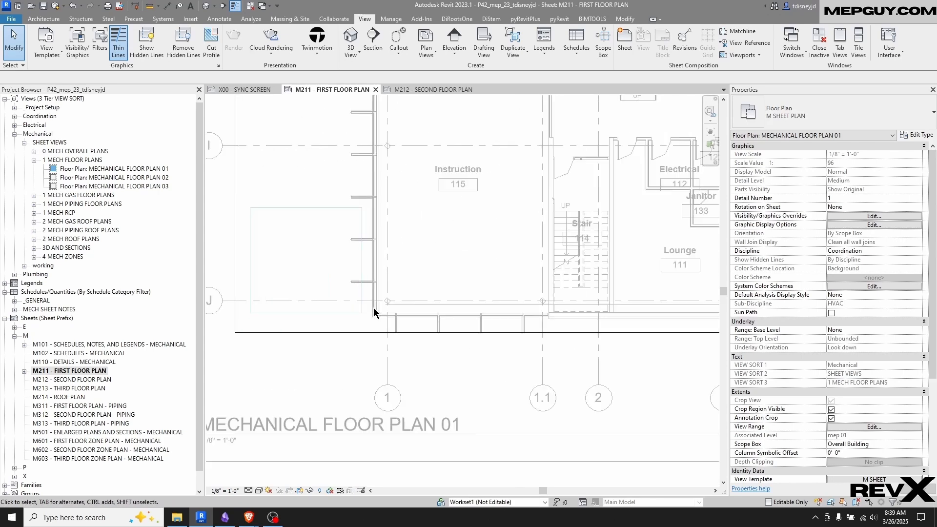
scroll(384, 315, "up", 4)
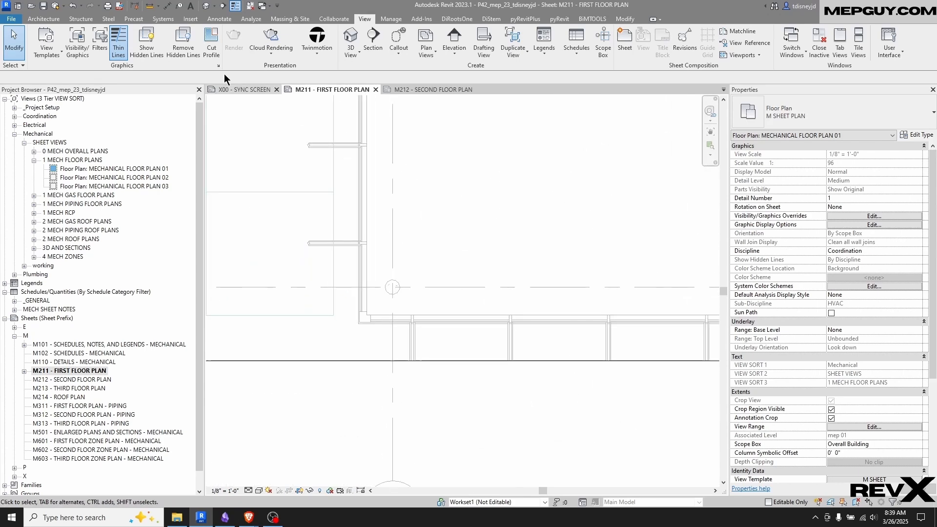
Draw a short horizontal and a short vertical reference plane crossing at the intersection of column lines 1 and J
key("r")
key("p")
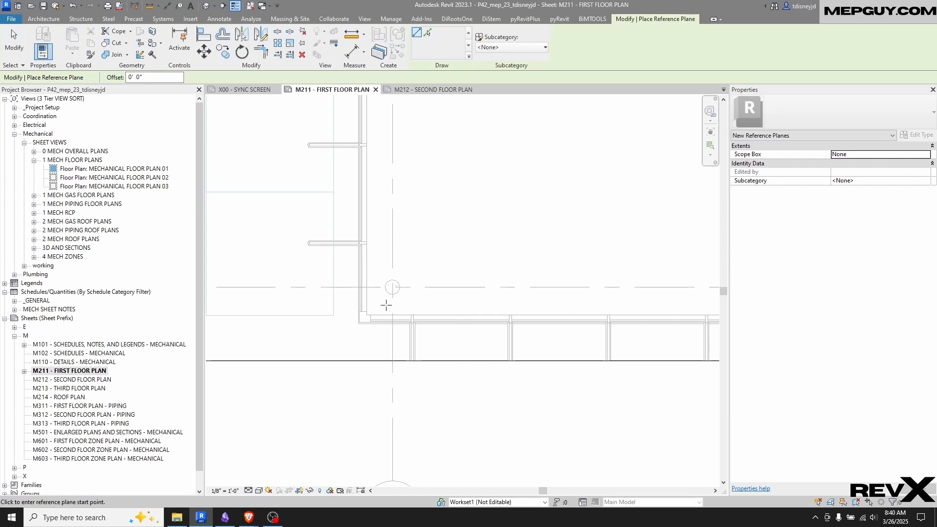
left_click(338, 287)
left_click(447, 287)
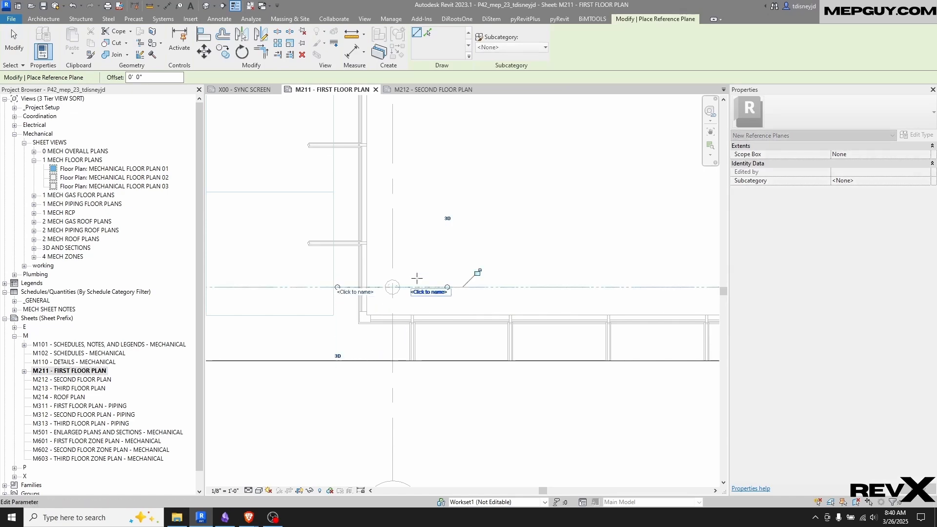
left_click(393, 244)
left_click(393, 333)
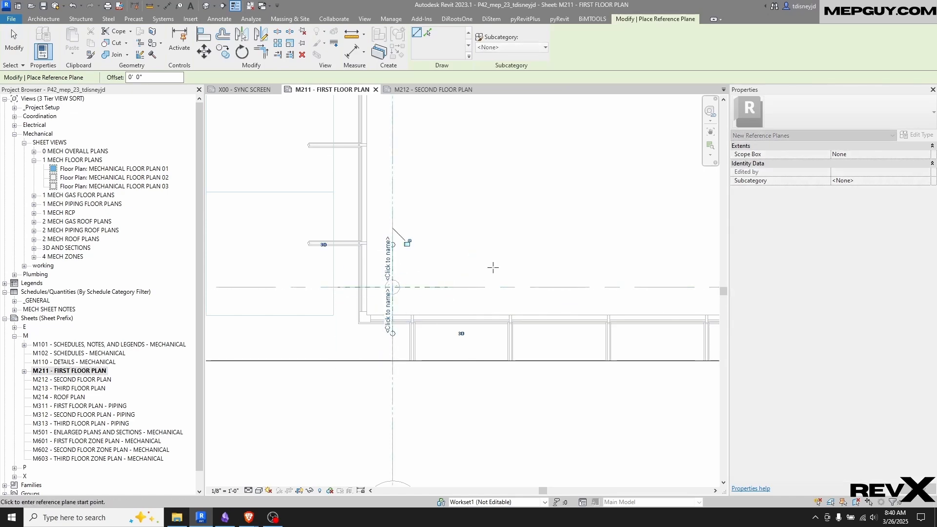
key("Escape")
key("Escape")
scroll(402, 247, "down", 2)
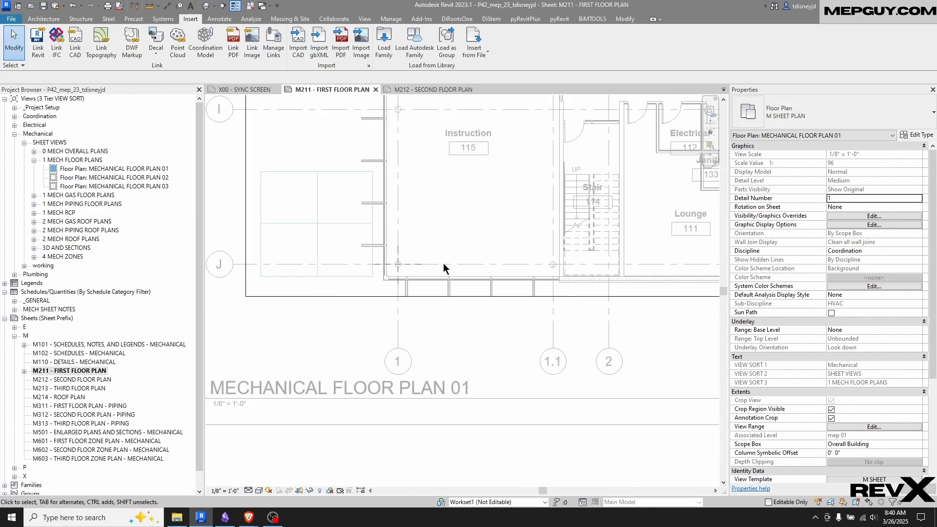
Deactivate the MECHANICAL FLOOR PLAN 01 view to return to sheet M211
right_click(320, 217)
left_click(360, 269)
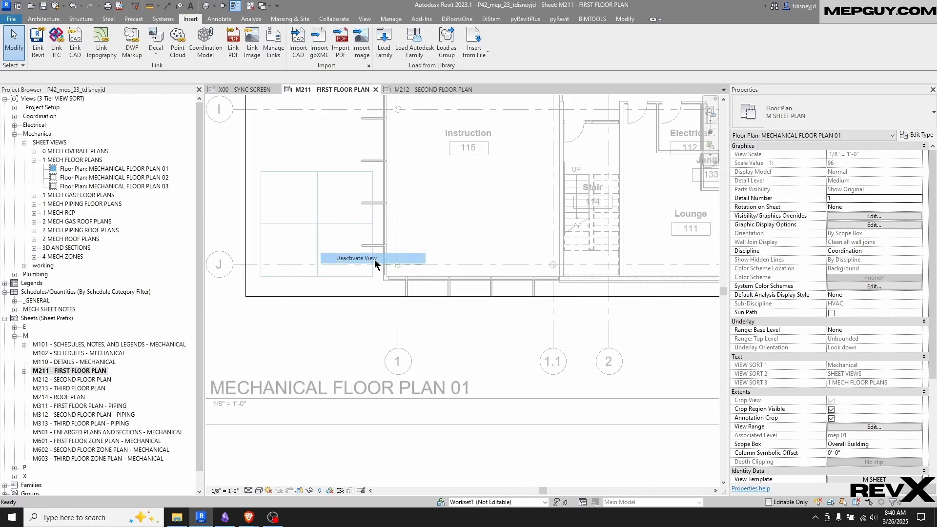
scroll(424, 296, "down", 6)
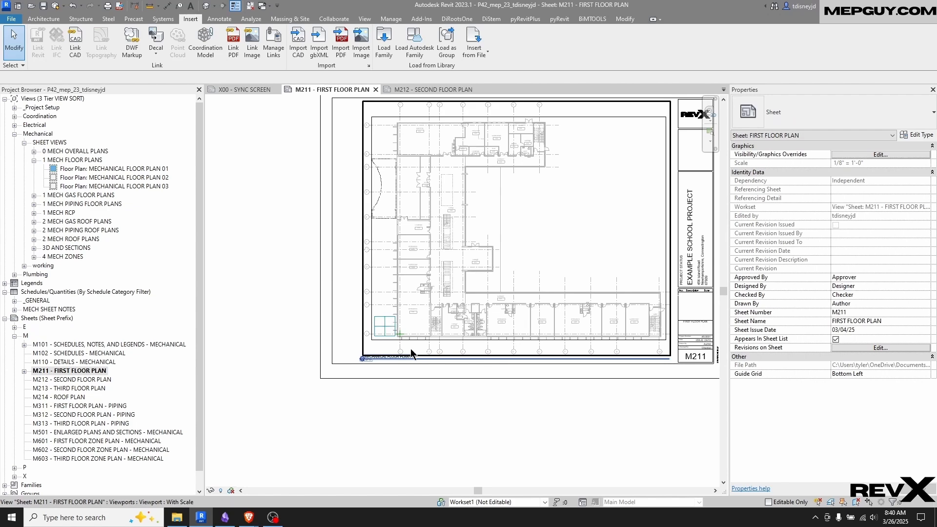
Move the Bottom Left guide grid from its centre intersection onto the crossing of the reference planes at column lines 1 and J
scroll(409, 349, "up", 4)
left_click_drag(256, 468, 424, 182)
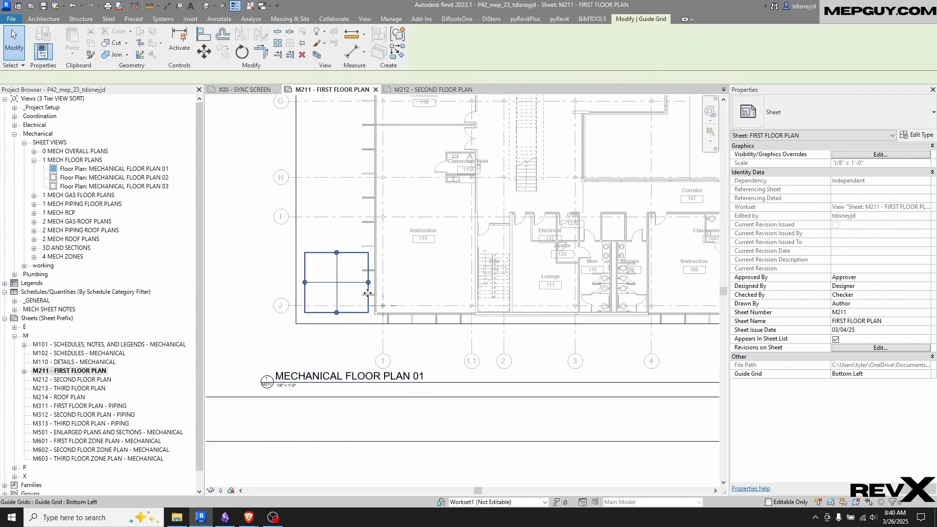
scroll(367, 293, "up", 4)
key("m")
key("v")
left_click(286, 264)
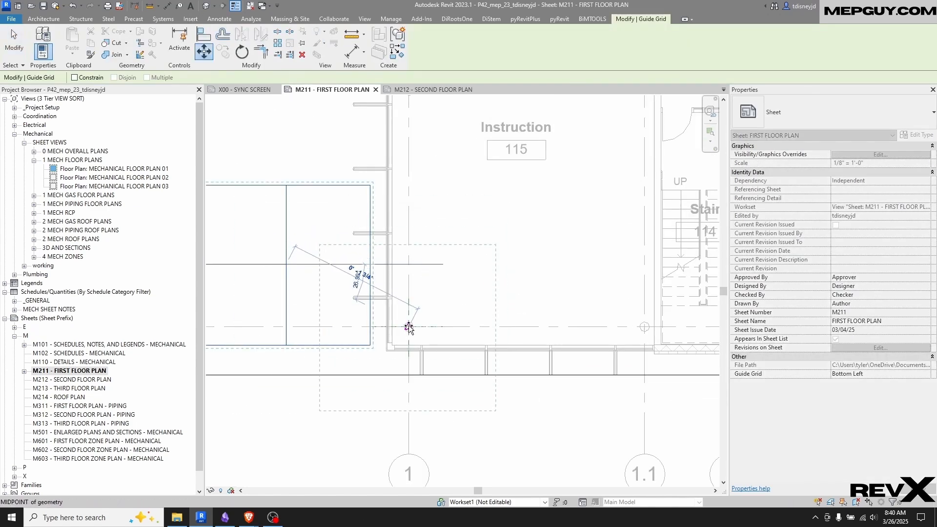
scroll(409, 327, "up", 5)
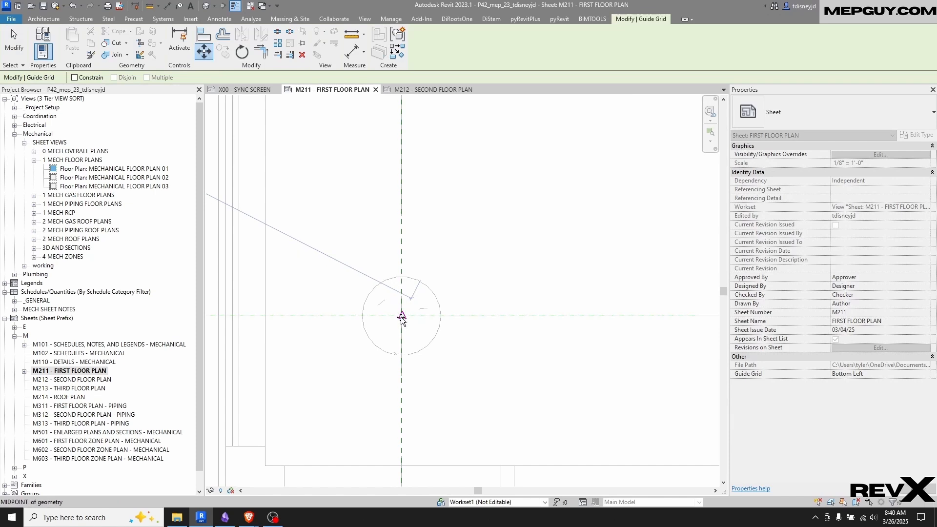
scroll(400, 319, "up", 2)
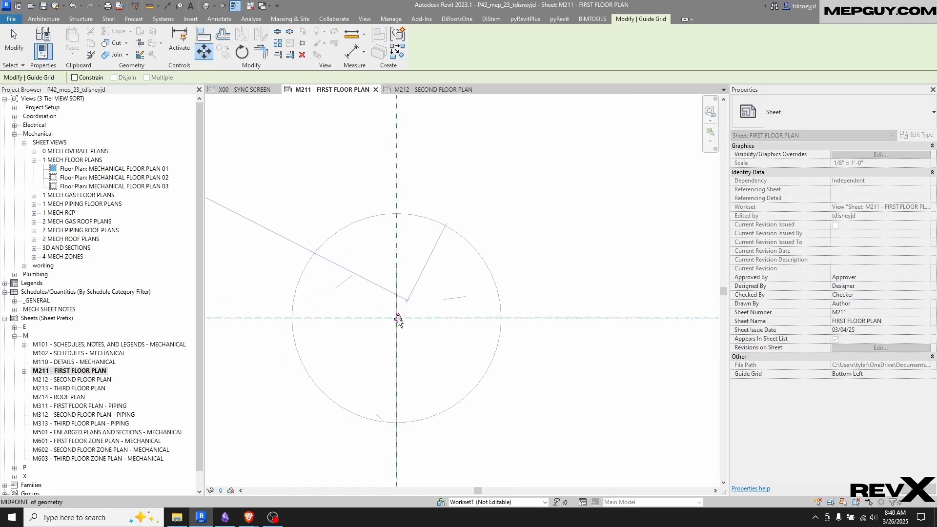
scroll(396, 324, "up", 2)
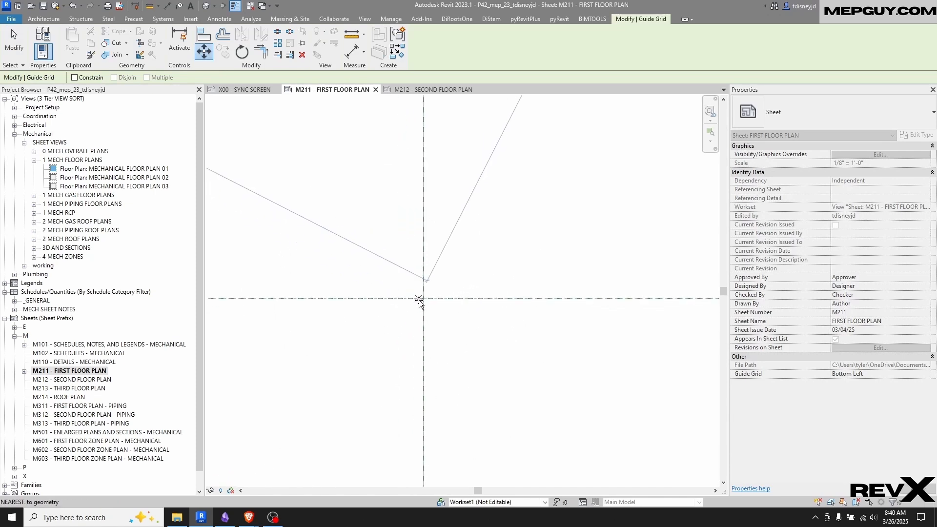
left_click(423, 300)
scroll(459, 297, "down", 3)
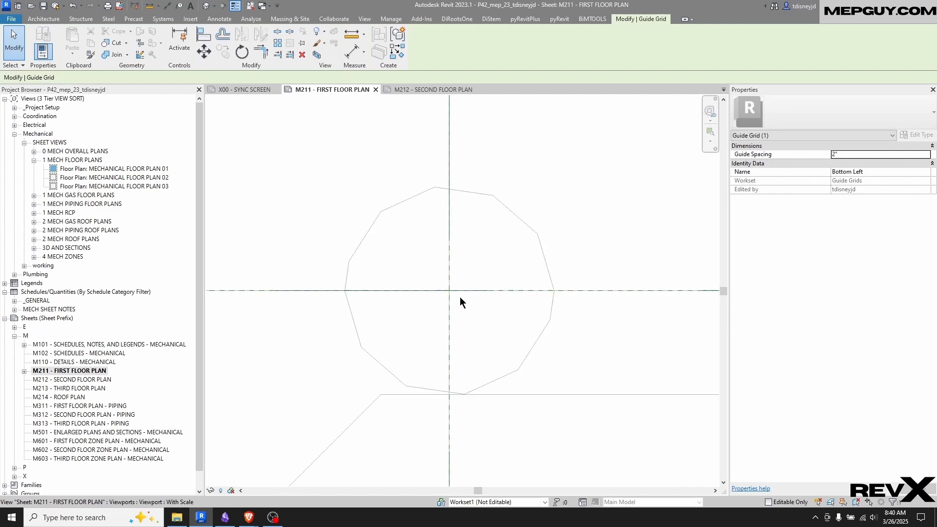
Examine the alignment of the Bottom Left guide grid with the reference planes at column lines 1 and J on sheet M211
scroll(468, 283, "up", 2)
scroll(479, 271, "down", 3)
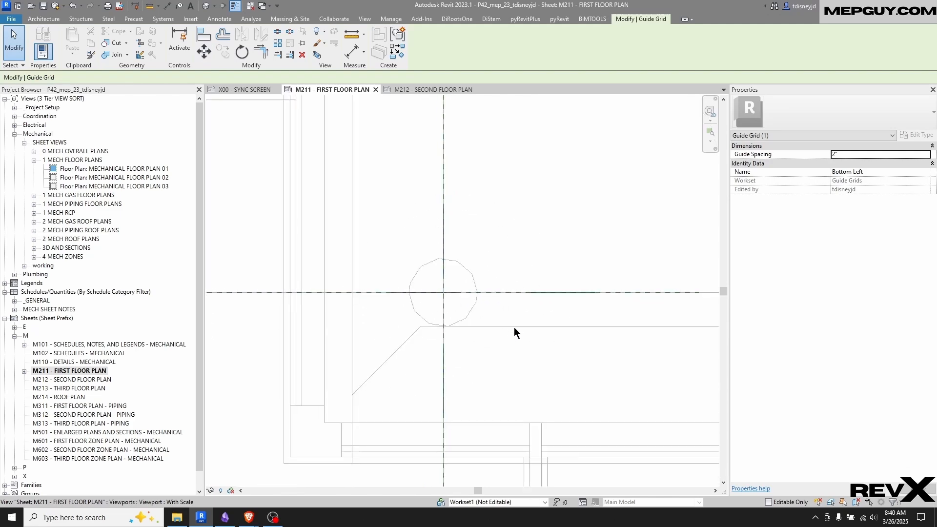
scroll(514, 328, "up", 4)
scroll(434, 271, "down", 3)
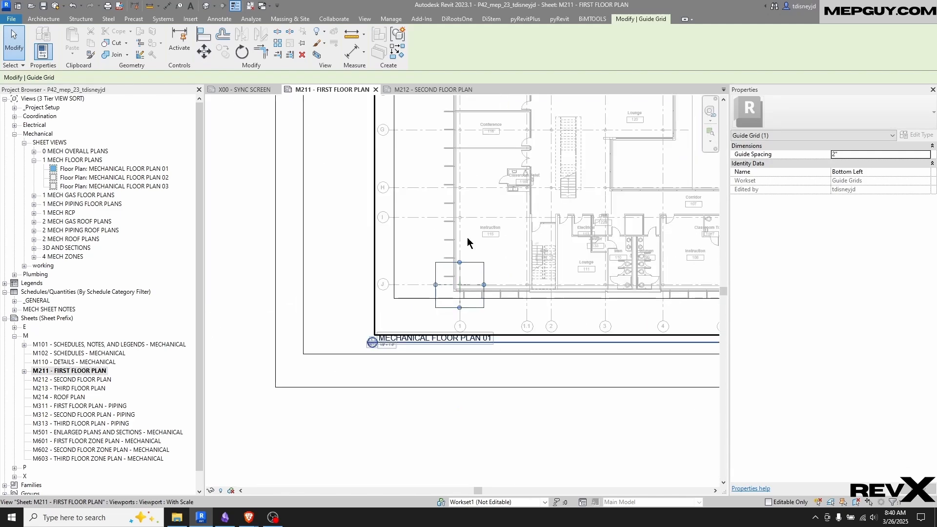
scroll(493, 291, "up", 2)
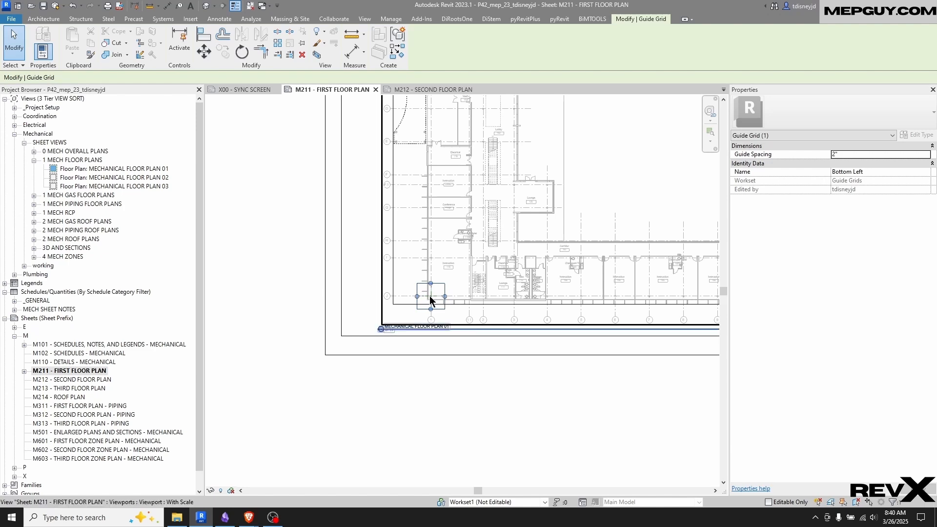
scroll(429, 293, "up", 2)
scroll(401, 323, "up", 1)
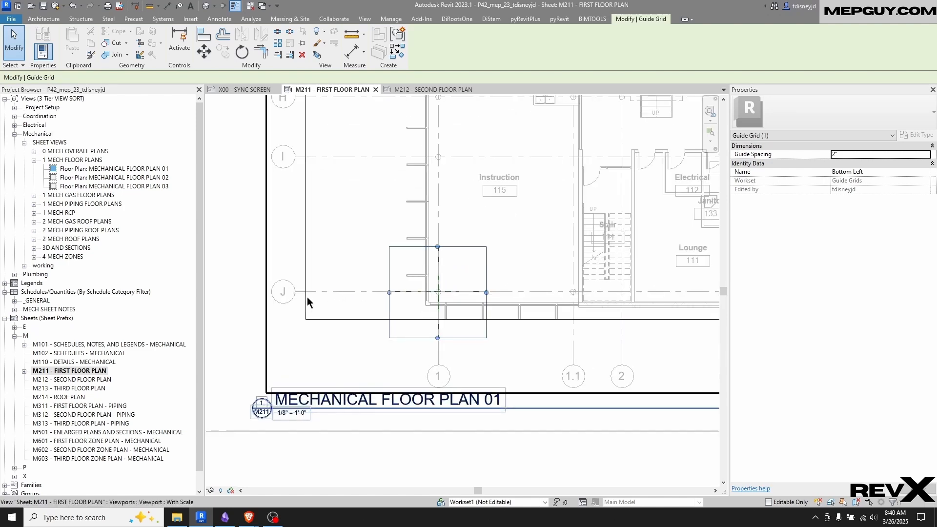
scroll(385, 229, "down", 2)
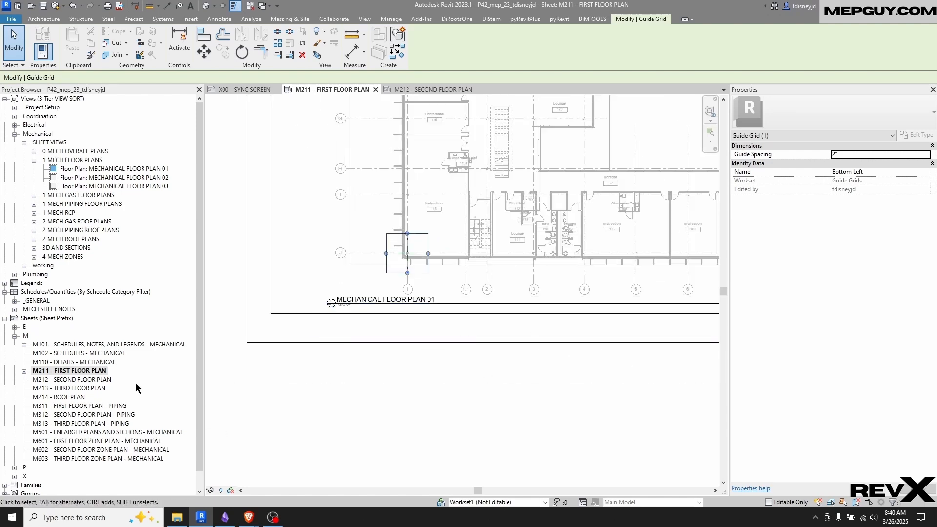
Open sheet M212 - SECOND FLOOR PLAN and assign it the Bottom Left guide grid
double_click(71, 380)
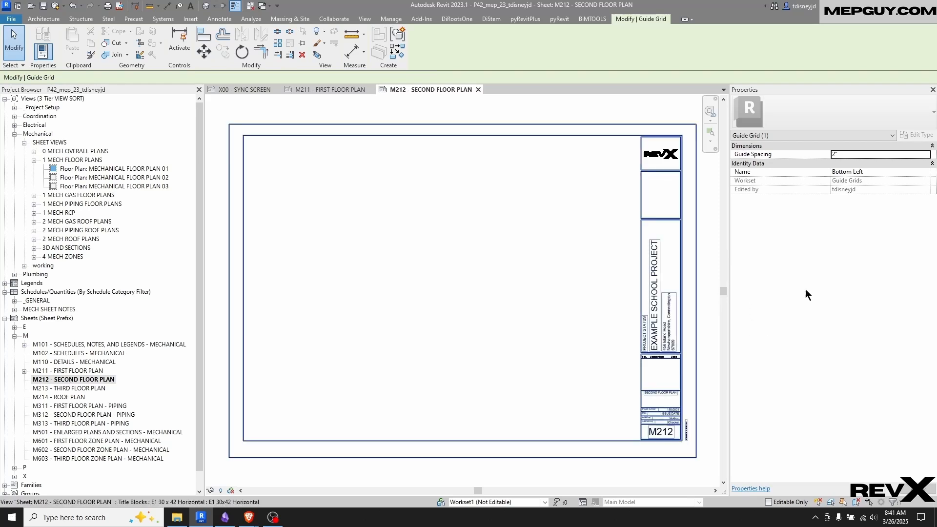
key("Escape")
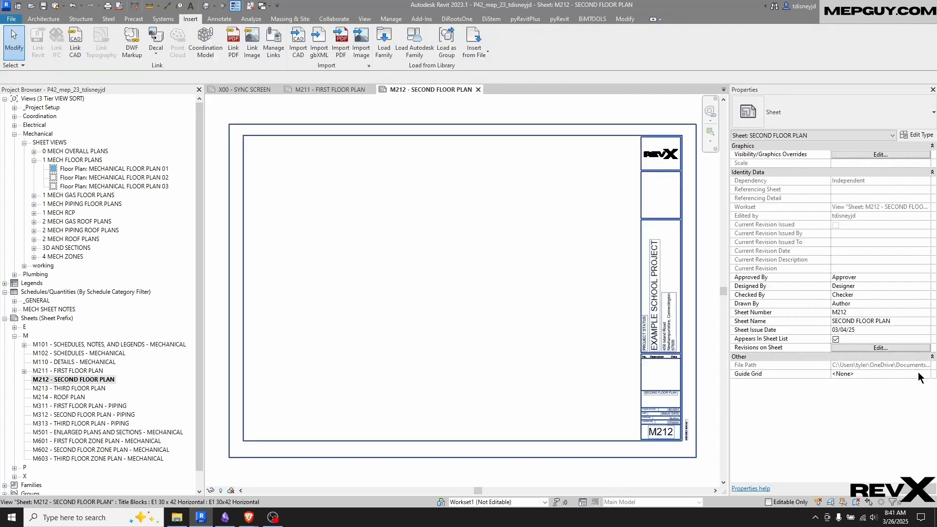
left_click(920, 374)
left_click(920, 374)
left_click(847, 387)
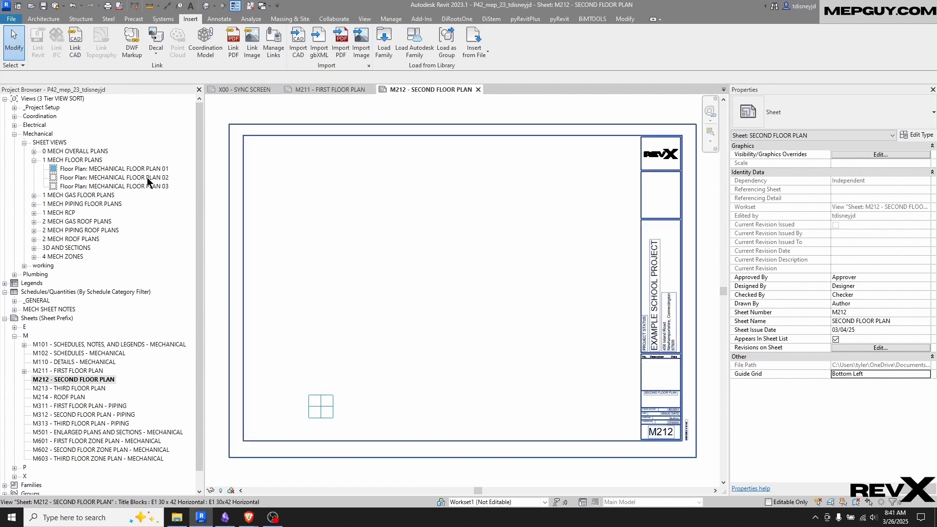
Place the MECHANICAL FLOOR PLAN 02 view on sheet M212
left_click_drag(148, 179, 302, 208)
left_click(462, 280)
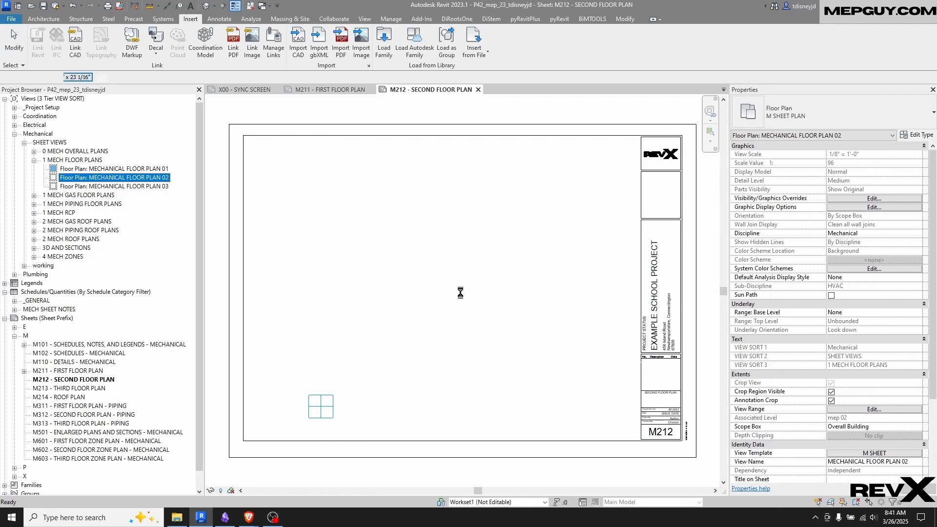
left_click(428, 359)
Move the MECHANICAL FLOOR PLAN 02 viewport from its reference plane crossing at column lines 1 and J onto the guide grid's centre intersection
scroll(347, 401, "up", 3)
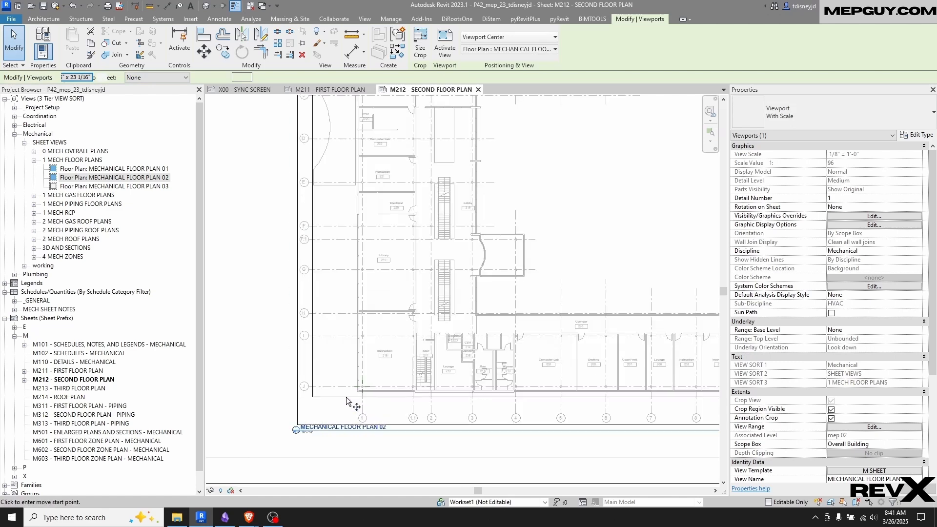
scroll(347, 401, "up", 5)
scroll(452, 294, "up", 8)
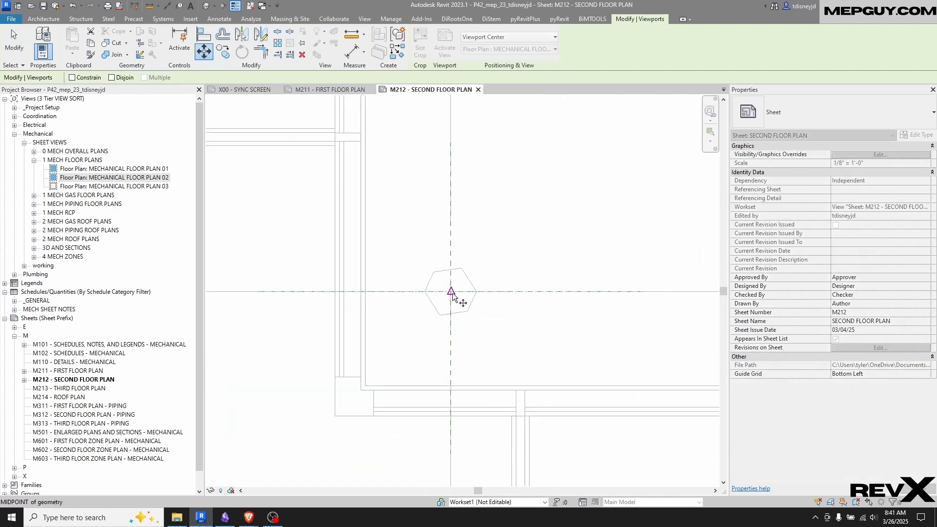
scroll(448, 283, "up", 3)
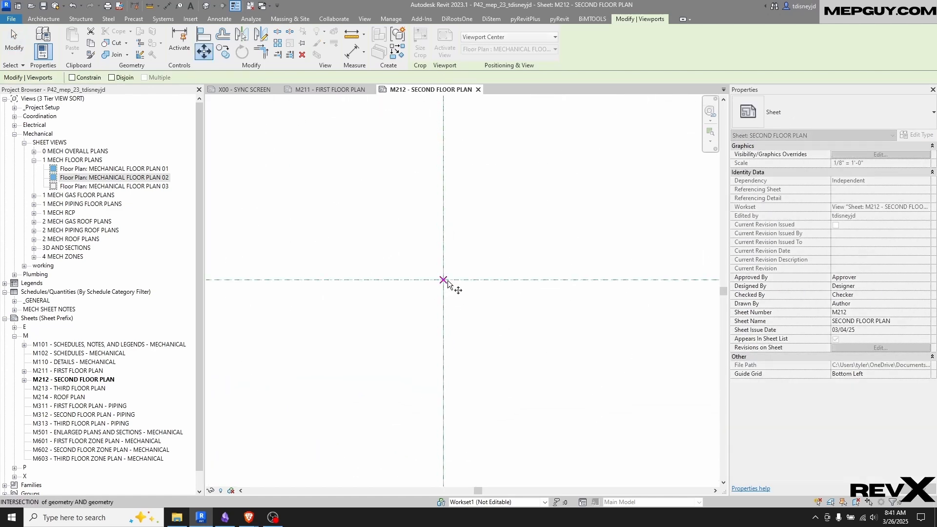
left_click(443, 280)
scroll(454, 312, "down", 4)
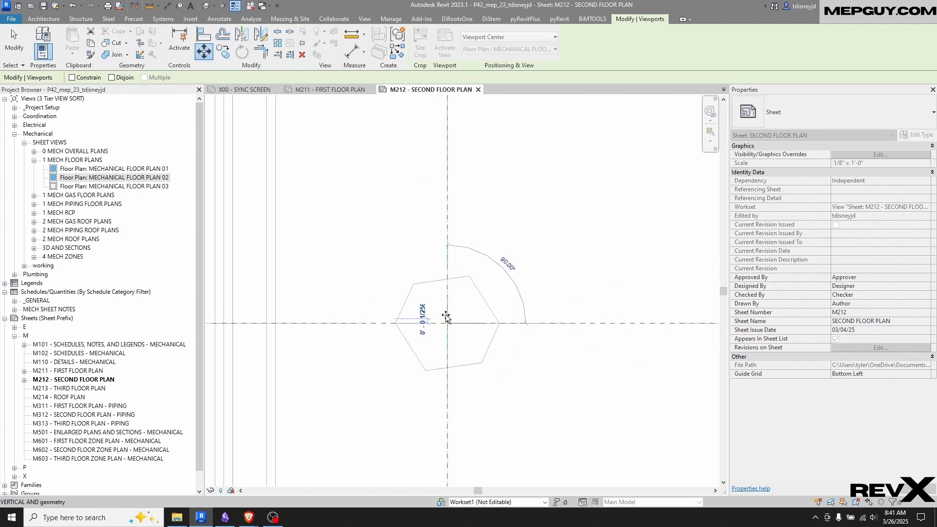
scroll(457, 322, "down", 5)
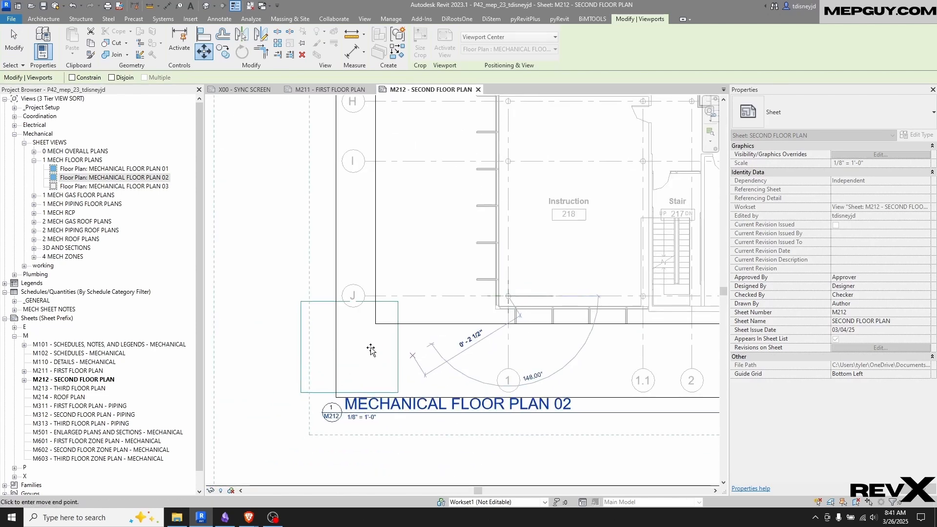
left_click(350, 346)
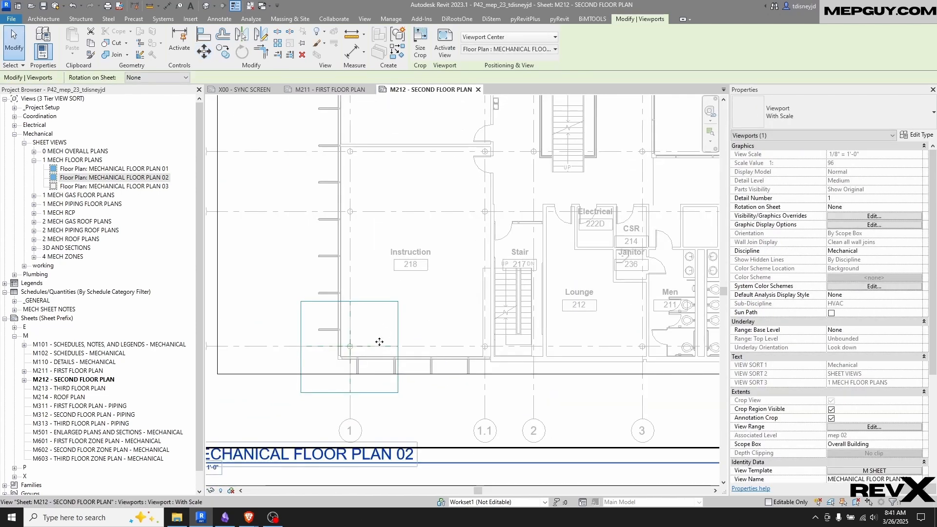
Compare the floor plan placement on sheets M211 and M212
scroll(379, 342, "down", 8)
scroll(412, 230, "up", 3)
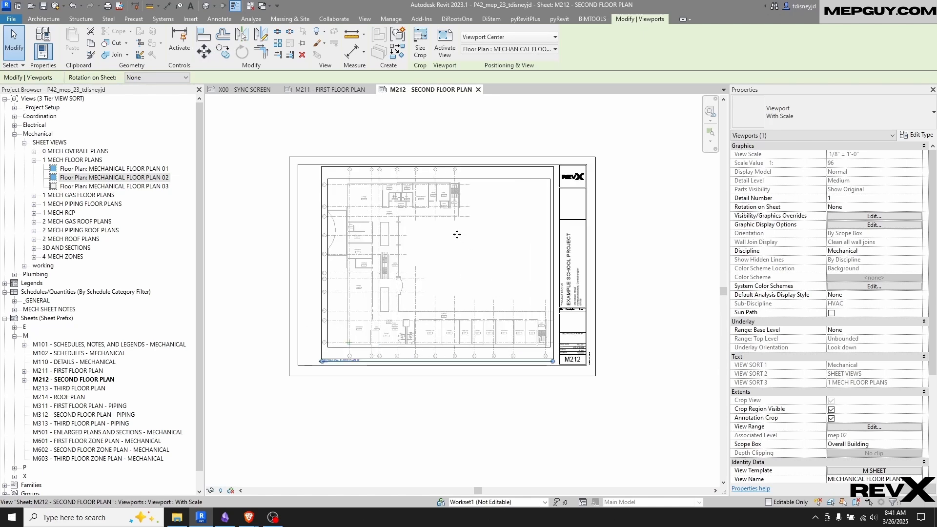
left_click(351, 89)
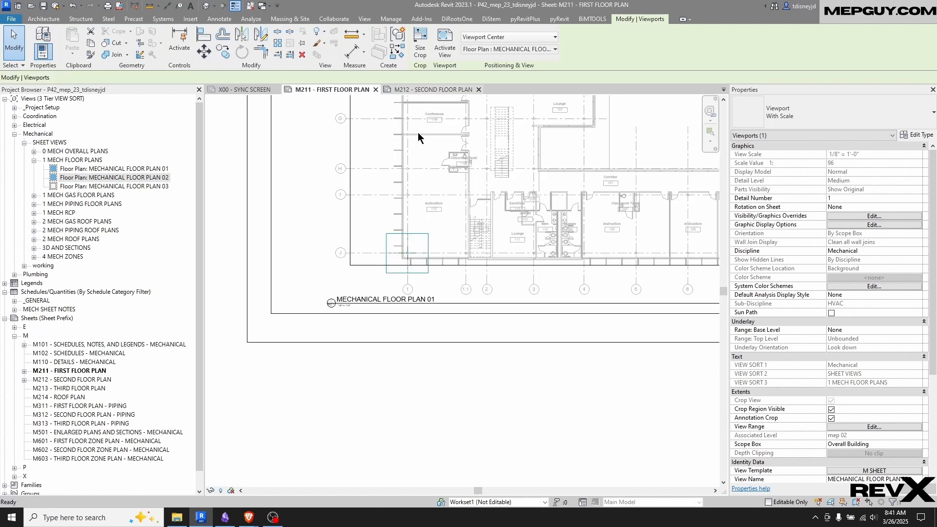
scroll(513, 237, "down", 3)
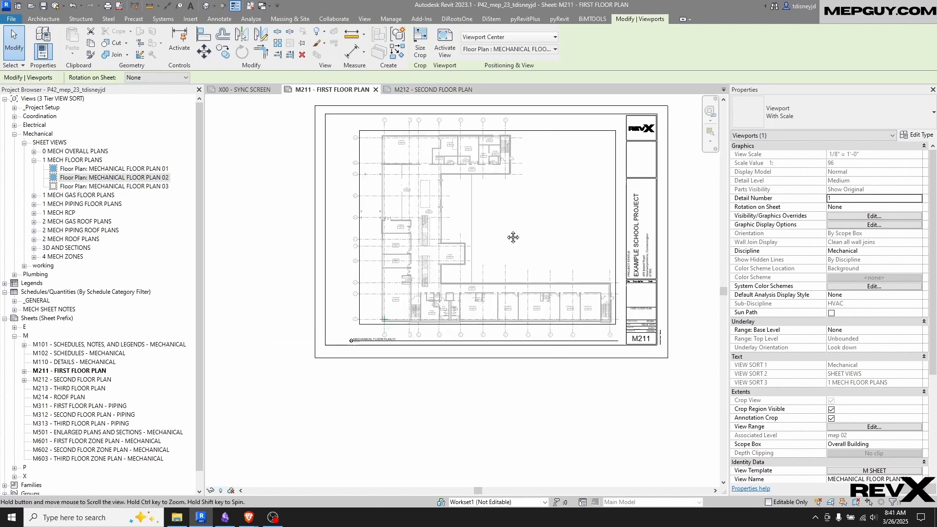
left_click(431, 90)
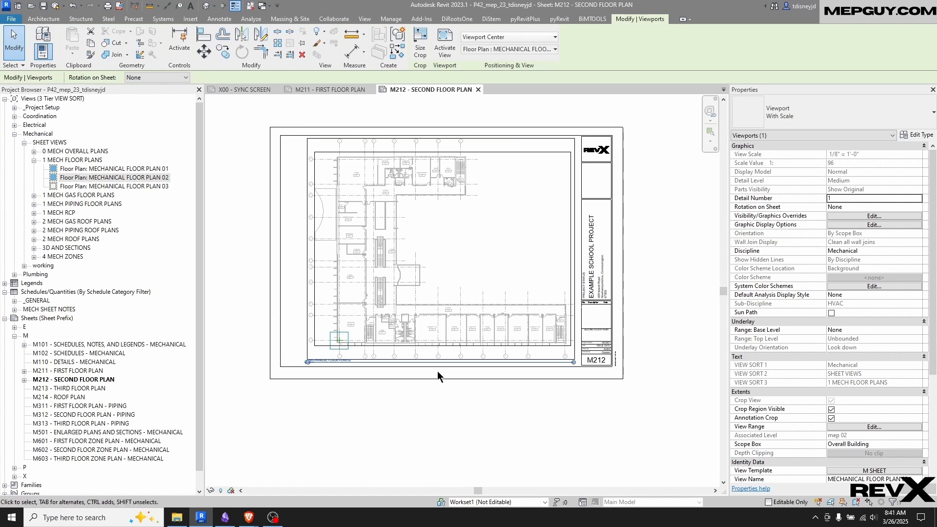
Deselect the viewport on sheet M212 and set the sheet's guide grid to <None>
left_click(367, 368)
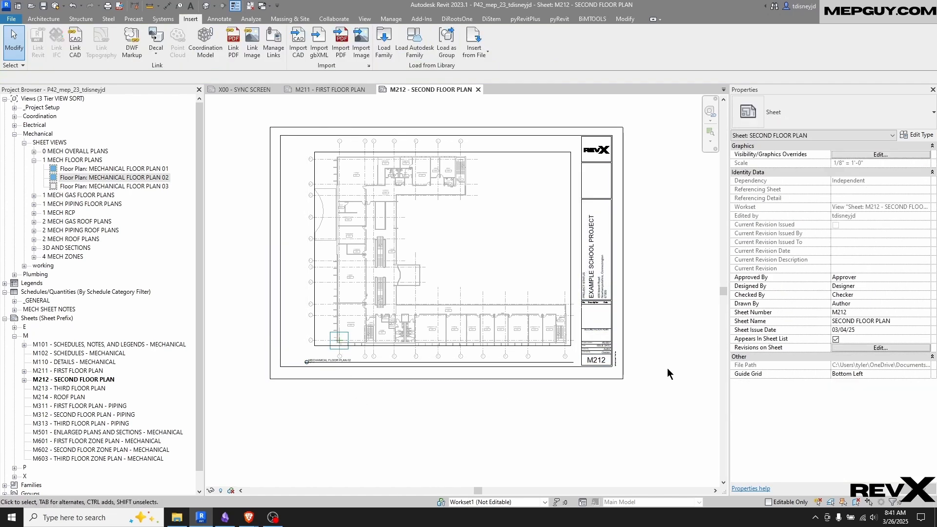
left_click(928, 375)
left_click(875, 387)
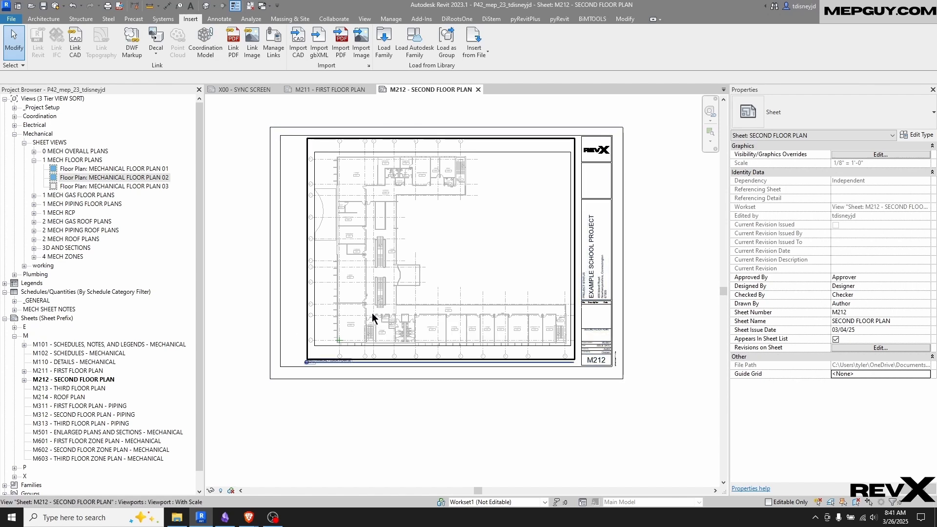
Assign the Bottom Left guide grid to sheet M213 - THIRD FLOOR PLAN and place the MECHANICAL FLOOR PLAN 03 view on it
double_click(86, 394)
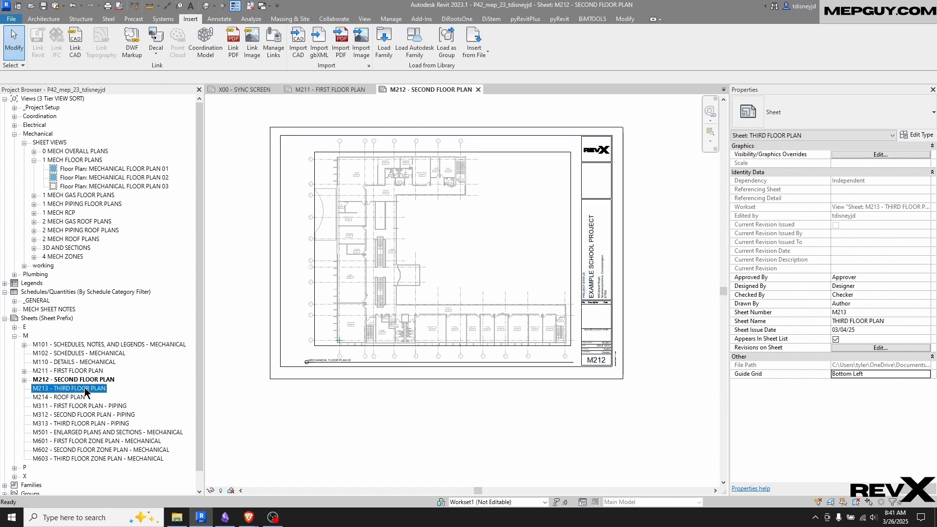
left_click(94, 187)
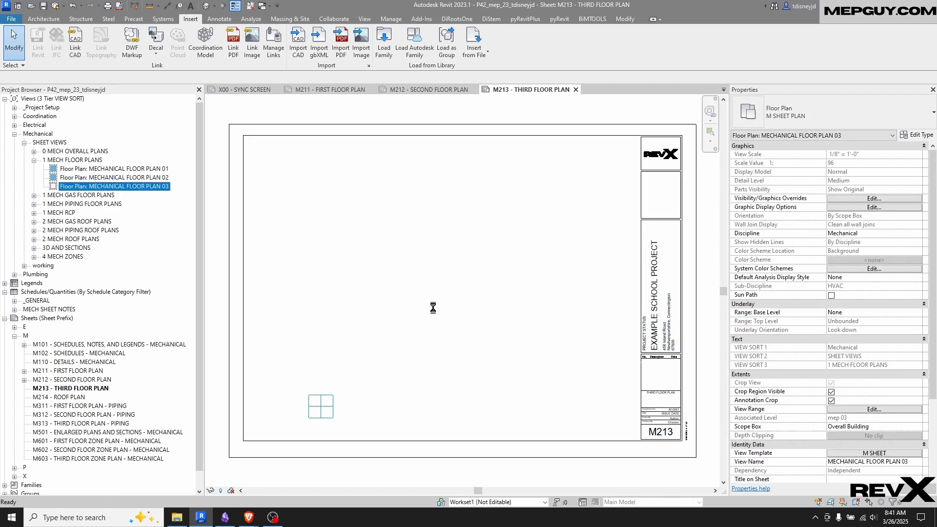
left_click(417, 327)
Move the MECHANICAL FLOOR PLAN 03 viewport from its reference plane crossing at column lines 1 and J onto the guide grid's centre intersection
key("m")
key("v")
scroll(314, 407, "up", 5)
scroll(294, 388, "up", 5)
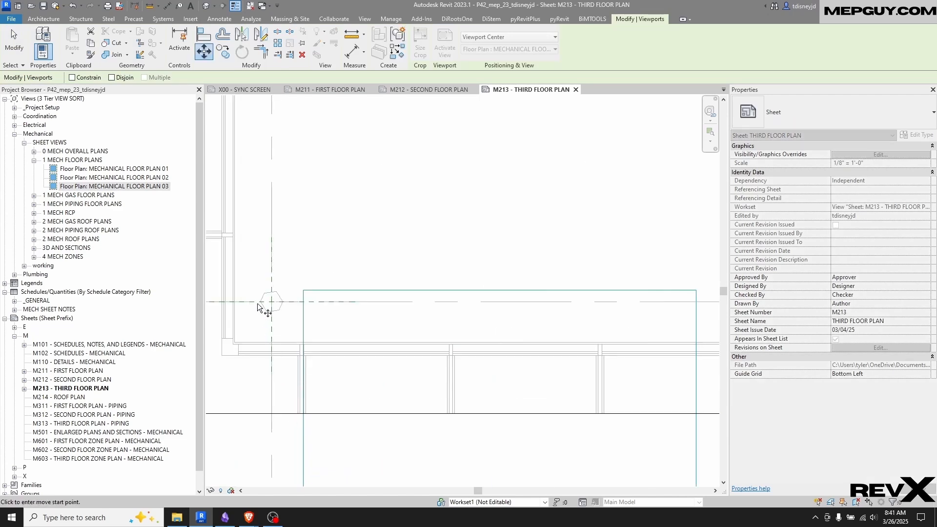
left_click(271, 301)
scroll(416, 384, "down", 4)
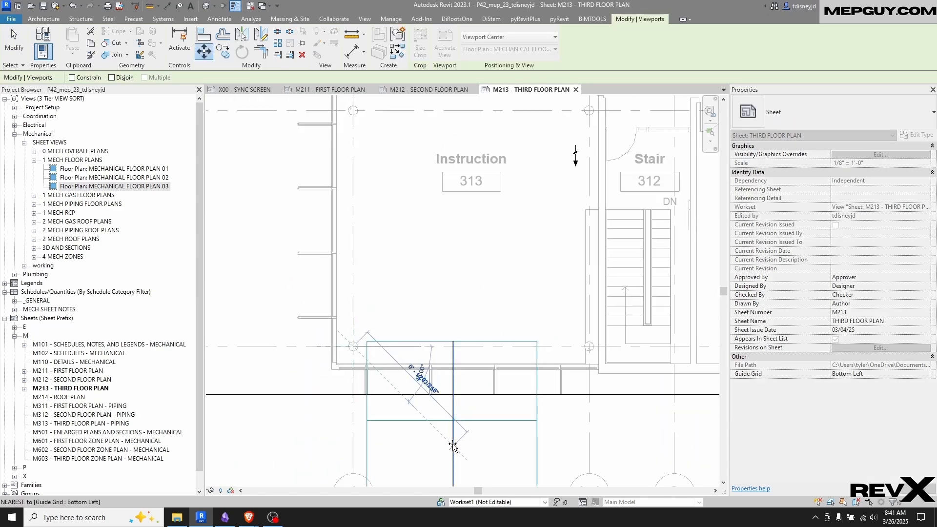
left_click(465, 445)
scroll(567, 411, "up", 4)
scroll(527, 393, "down", 6)
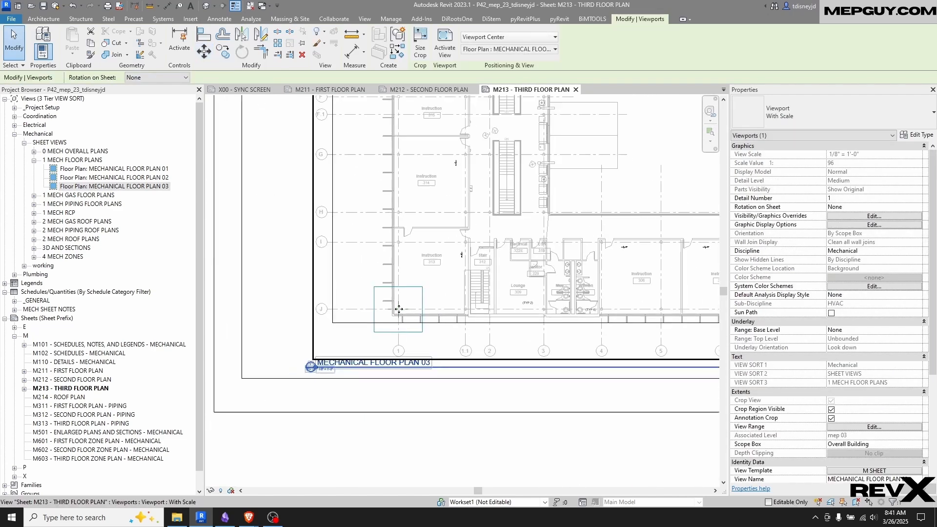
Open sheet M214 - ROOF PLAN and place the MECHANICAL ROOF MAIN view on it
double_click(68, 398)
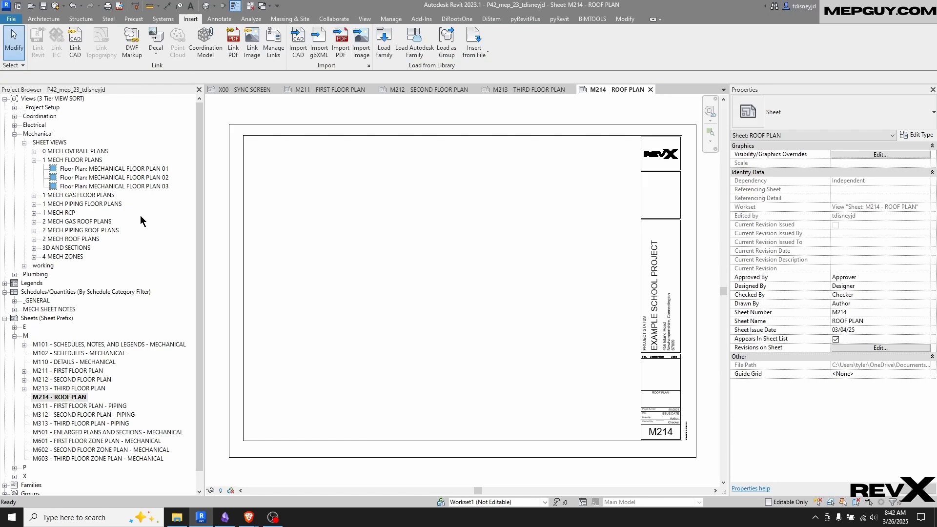
left_click(34, 240)
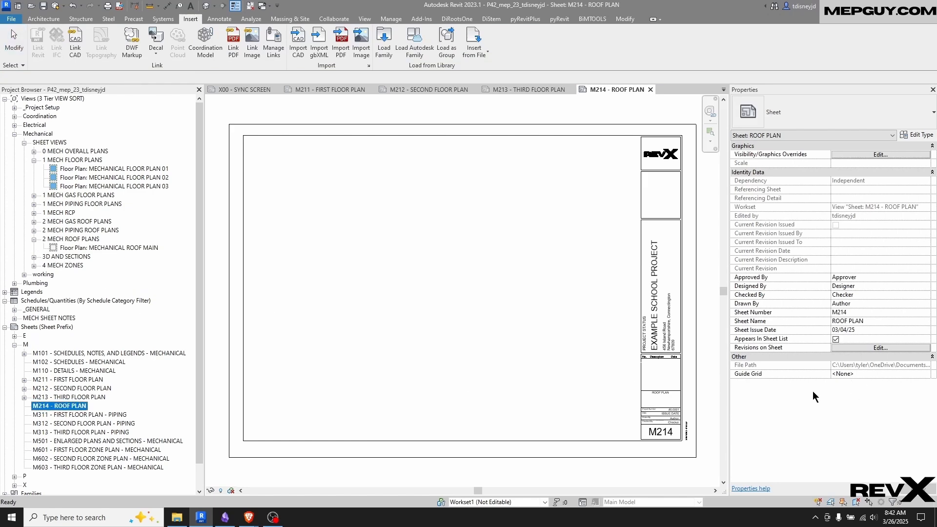
left_click(110, 248)
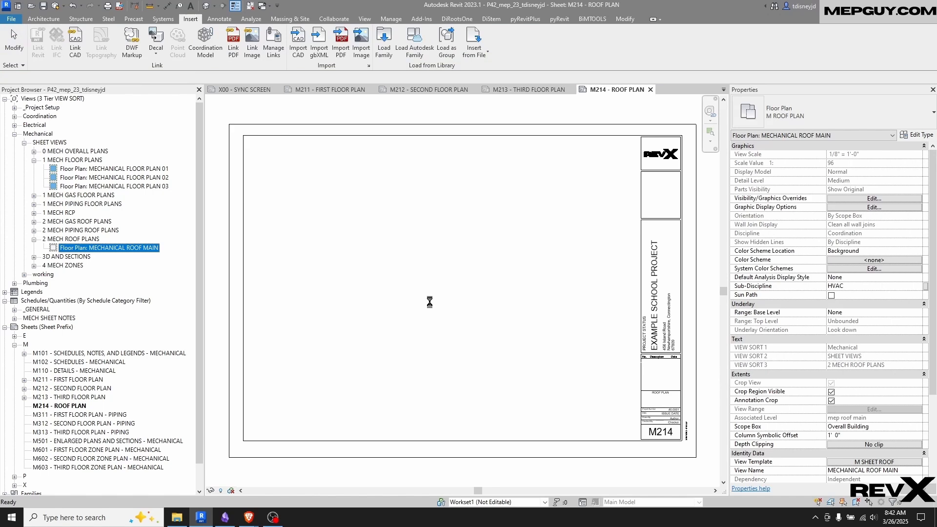
left_click_drag(109, 248, 429, 302)
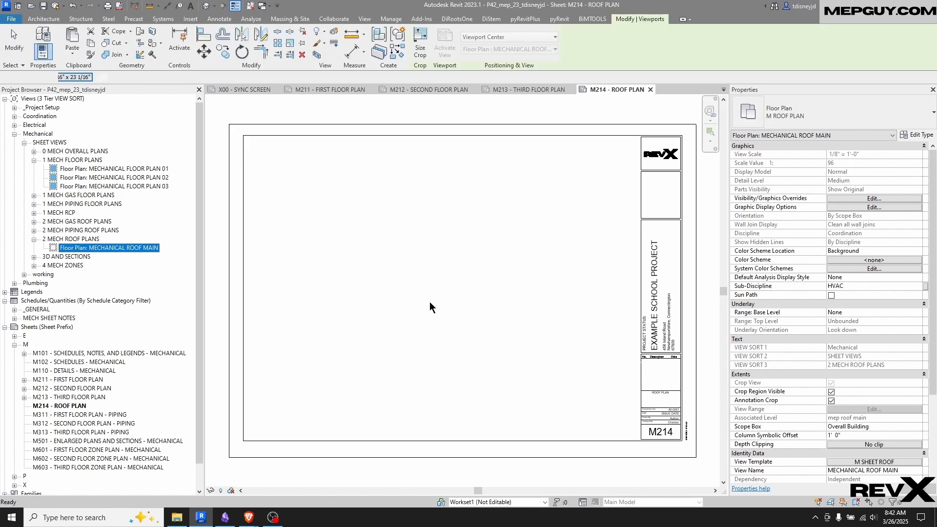
left_click(429, 302)
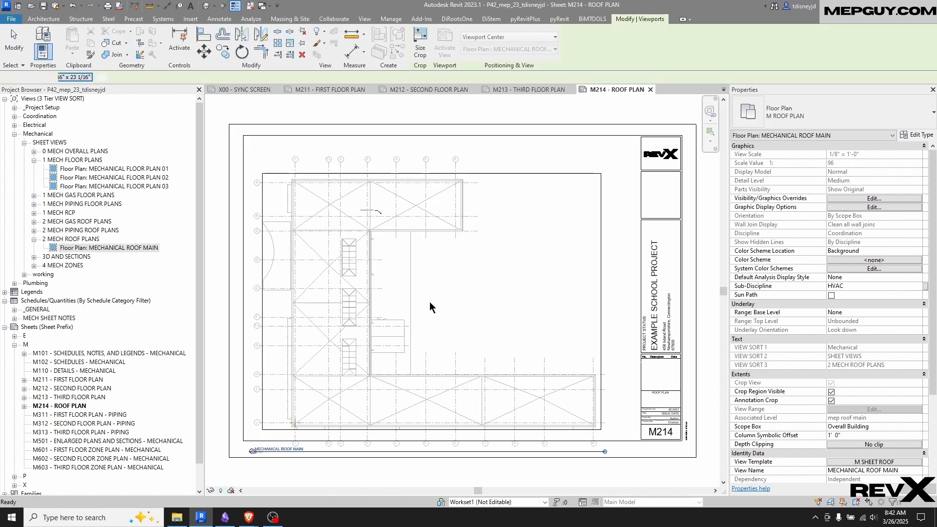
Deselect the roof plan viewport and assign the Bottom Left guide grid to sheet M214
left_click(691, 481)
left_click(918, 374)
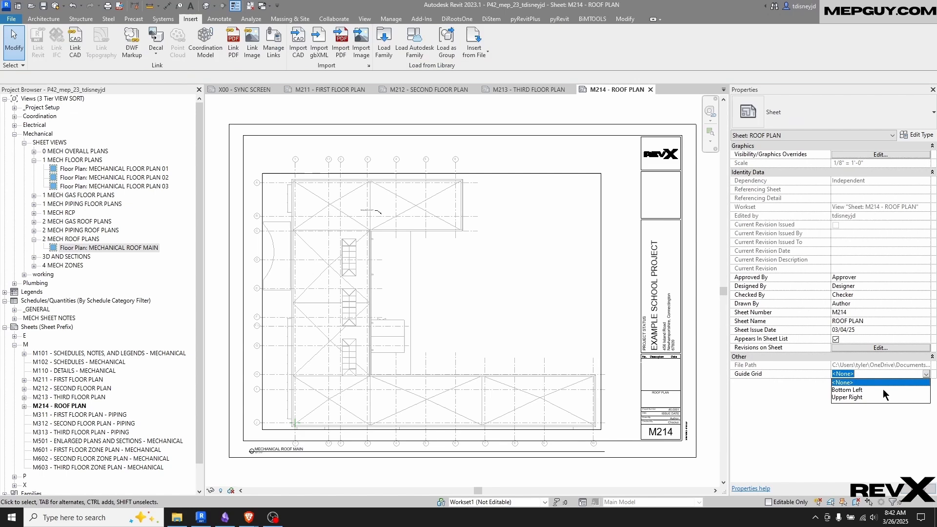
left_click(848, 390)
scroll(307, 414, "up", 5)
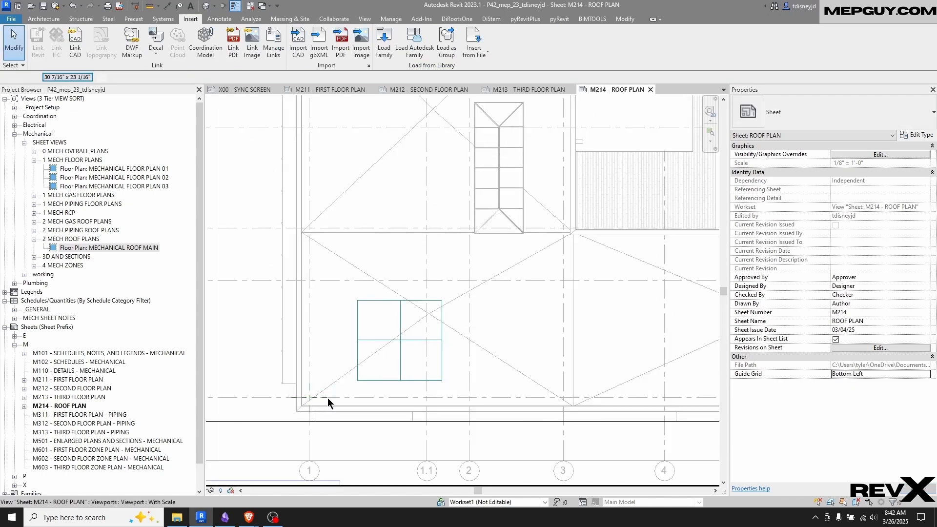
left_click(318, 407)
key("m")
key("v")
left_click(309, 397)
key("Escape")
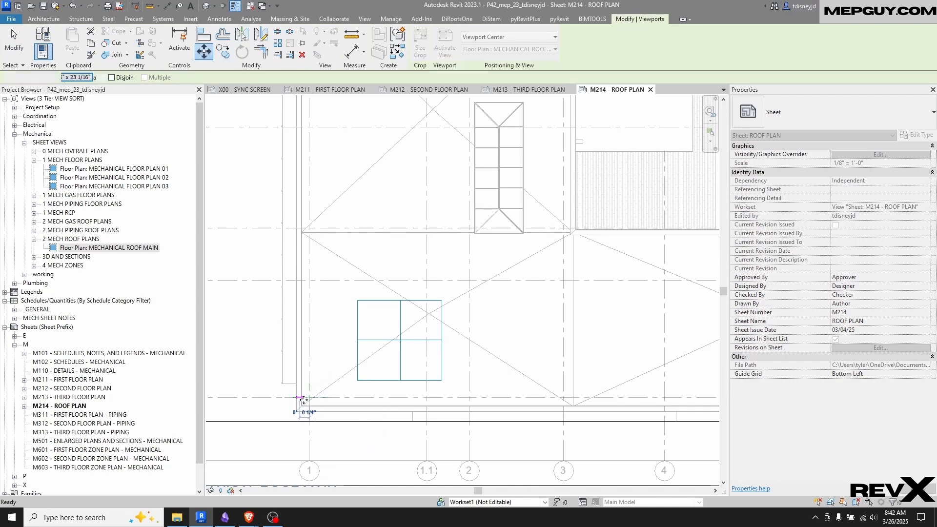
Move the MECHANICAL ROOF MAIN viewport from its reference plane crossing at column lines 1 and J onto the guide grid's centre intersection
scroll(306, 398, "up", 7)
key("m")
key("v")
scroll(330, 387, "up", 8)
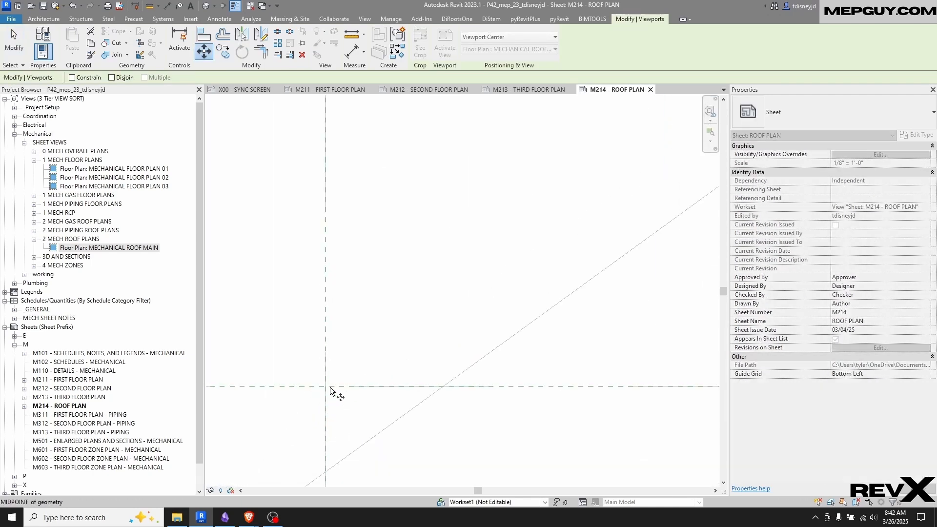
scroll(362, 407, "down", 8)
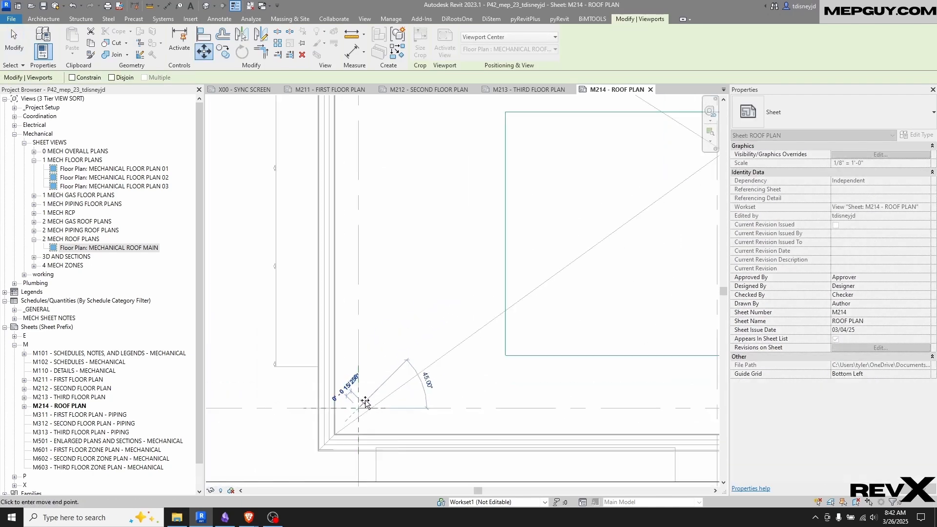
left_click(570, 274)
scroll(623, 280, "down", 8)
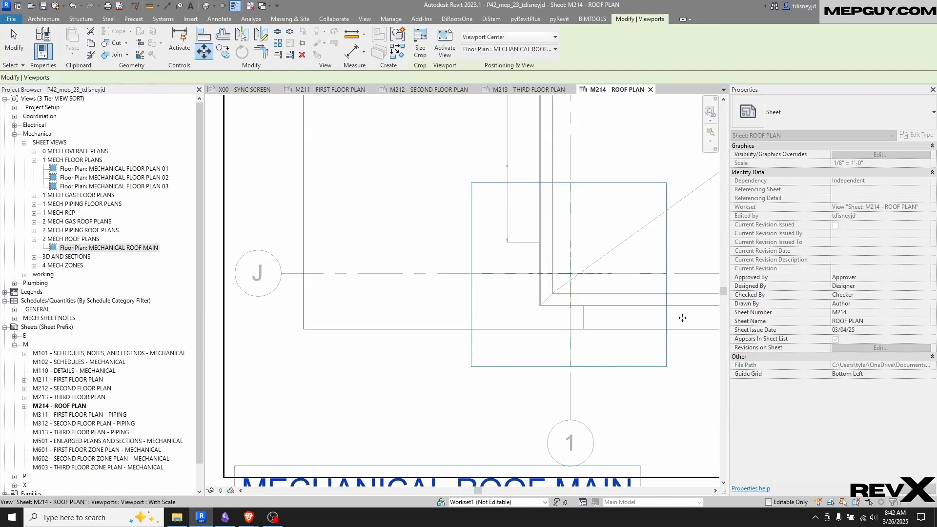
middle_click_drag(347, 352, 286, 364)
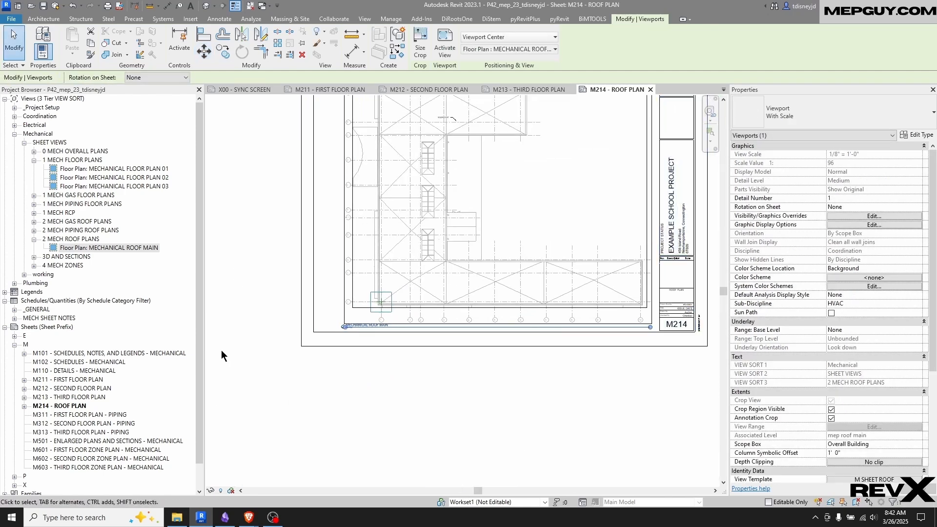
Open sheet M311 - FIRST FLOOR PLAN - PIPING and assign the Bottom Left guide grid to all sheets from M311 through M603 together
left_click(100, 416)
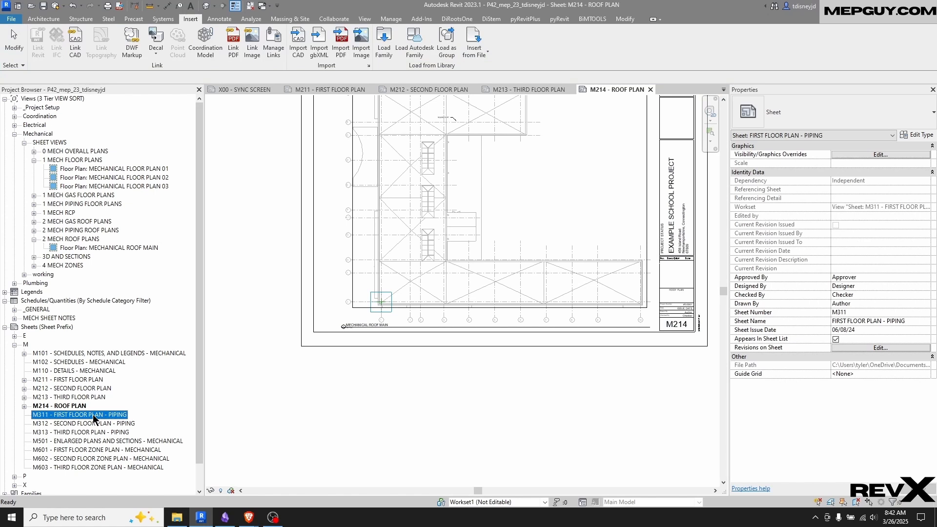
double_click(93, 415)
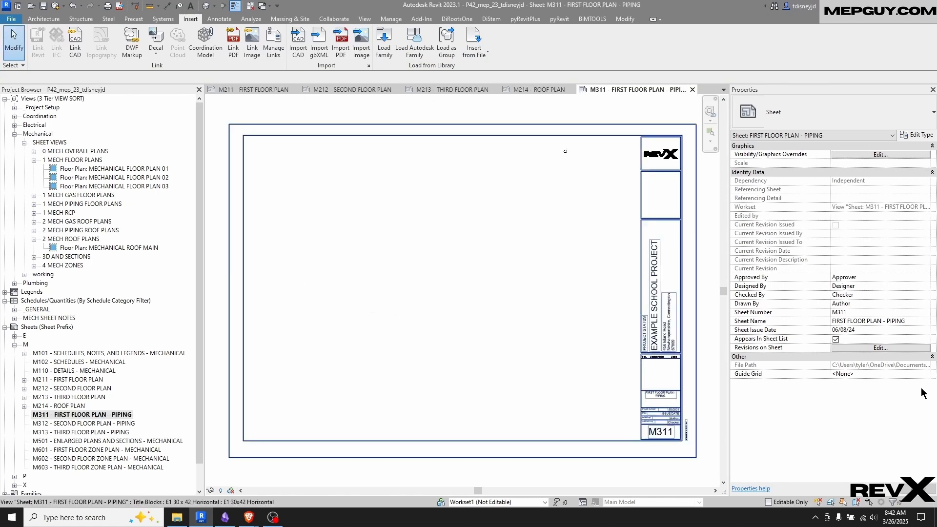
left_click(133, 468, "shift")
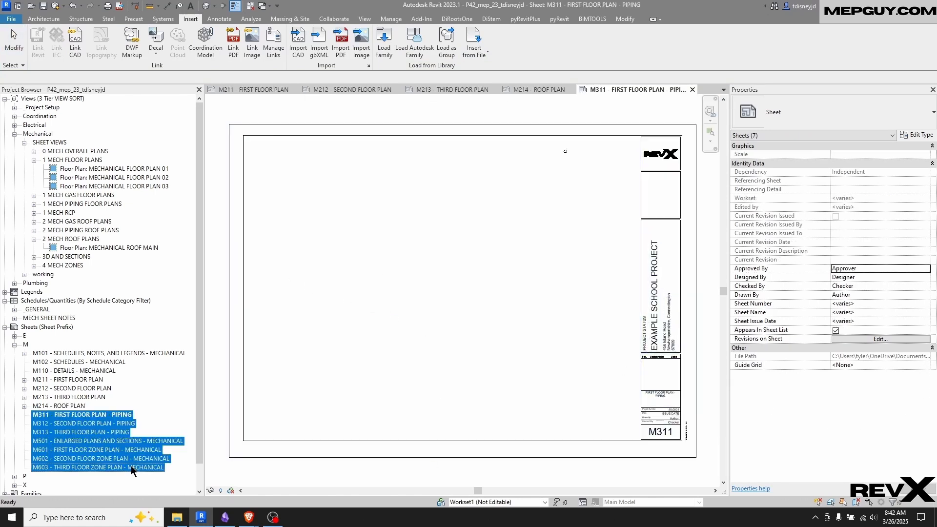
left_click(927, 365)
left_click(874, 376)
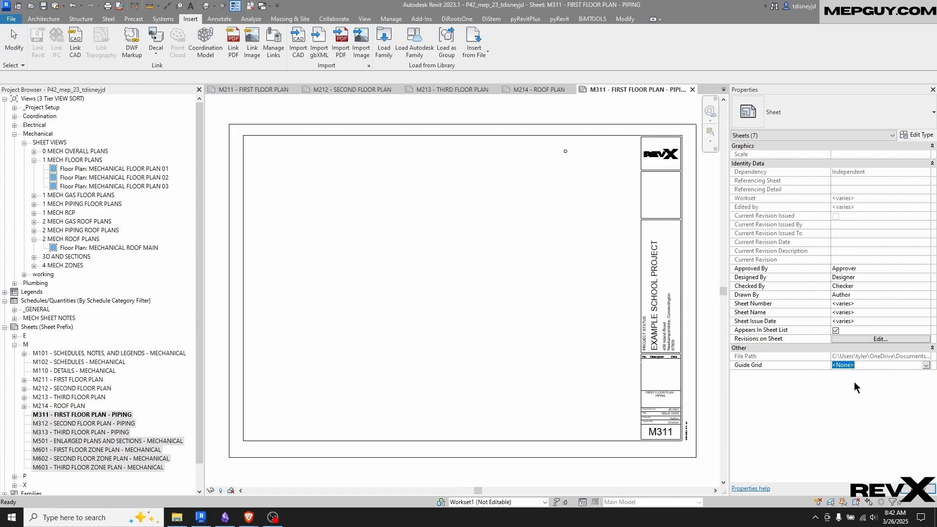
left_click(66, 415)
left_click(392, 359)
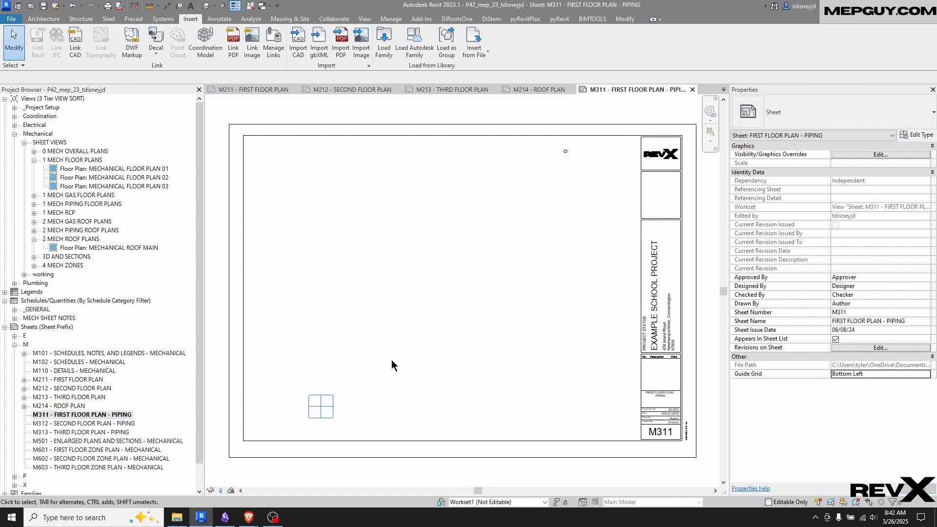
Place the MECHANICAL PIPING 01 view on sheet M311
left_click(35, 203)
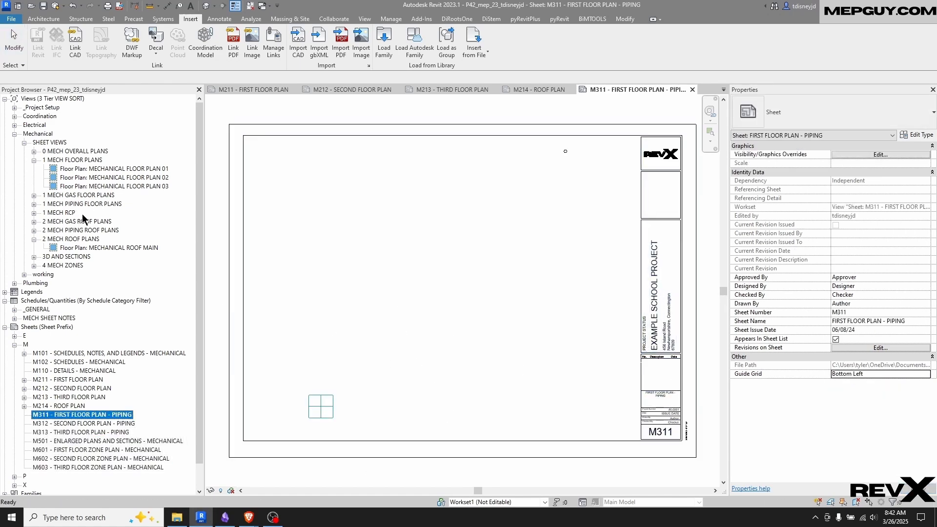
left_click(78, 213)
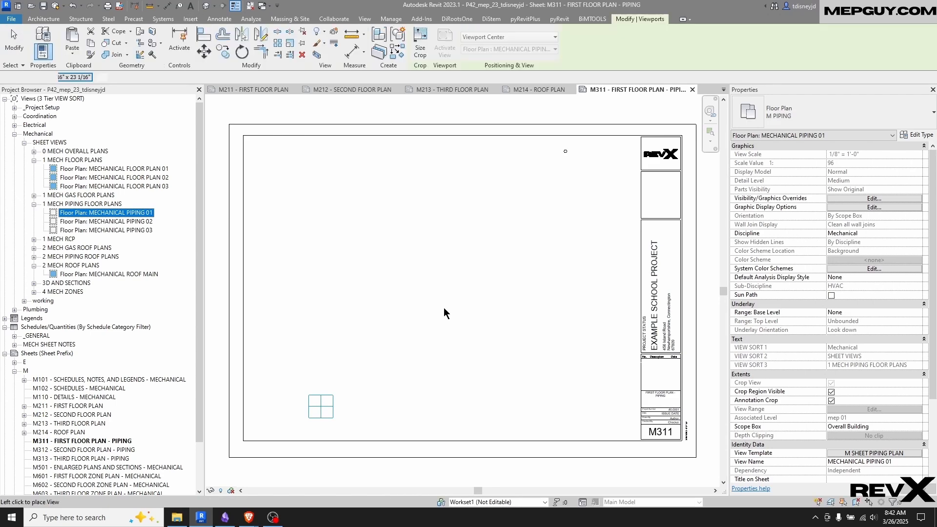
left_click(444, 309)
Move the MECHANICAL PIPING 01 viewport from its reference plane crossing at column lines 1 and J onto the guide grid's centre, then close sheet M311
key("m")
key("v")
scroll(307, 432, "up", 6)
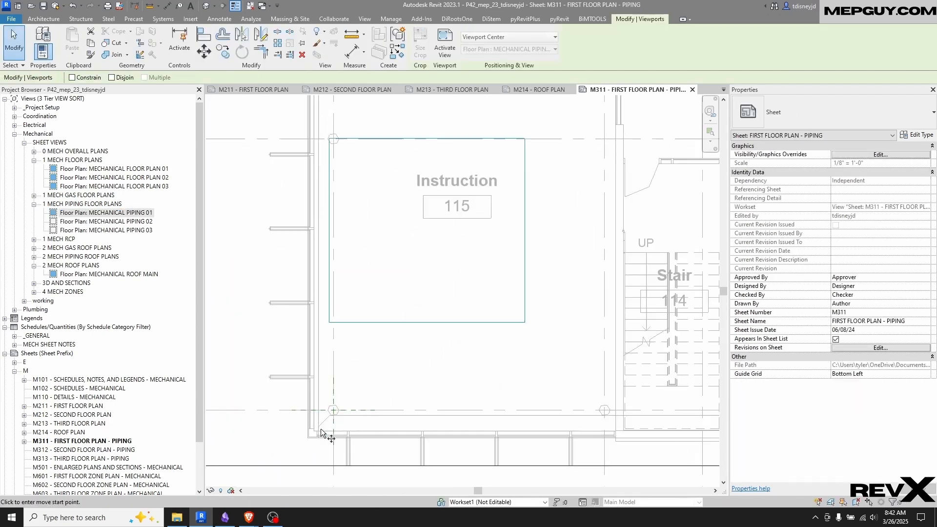
scroll(335, 412, "up", 5)
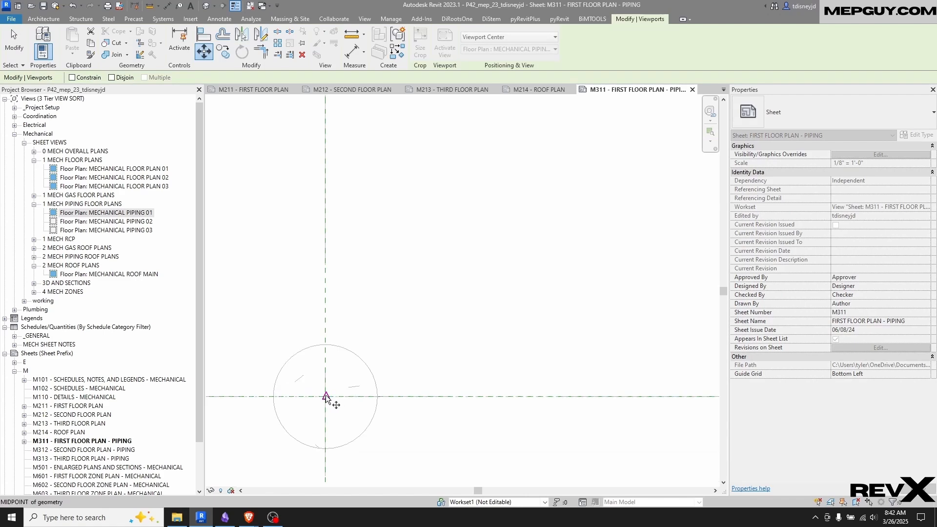
left_click(326, 397)
scroll(327, 401, "up", 5)
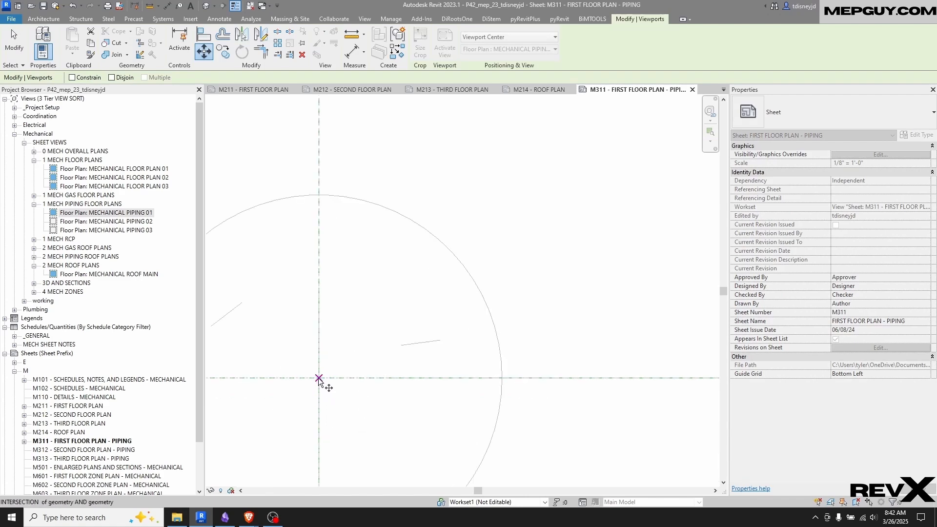
scroll(338, 391, "down", 5)
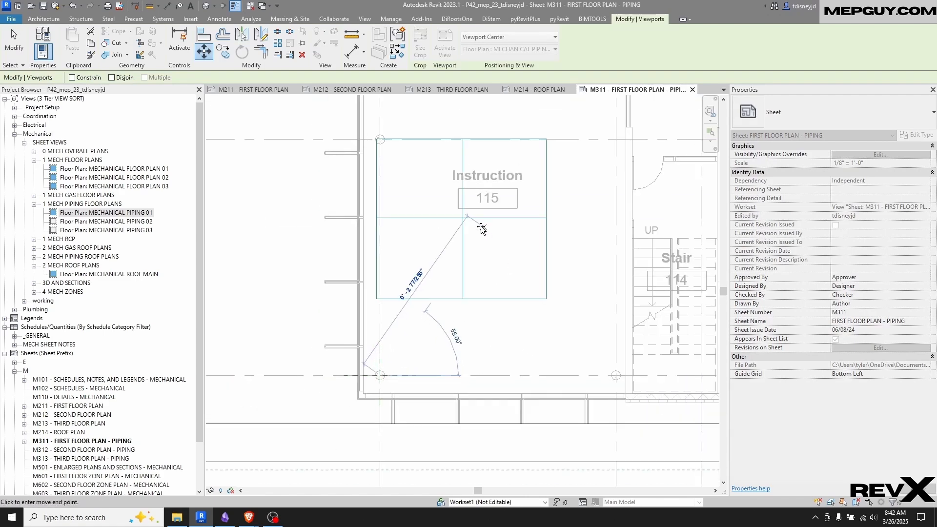
left_click(463, 218)
scroll(454, 303, "down", 6)
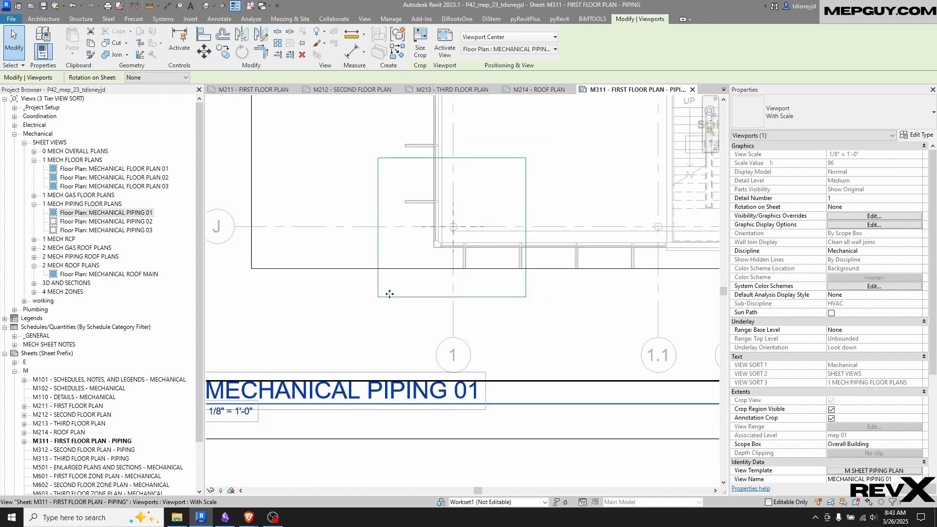
left_click(454, 309)
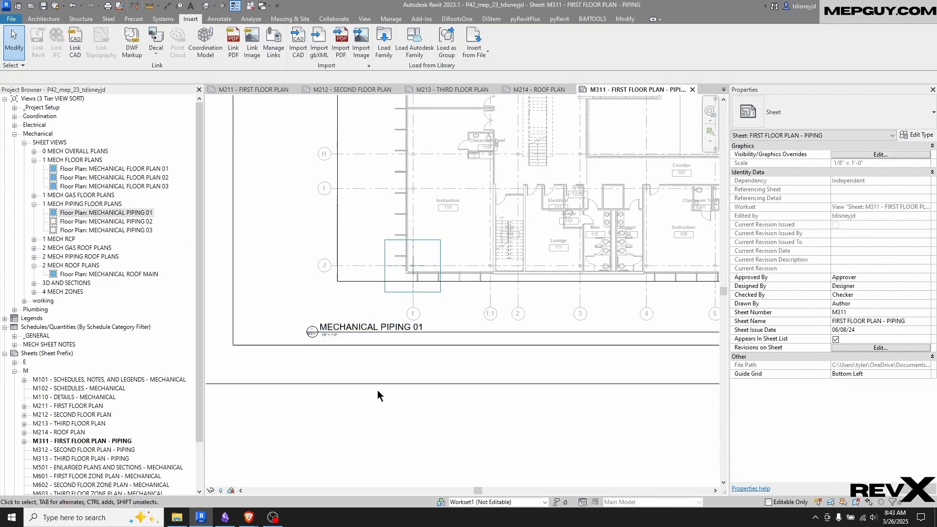
key("ctrl+F4")
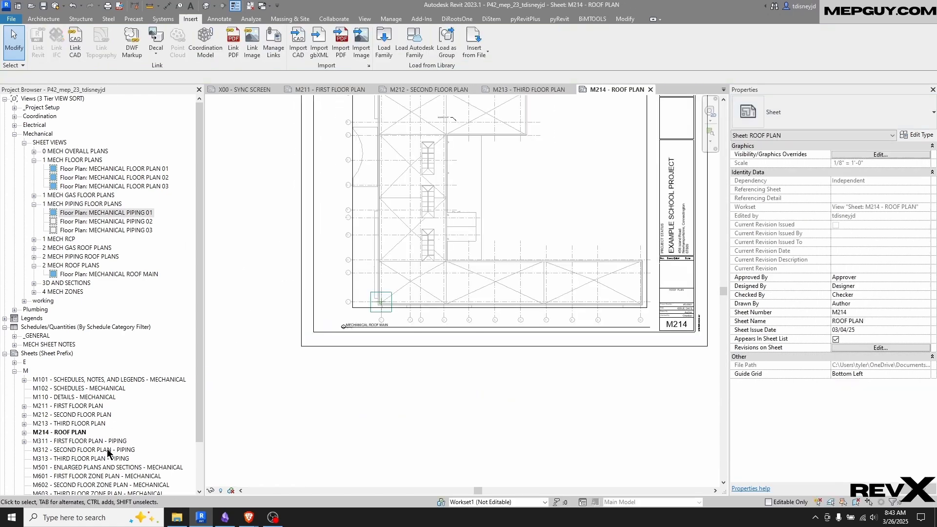
Open sheet M312 - SECOND FLOOR PLAN - PIPING and place the MECHANICAL PIPING 02 view on it
double_click(93, 450)
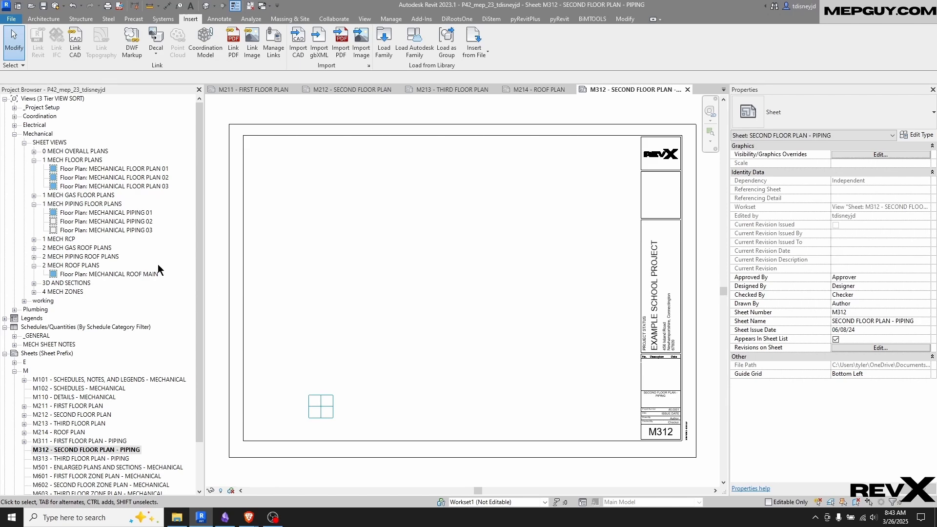
left_click(136, 222)
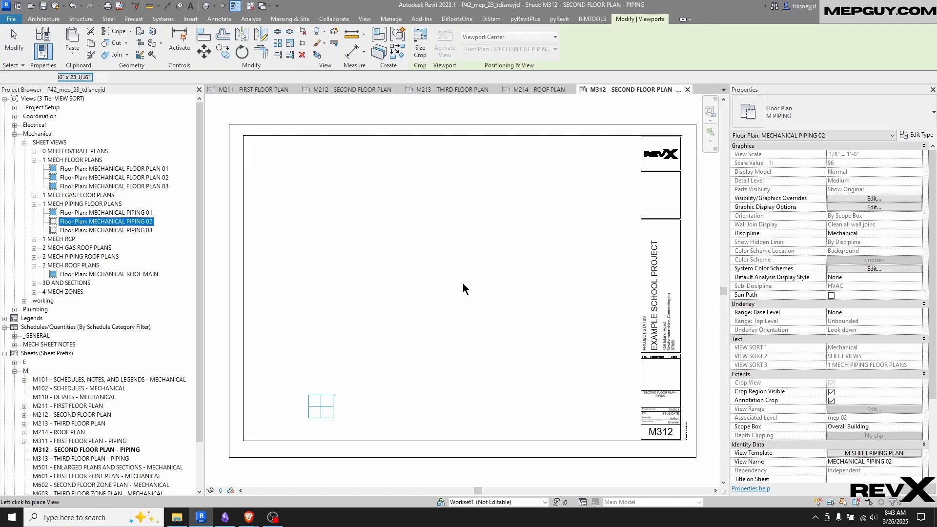
left_click(341, 400)
scroll(268, 379, "up", 5)
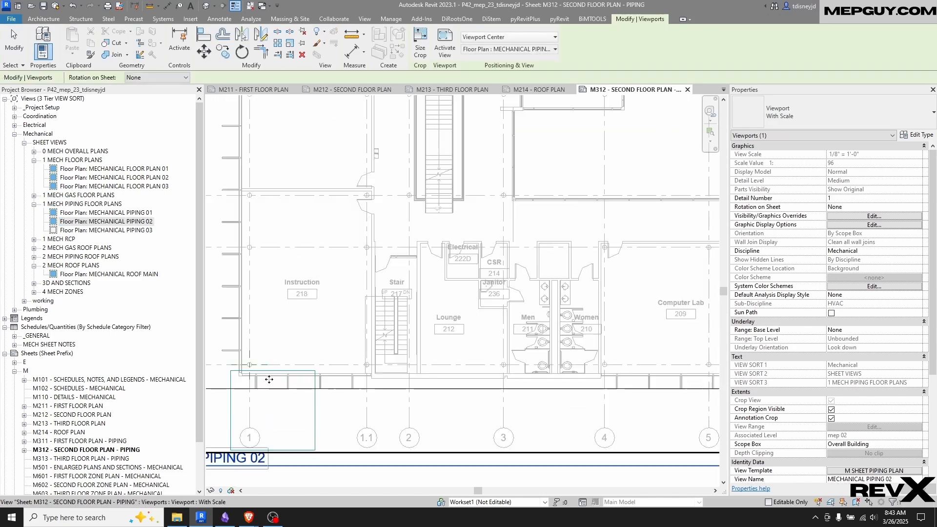
key("m")
key("v")
scroll(222, 389, "up", 4)
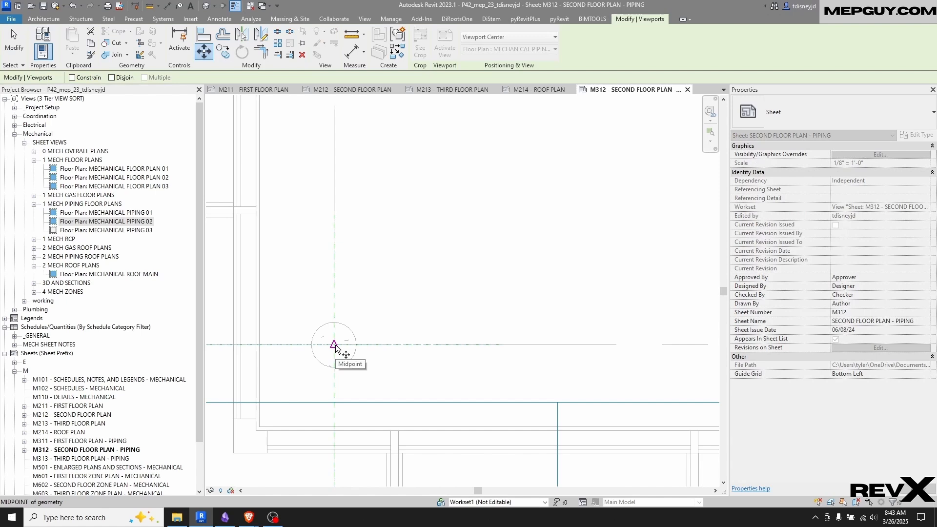
scroll(334, 347, "up", 3)
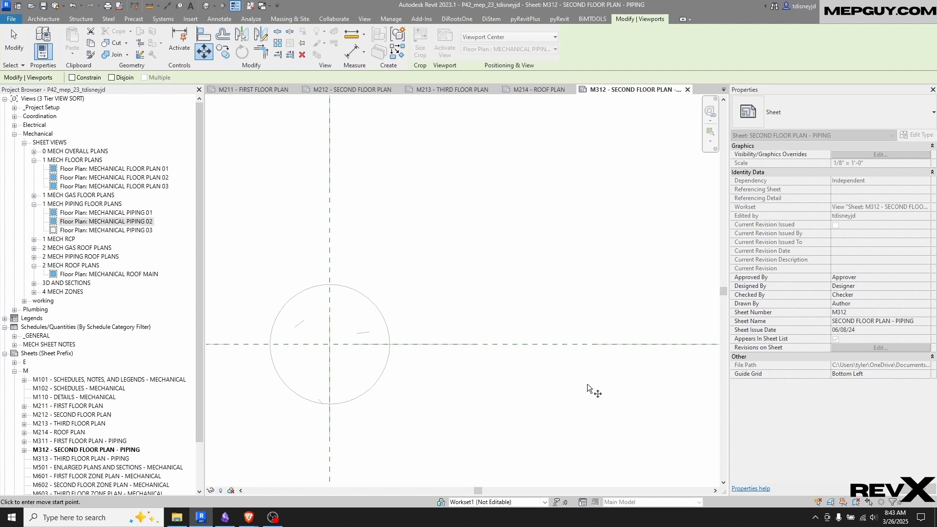
scroll(430, 264, "down", 5)
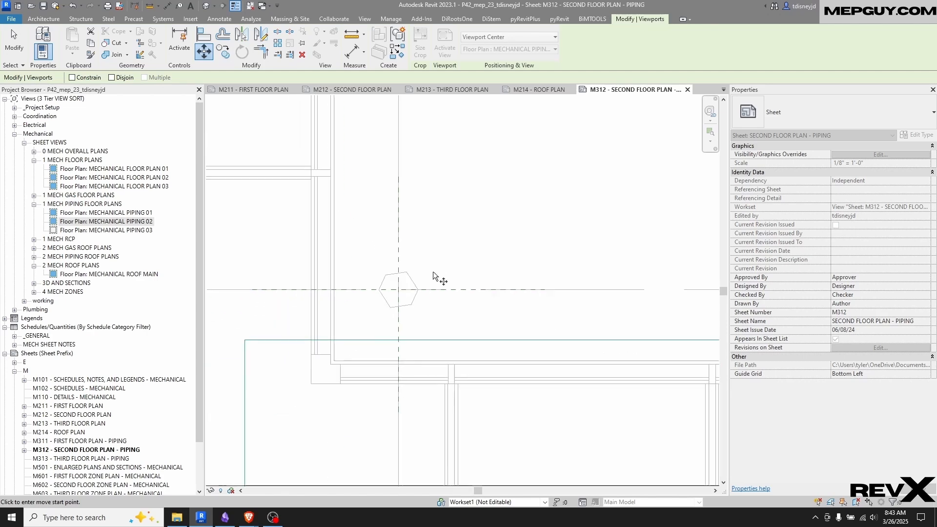
key("Escape")
Activate the MECHANICAL PIPING 02 viewport and shorten both reference planes at column lines 1 and J so each ends at their intersection
double_click(441, 254)
left_click(384, 260)
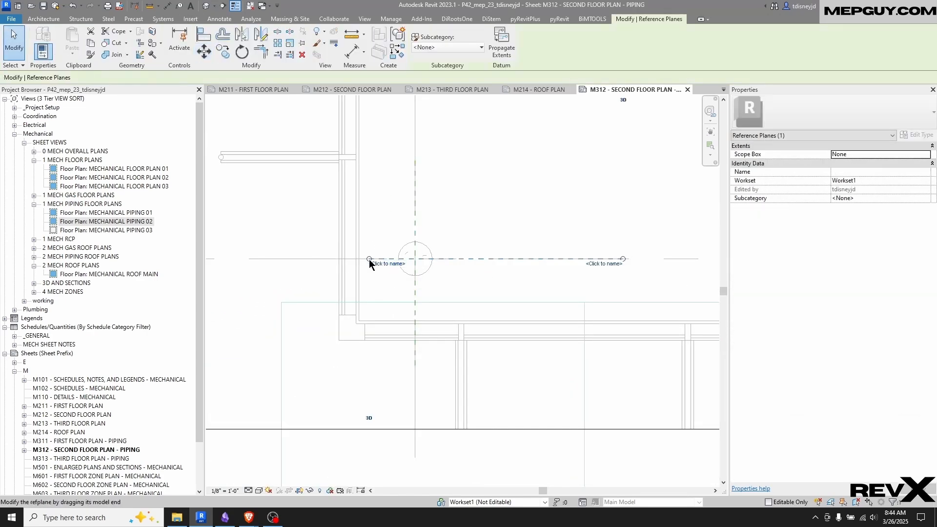
left_click_drag(369, 259, 419, 264)
left_click(416, 348)
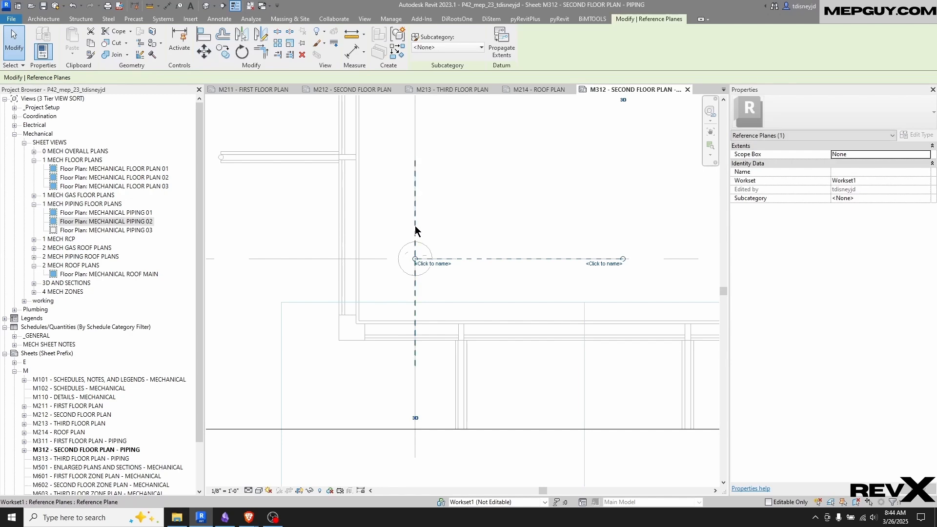
left_click_drag(415, 365, 416, 259)
key("Escape")
scroll(413, 265, "up", 6)
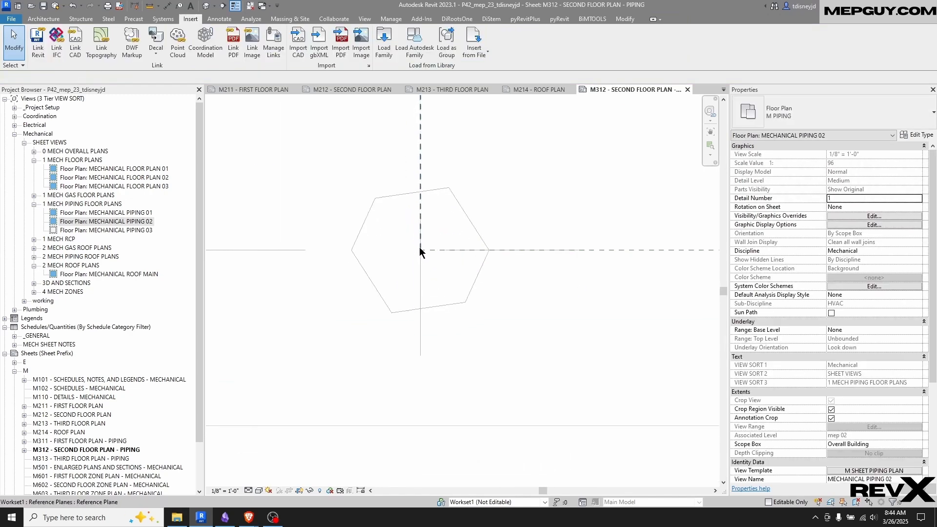
Deactivate the MECHANICAL PIPING 02 view and move its viewport from the reference plane crossing at column lines 1 and J onto the guide grid's centre
scroll(423, 254, "down", 6)
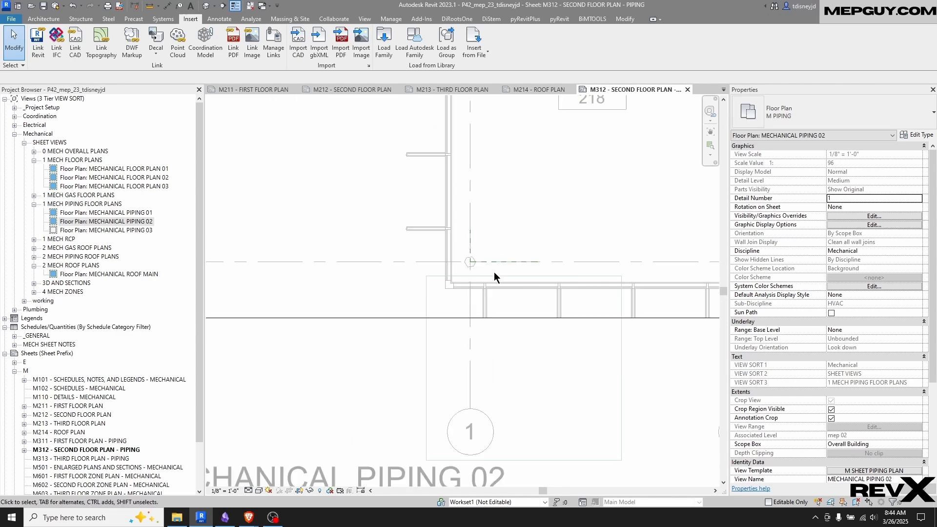
right_click(532, 229)
left_click(576, 274)
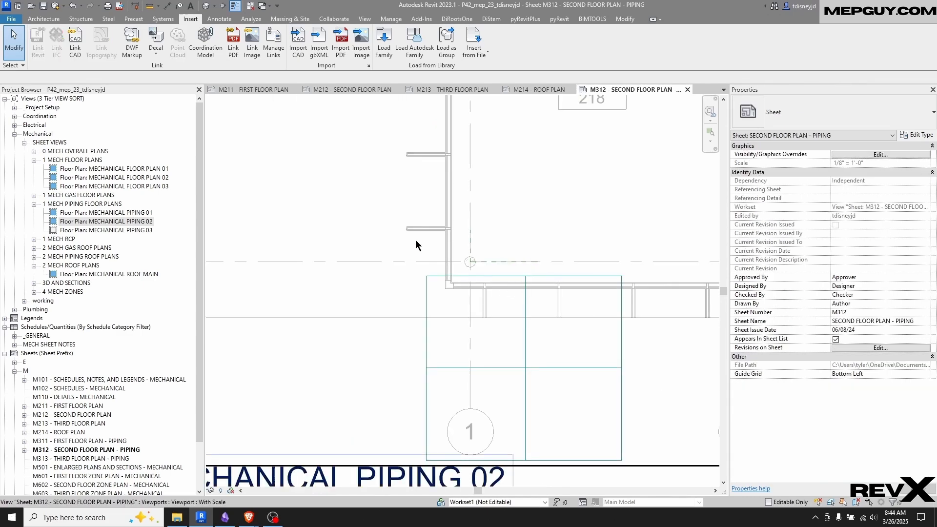
scroll(501, 249, "down", 2)
left_click(518, 218)
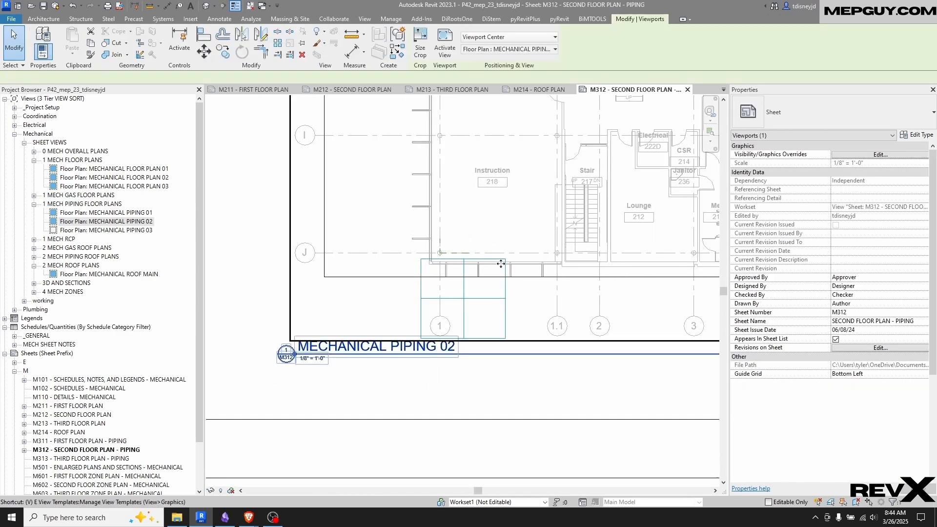
key("m")
key("v")
scroll(439, 252, "up", 5)
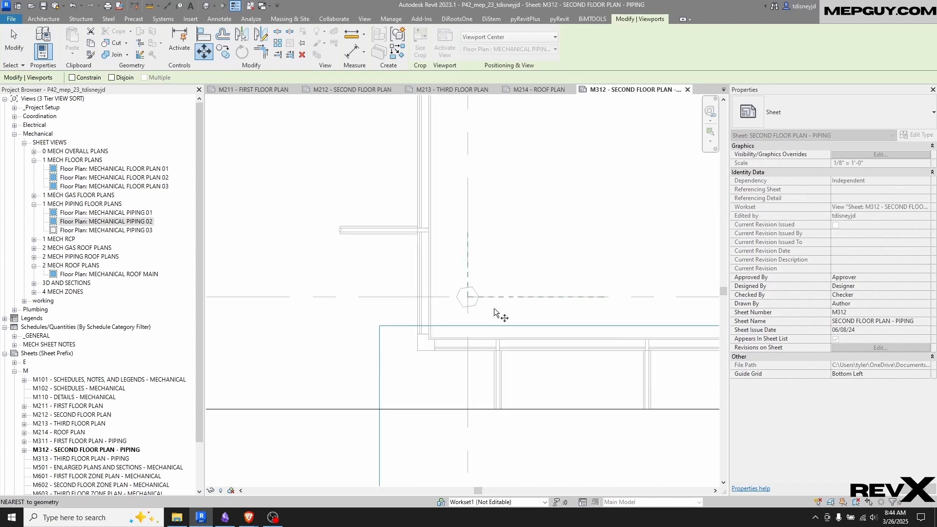
left_click(468, 297)
scroll(488, 283, "down", 3)
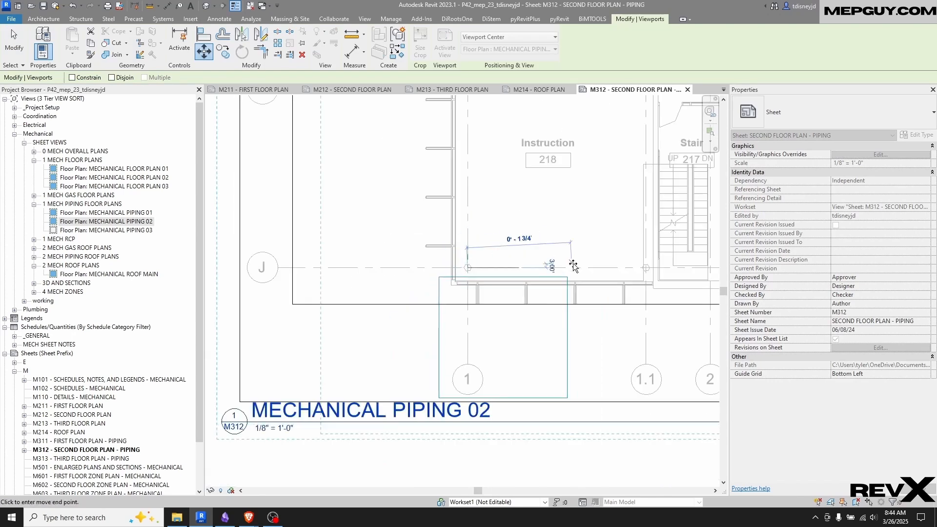
left_click(523, 338)
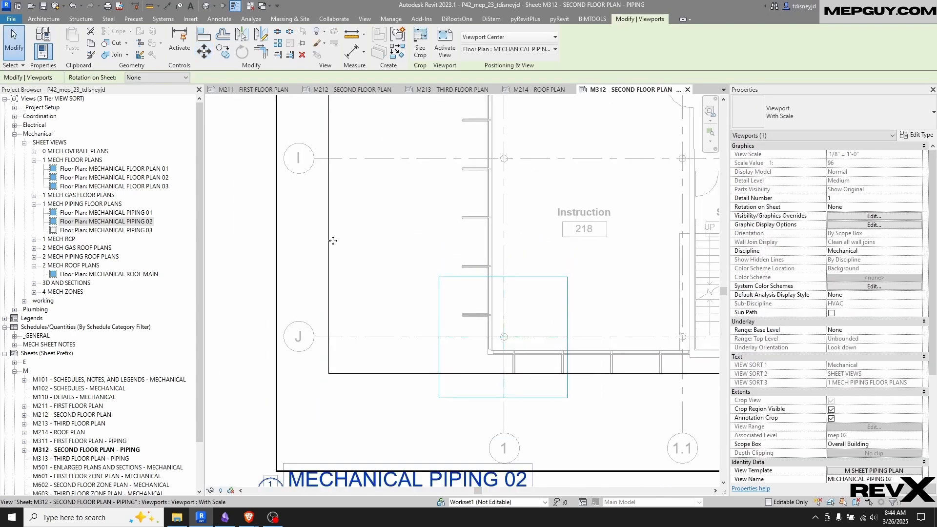
Close sheet M312 and open sheet M313 - THIRD FLOOR PLAN - PIPING
scroll(332, 241, "down", 4)
scroll(279, 285, "down", 5)
key("Escape")
middle_click_drag(534, 160, 537, 180)
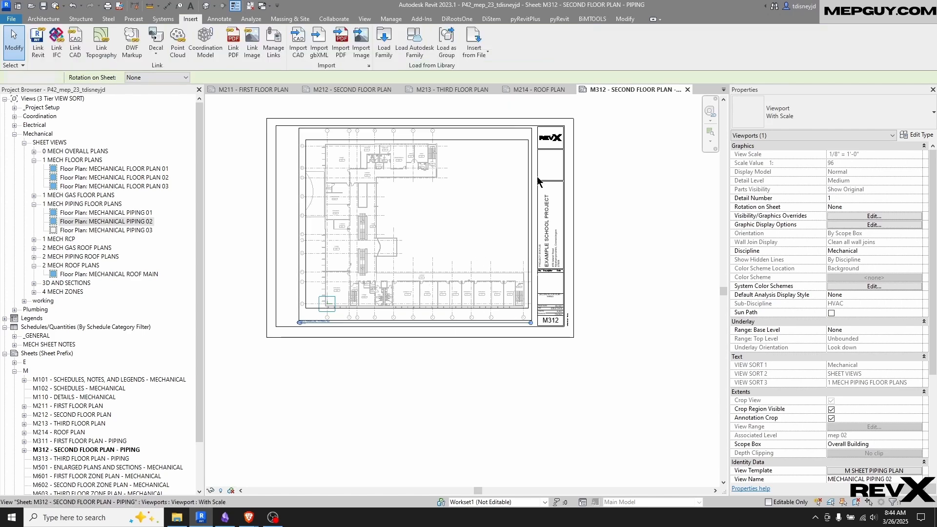
scroll(537, 180, "up", 1)
left_click(688, 90)
scroll(59, 376, "down", 1)
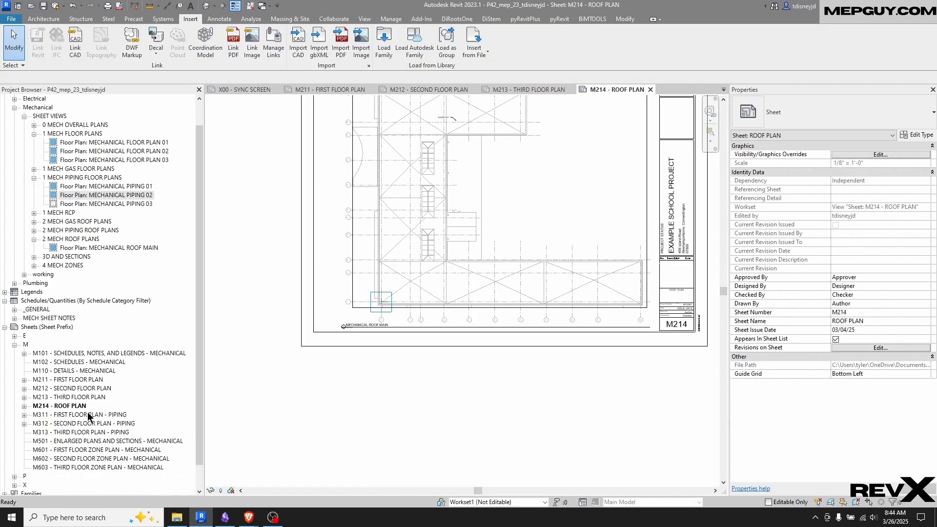
double_click(88, 432)
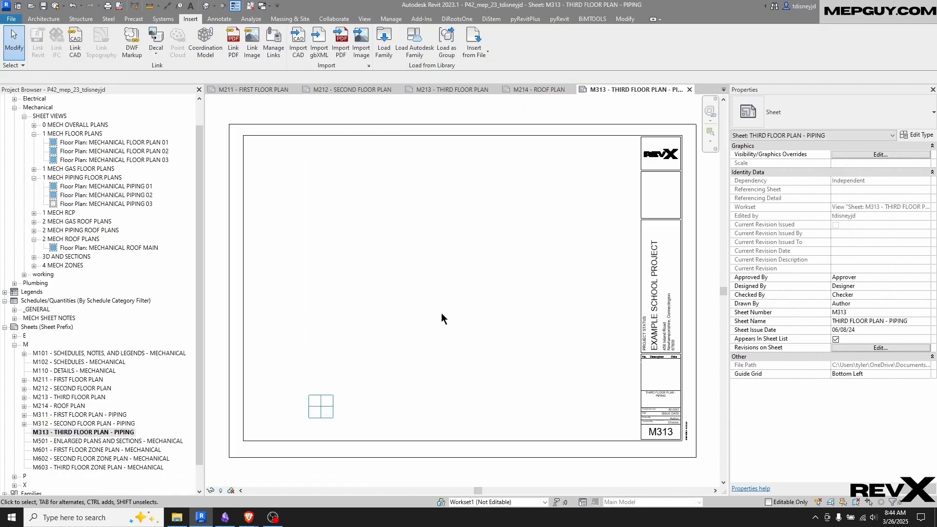
Place the MECHANICAL PIPING 03 view on sheet M313 and move its reference plane crossing onto the guide grid's centre
left_click(110, 204)
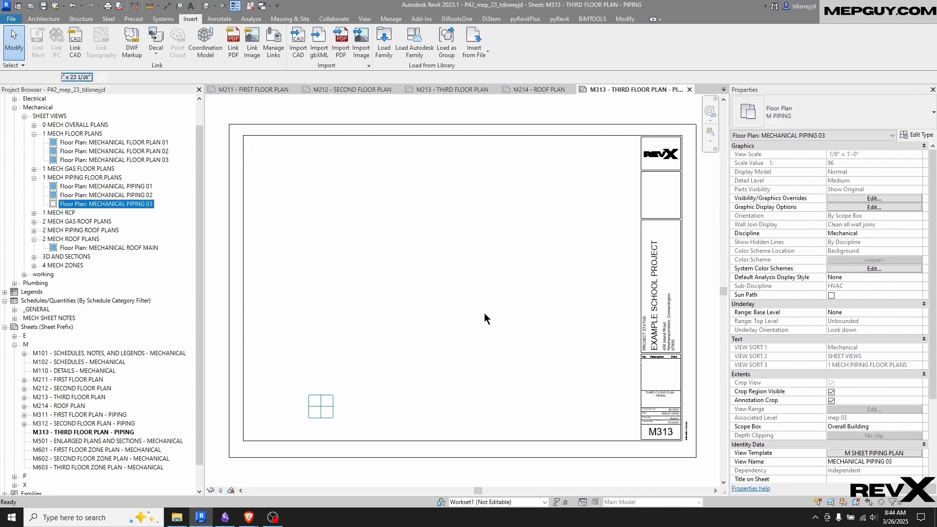
left_click(449, 307)
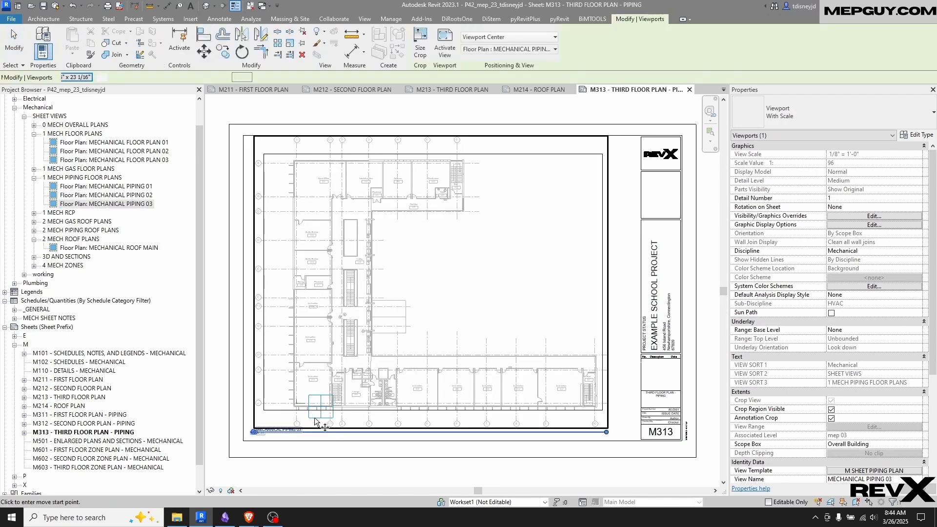
left_click(297, 404)
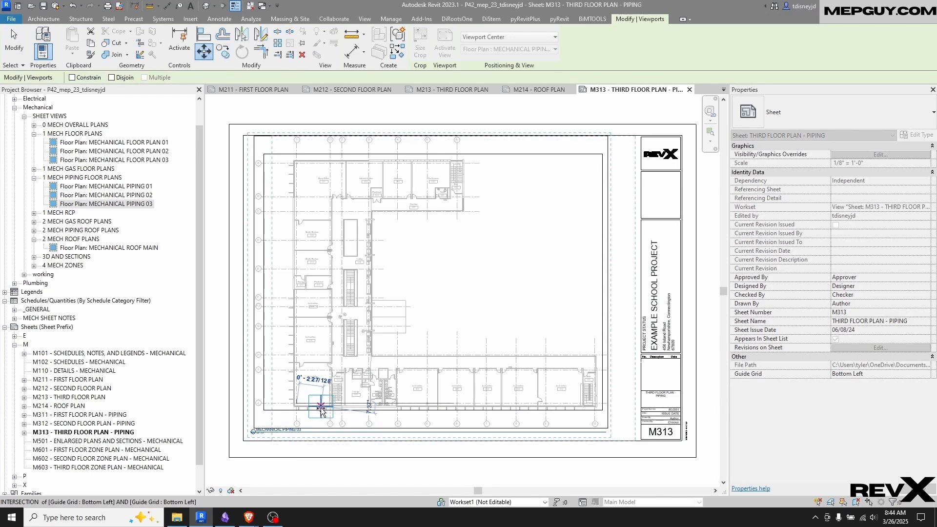
left_click(321, 407)
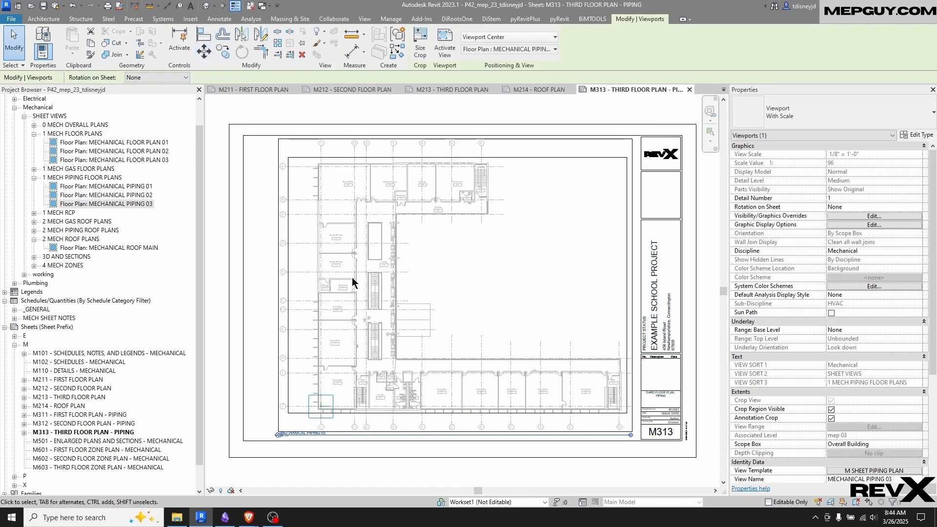
Place the MECHANICAL ZONE PLAN 01 view on sheet M601 and move its reference plane crossing onto the guide grid's centre
scroll(121, 385, "down", 2)
double_click(108, 433)
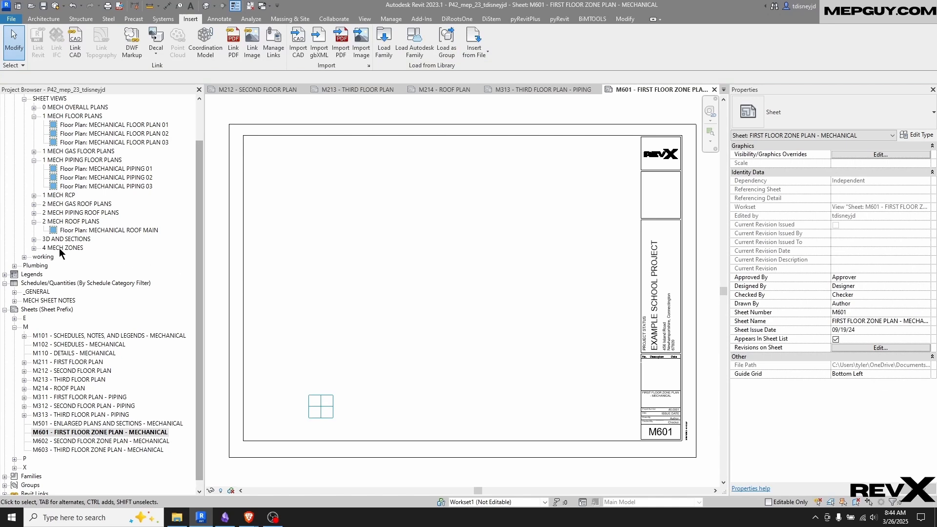
left_click(34, 248)
left_click_drag(79, 257, 251, 288)
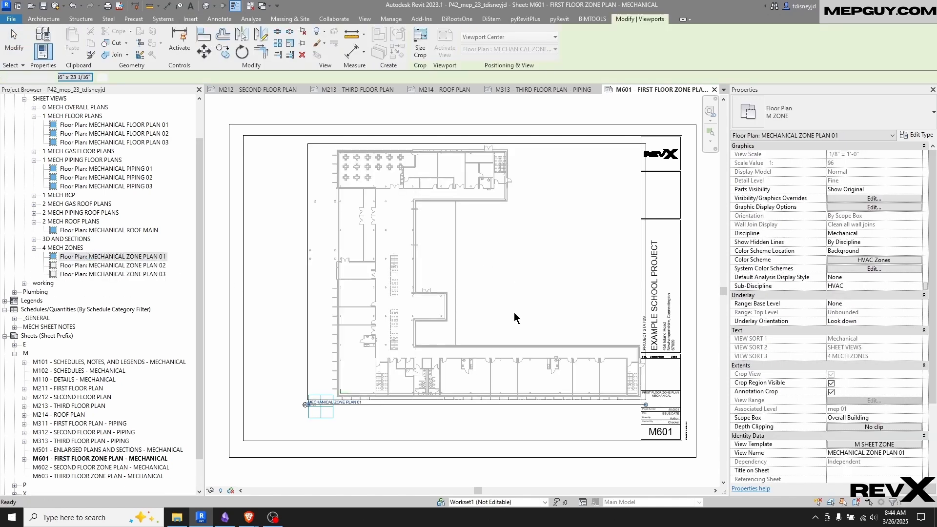
left_click(514, 312)
left_click(340, 394)
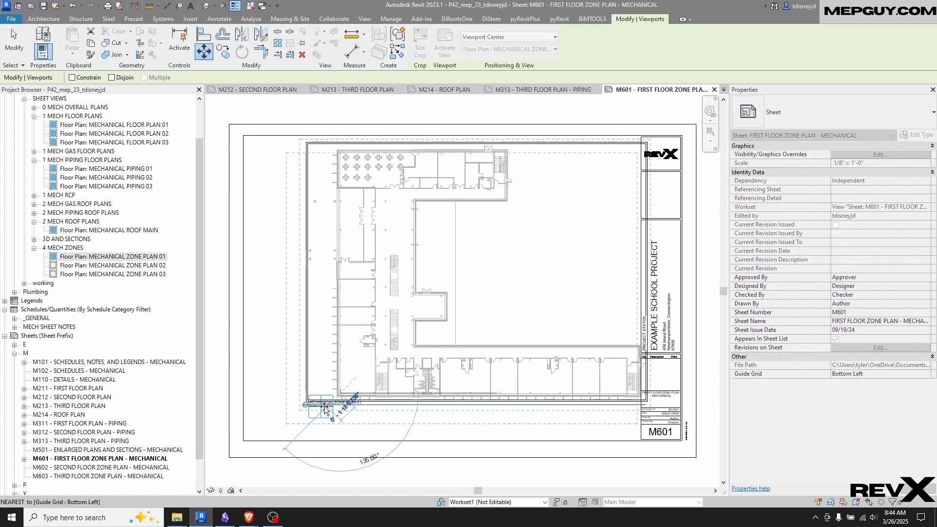
left_click(321, 407)
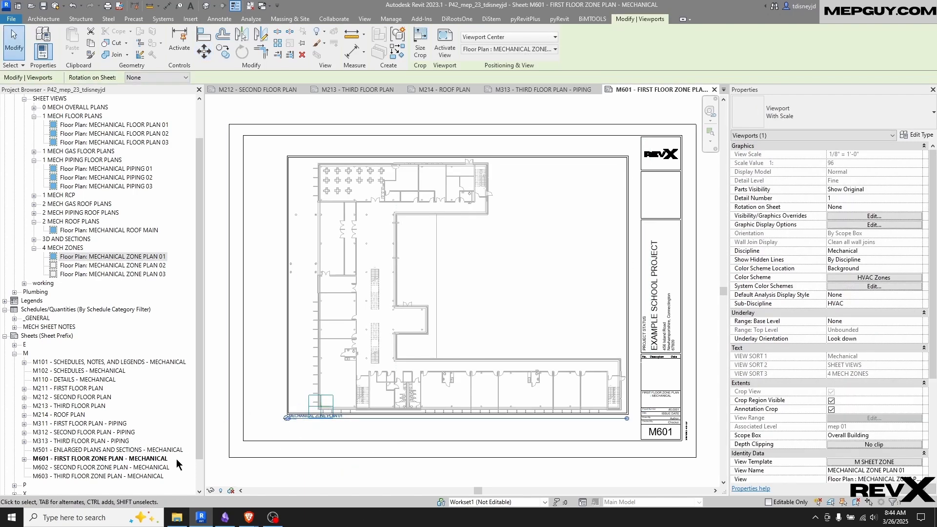
Open sheet M602 - SECOND FLOOR ZONE PLAN - MECHANICAL and place the MECHANICAL ZONE PLAN 02 view on it
double_click(147, 468)
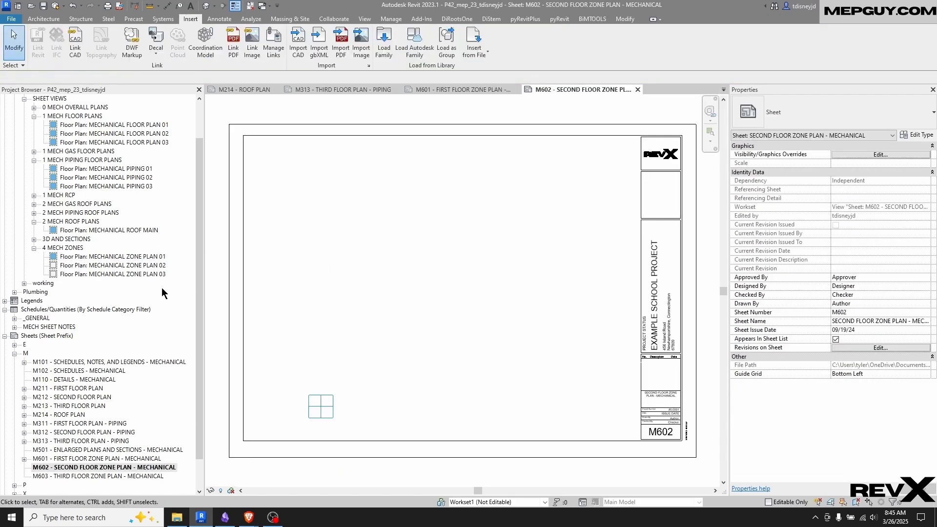
left_click(133, 265)
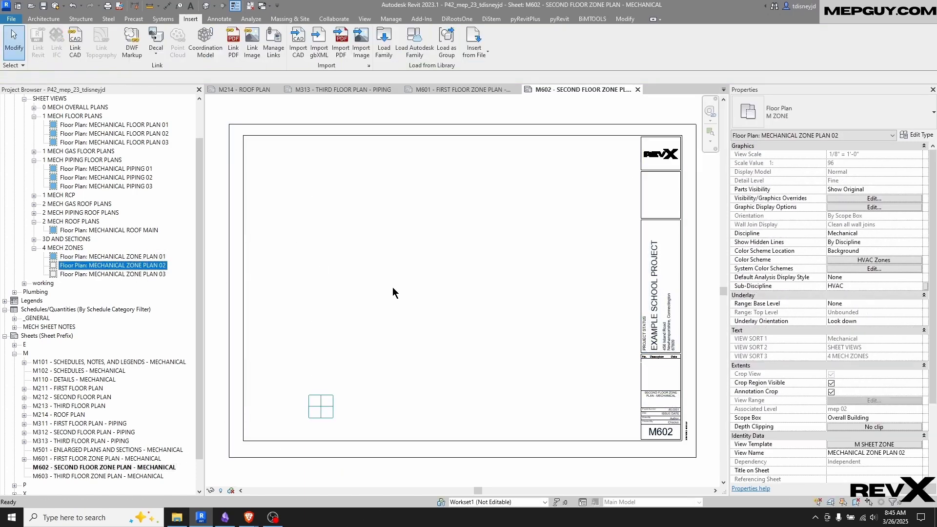
left_click(438, 285)
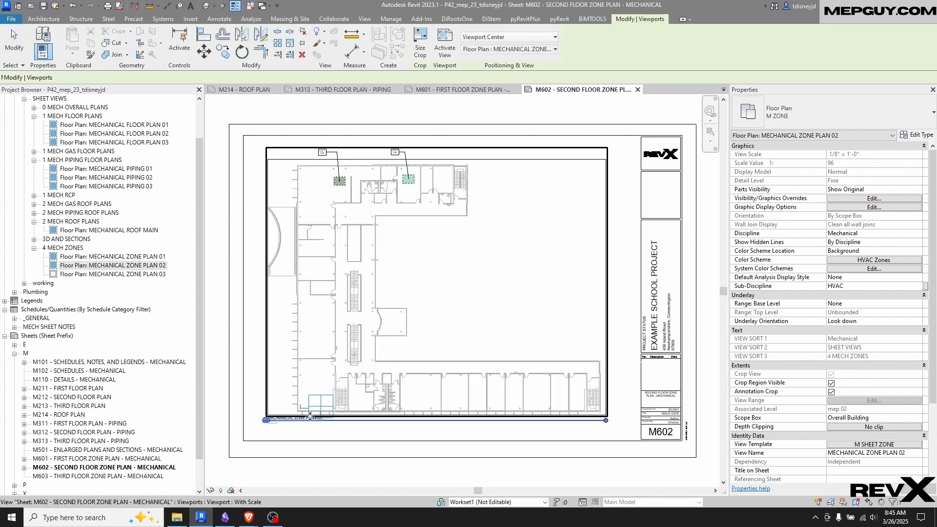
Move the MECHANICAL ZONE PLAN 02 viewport from its reference plane crossing onto the guide grid's centre
scroll(306, 418, "up", 4)
key("m")
key("v")
left_click(288, 382)
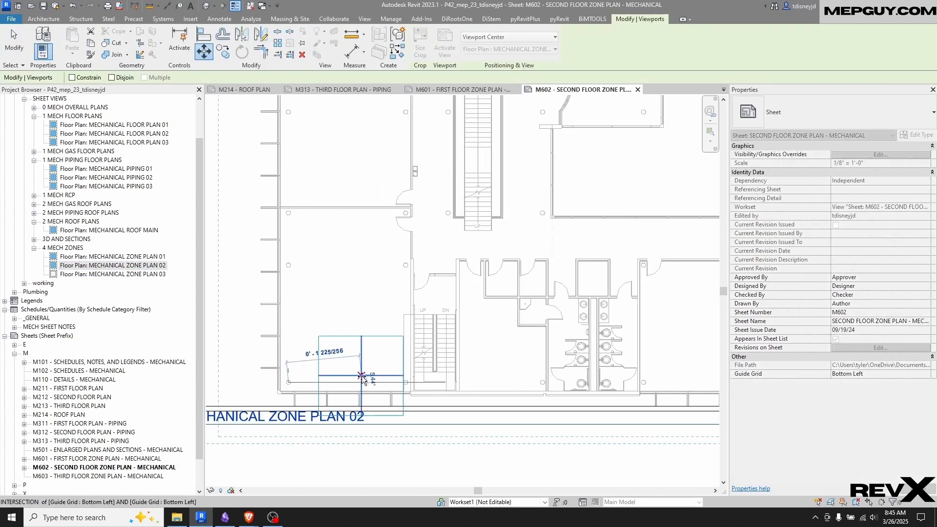
left_click(364, 377)
scroll(373, 295, "down", 5)
scroll(374, 292, "down", 1)
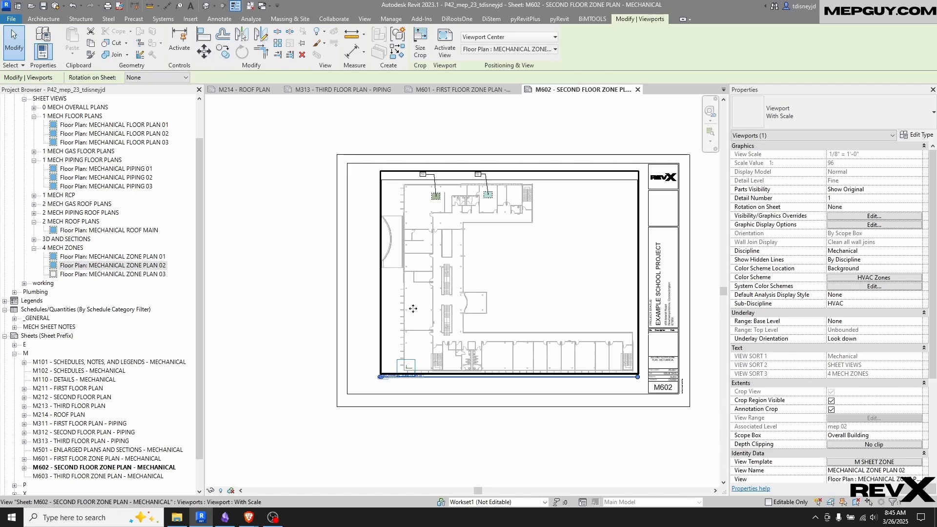
middle_click_drag(455, 305, 413, 298)
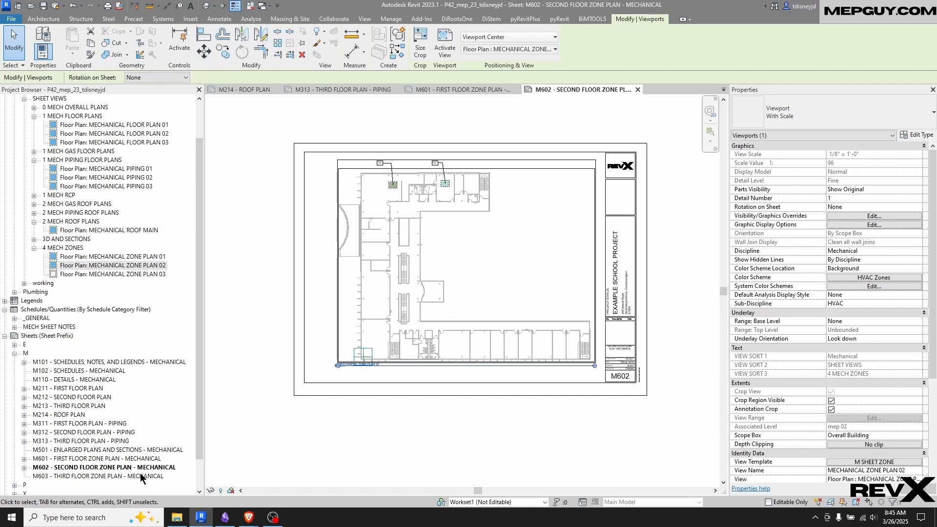
Open sheet M603 - THIRD FLOOR ZONE PLAN - MECHANICAL and place the MECHANICAL ZONE PLAN 03 view on it
double_click(62, 477)
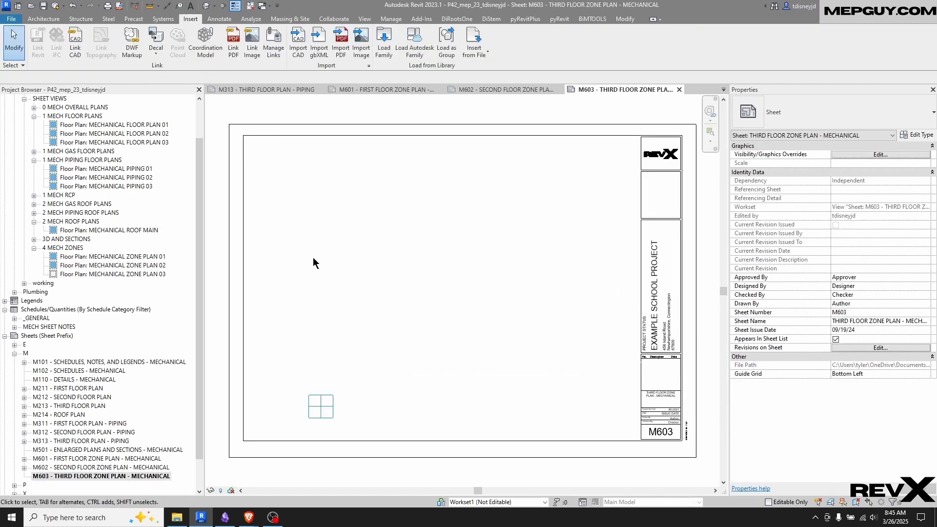
left_click(101, 274)
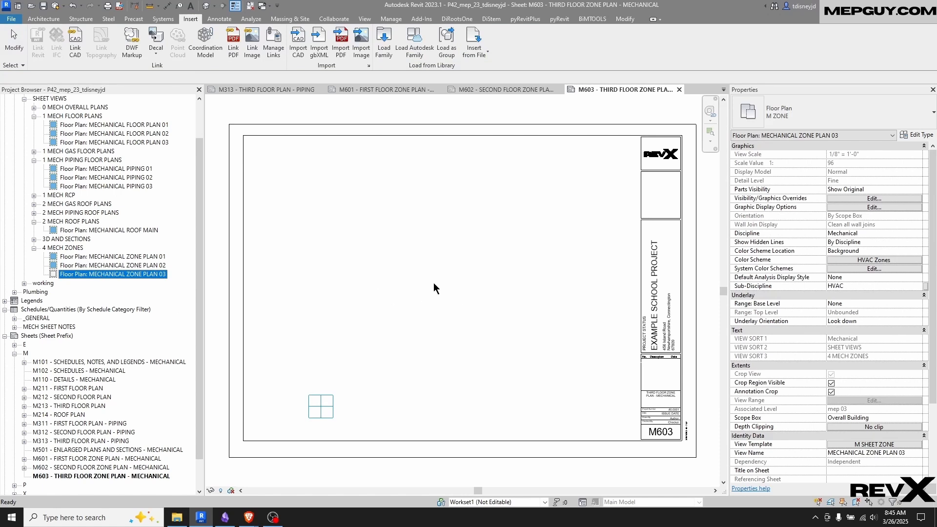
left_click(445, 274)
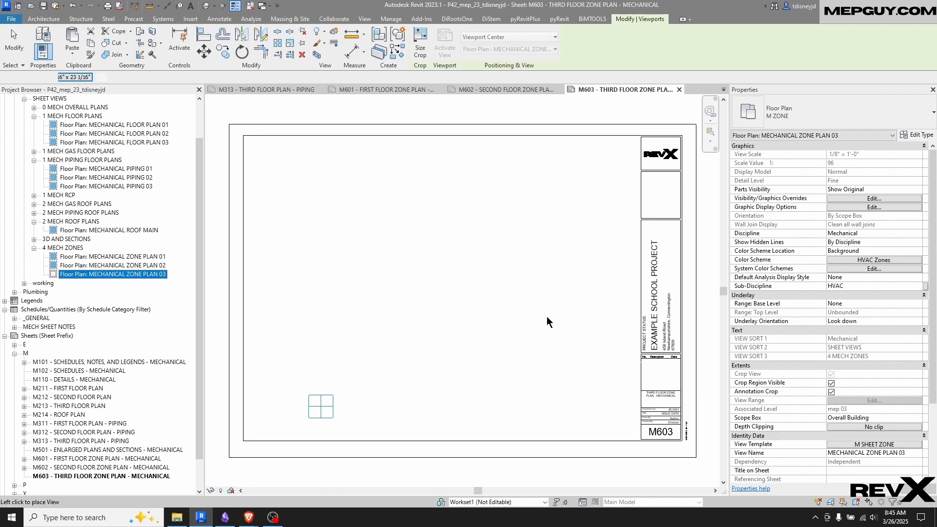
Move the MECHANICAL ZONE PLAN 03 viewport from its reference plane crossing onto the guide grid's centre and clear the selection
key("m")
key("v")
scroll(301, 409, "up", 5)
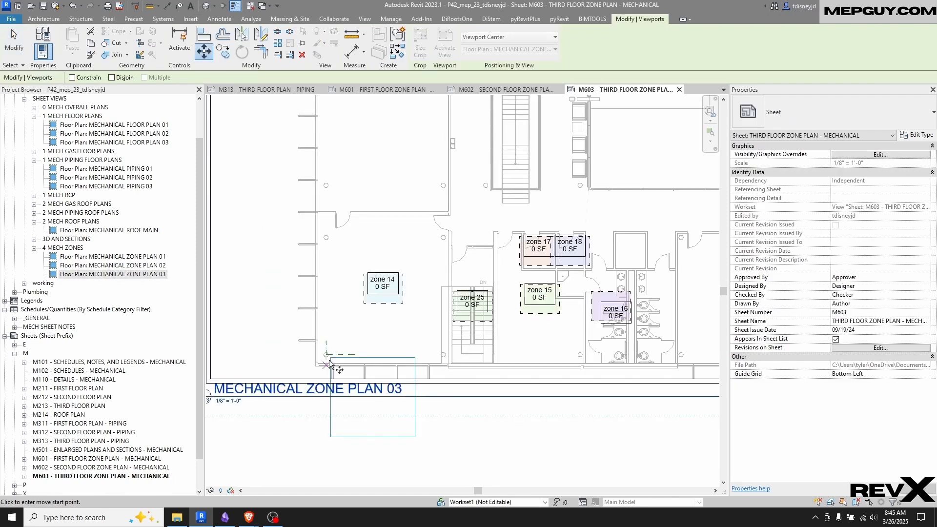
left_click(326, 355)
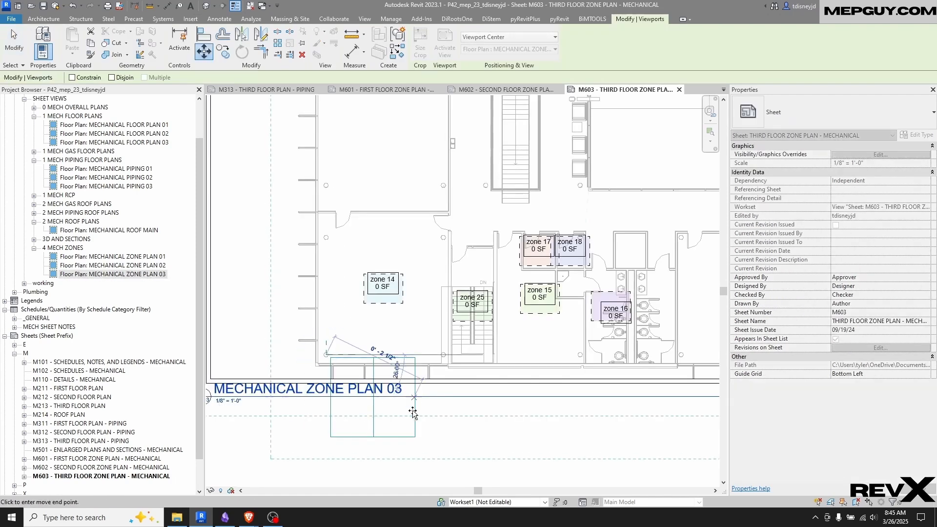
left_click(380, 398)
scroll(367, 398, "down", 5)
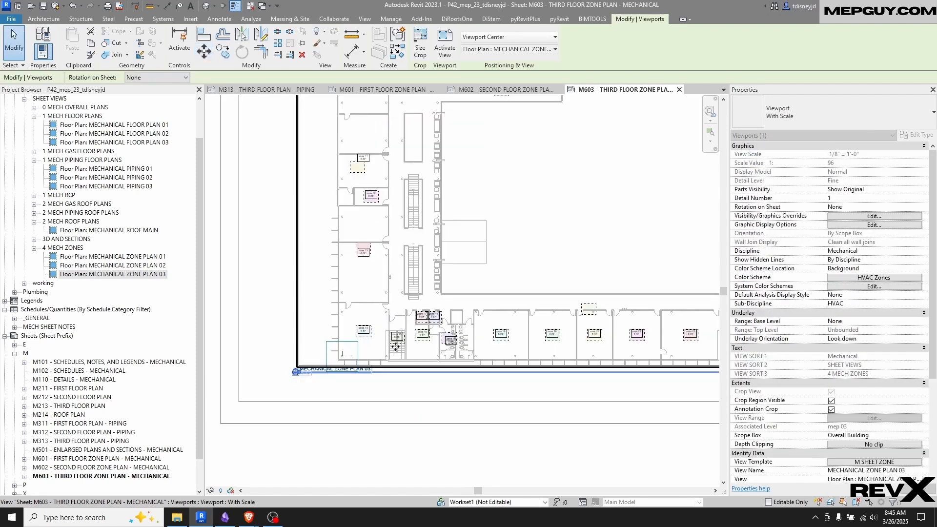
left_click(407, 395)
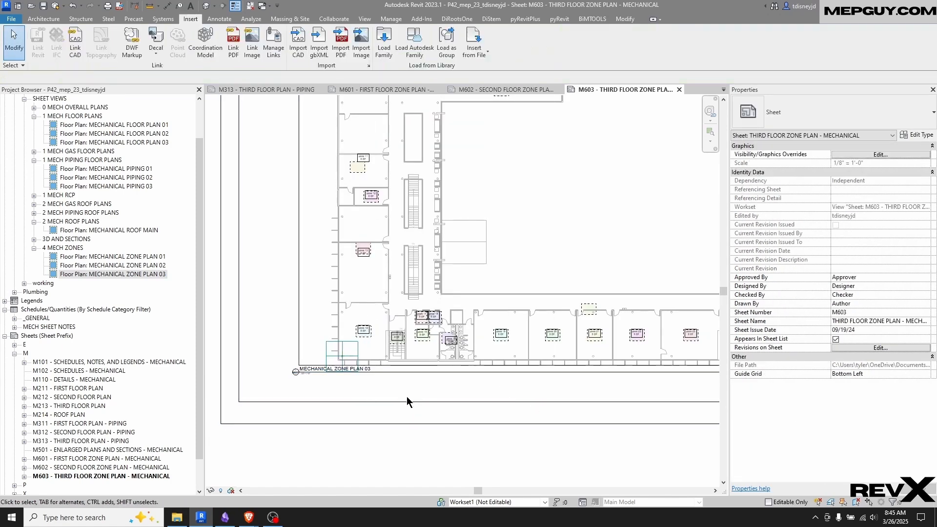
scroll(327, 341, "down", 2)
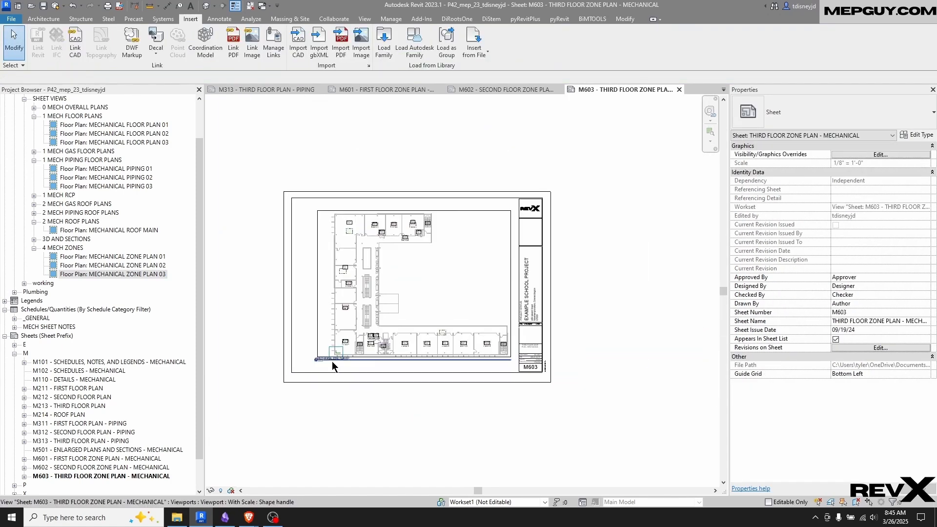
Nudge the MECHANICAL ZONE PLAN 03 view title on sheet M603 slightly downward, away from the plan
left_click(370, 367)
key("Down")
key("Down")
key("Down")
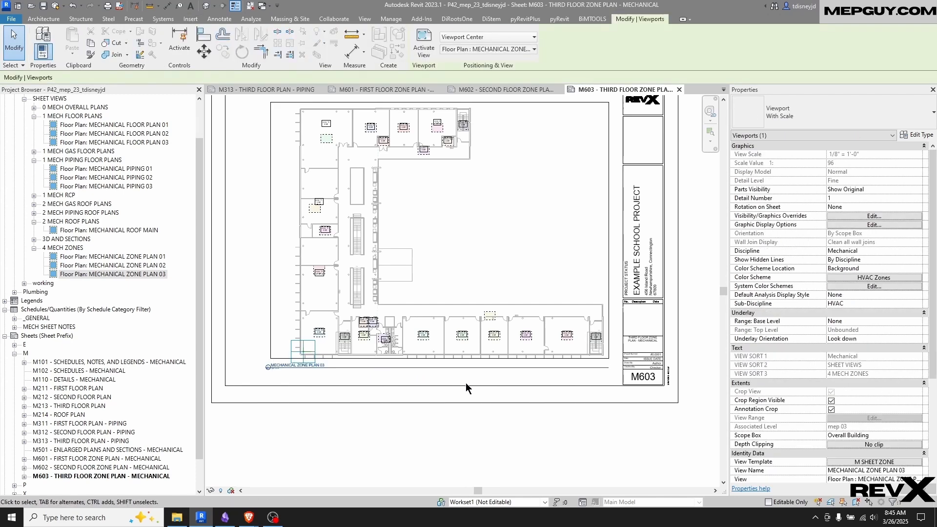
Switch to sheet M602 and nudge the MECHANICAL ZONE PLAN 02 view title slightly downward
double_click(140, 467)
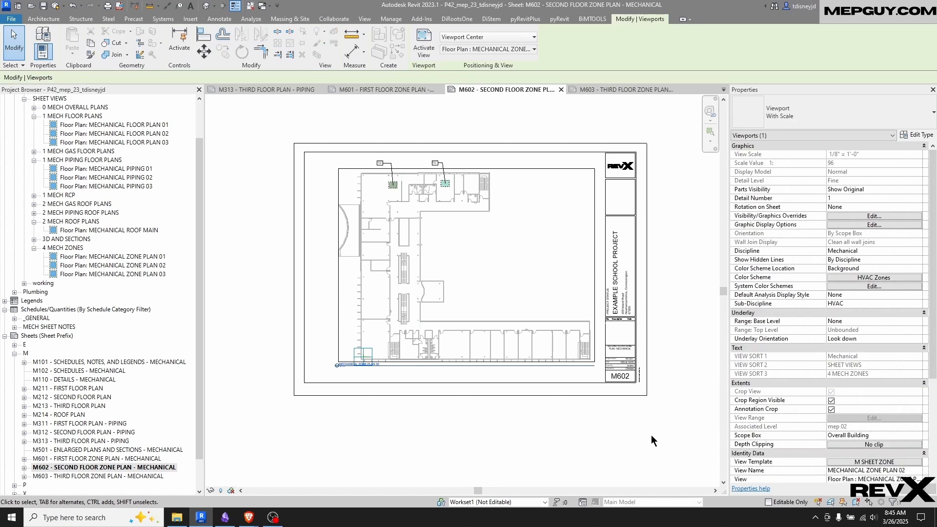
key("Down")
key("Down")
key("Down")
key("Down")
Switch to sheet M601, nudge the MECHANICAL ZONE PLAN 01 view title slightly downward and deselect it
double_click(134, 459)
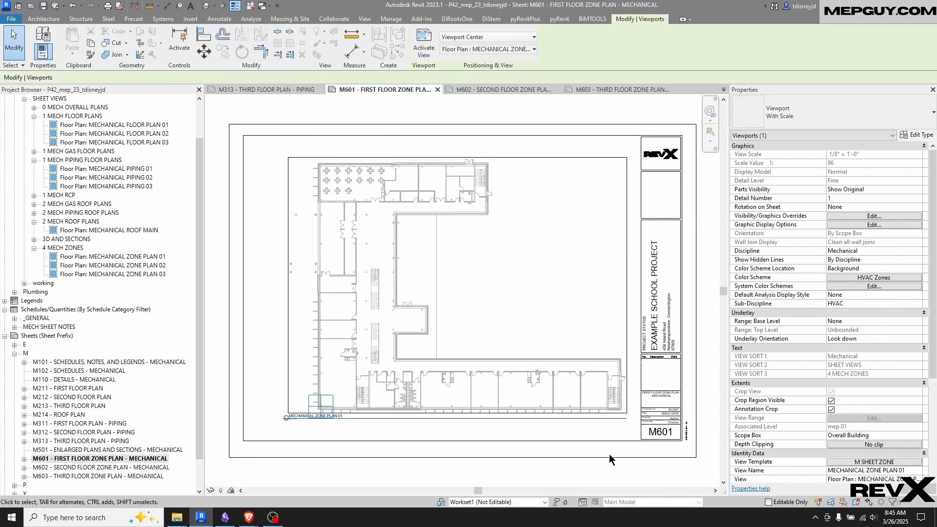
key("Down")
key("Down")
key("Down")
key("Down")
key("Escape")
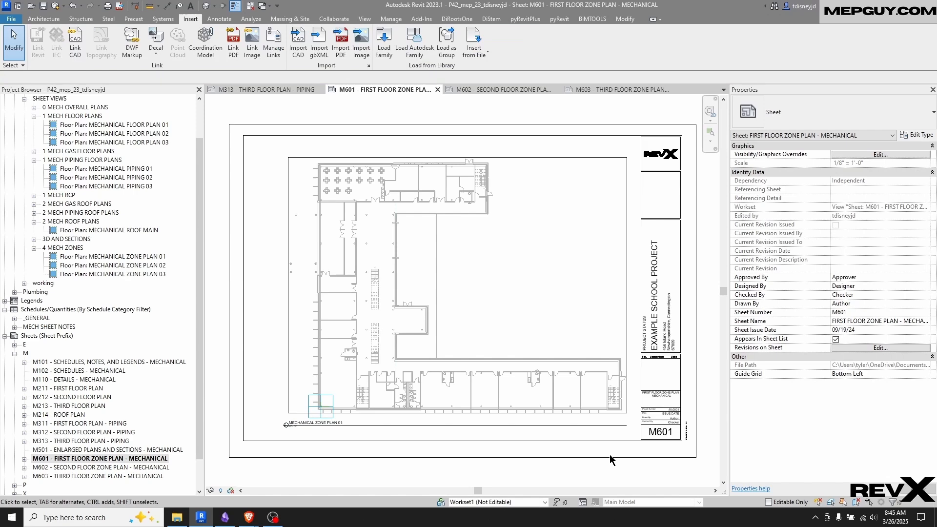
Activate the MECHANICAL ZONE PLAN 01 view on sheet M601 and delete the reference planes at the building's lower-left corner
scroll(322, 423, "up", 5)
double_click(386, 341)
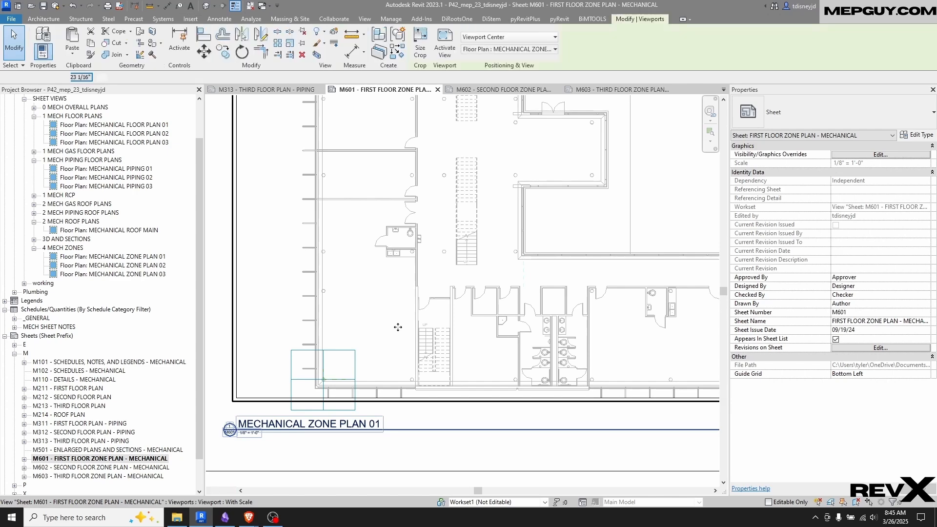
scroll(338, 371, "up", 5)
left_click(324, 398)
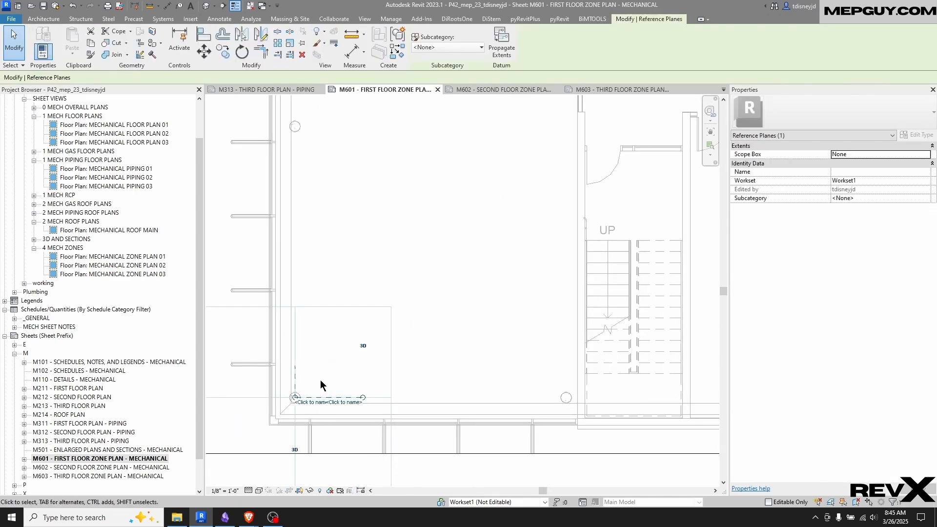
left_click(412, 395)
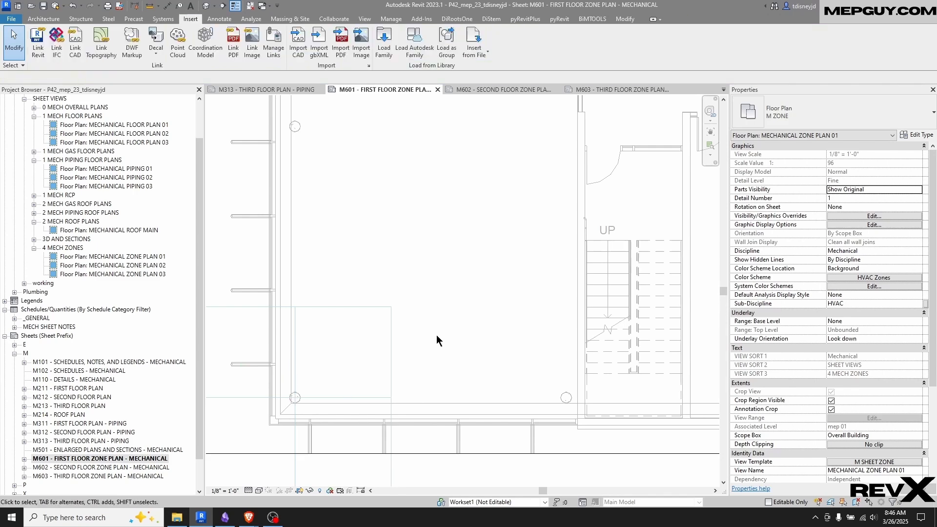
Deactivate the MECHANICAL ZONE PLAN 01 view to return to sheet M601
scroll(341, 294, "down", 5)
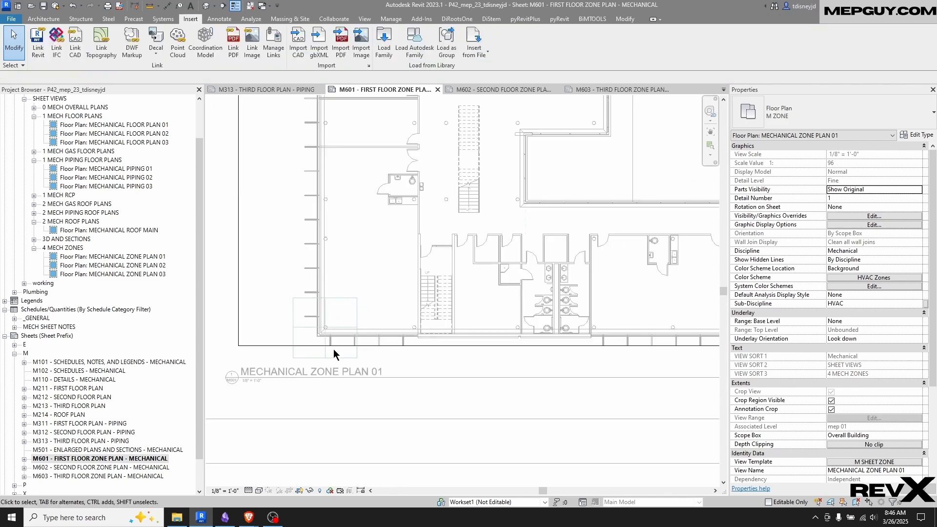
middle_click_drag(421, 265, 354, 331)
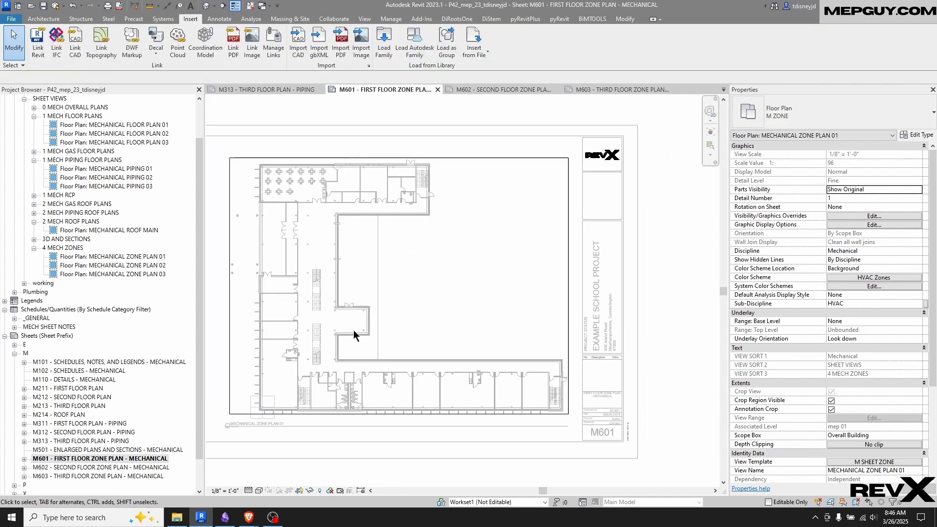
right_click(477, 283)
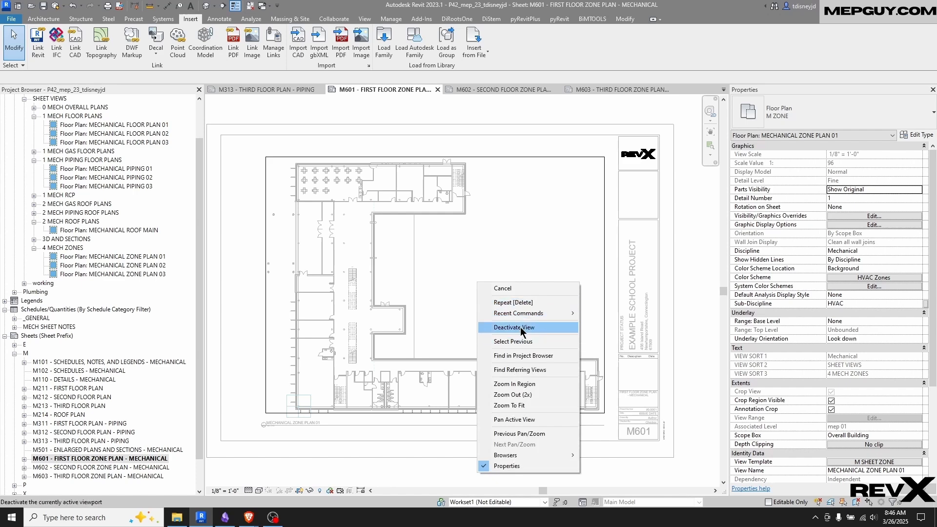
left_click(524, 332)
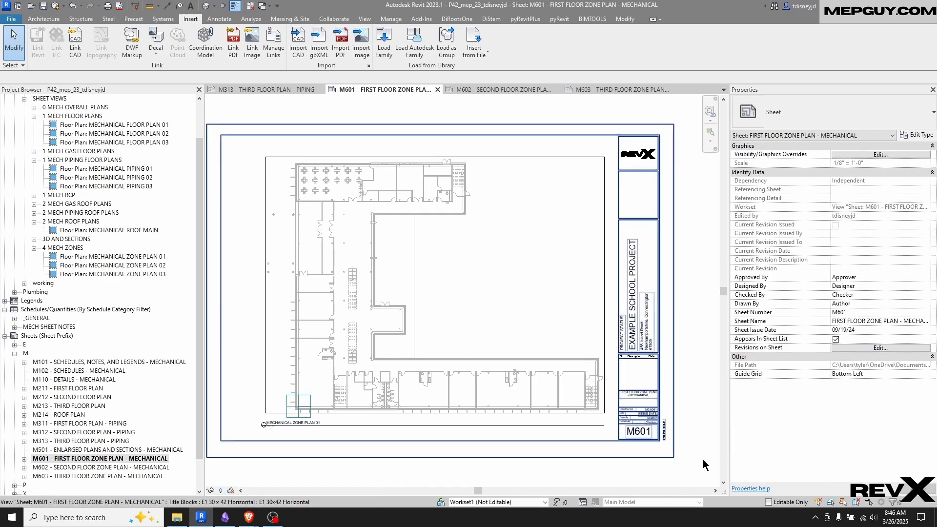
Select sheets M211 through M603 together, set their Guide Grid to <None>, and clear the selection
left_click(78, 389)
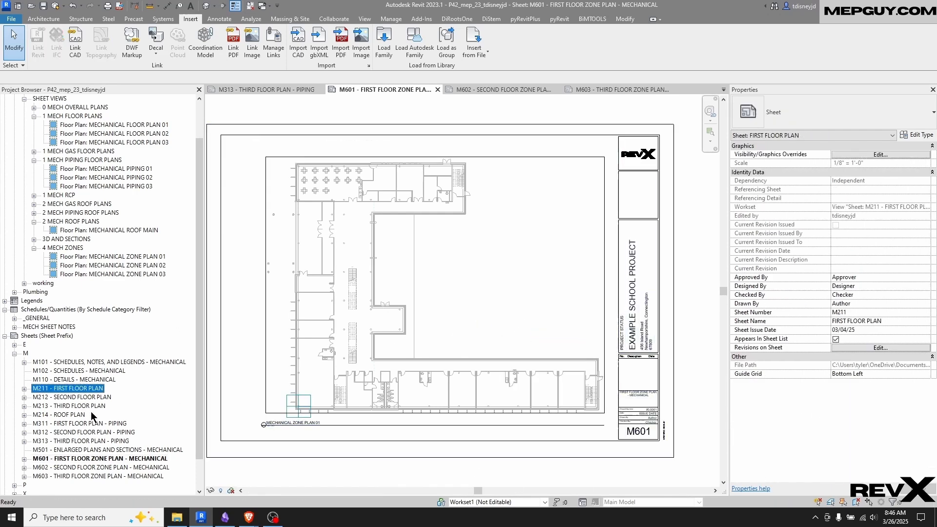
left_click(102, 477, "shift")
left_click(926, 367)
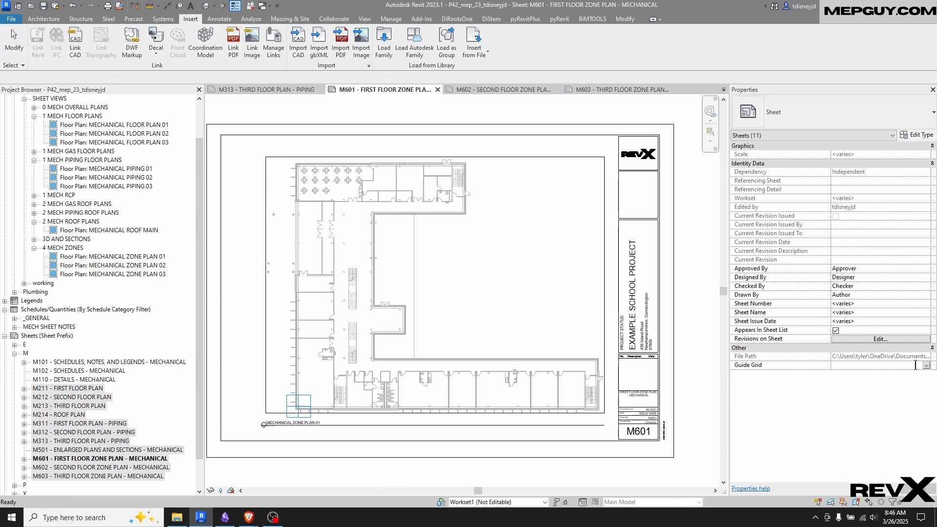
left_click(927, 366)
left_click(854, 375)
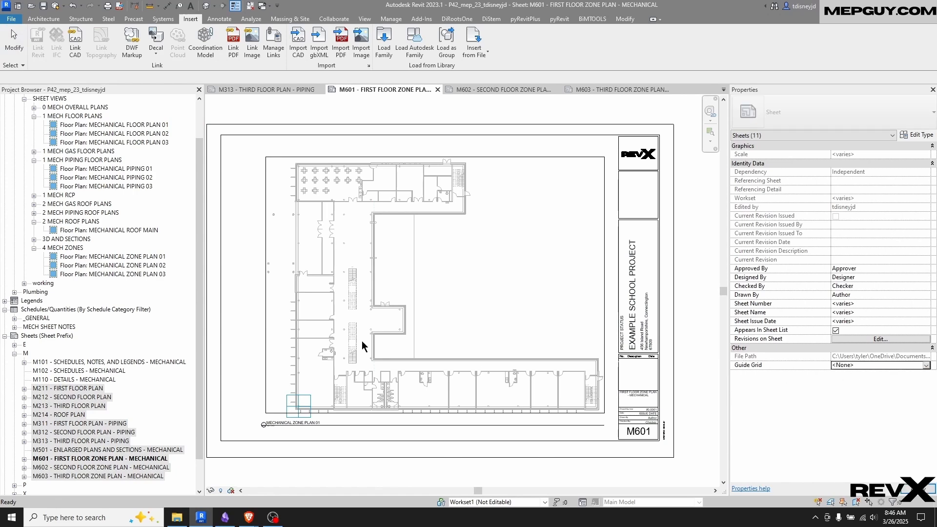
left_click(512, 294)
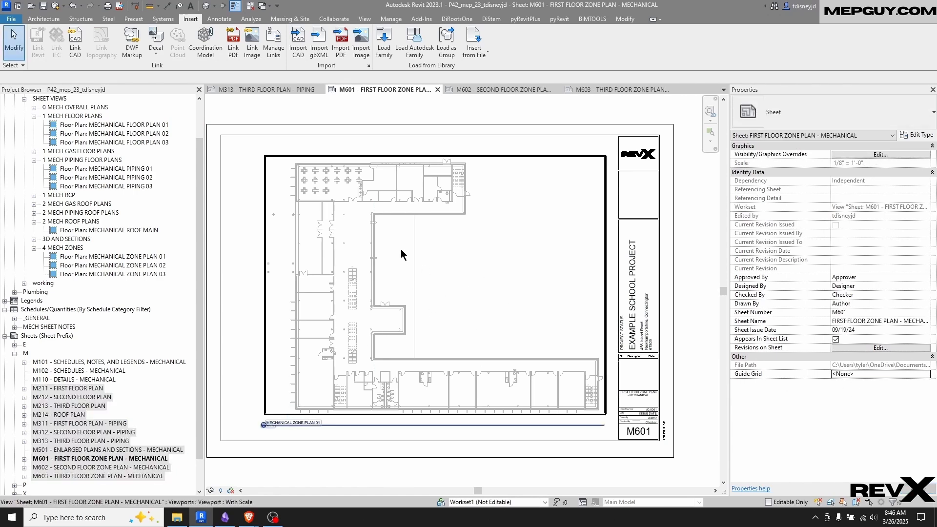
scroll(404, 252, "down", 3)
scroll(385, 400, "up", 3)
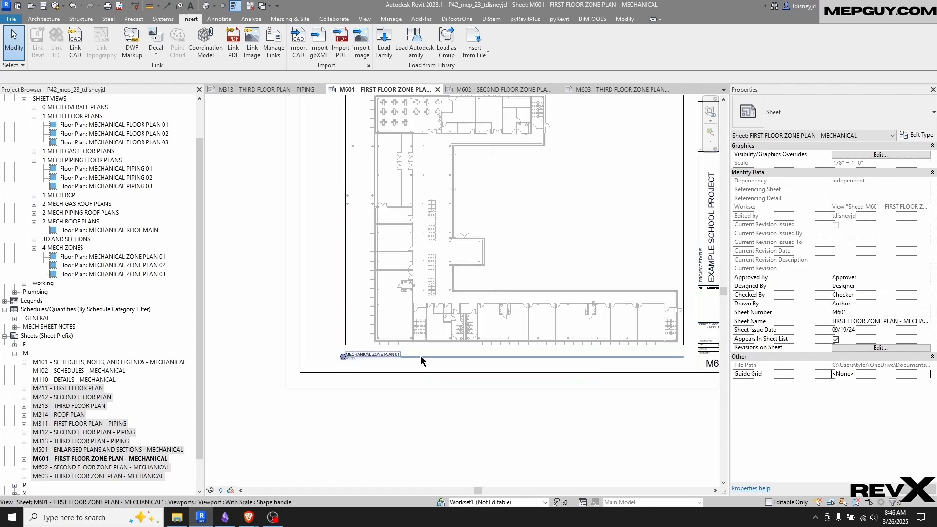
scroll(449, 414, "down", 3)
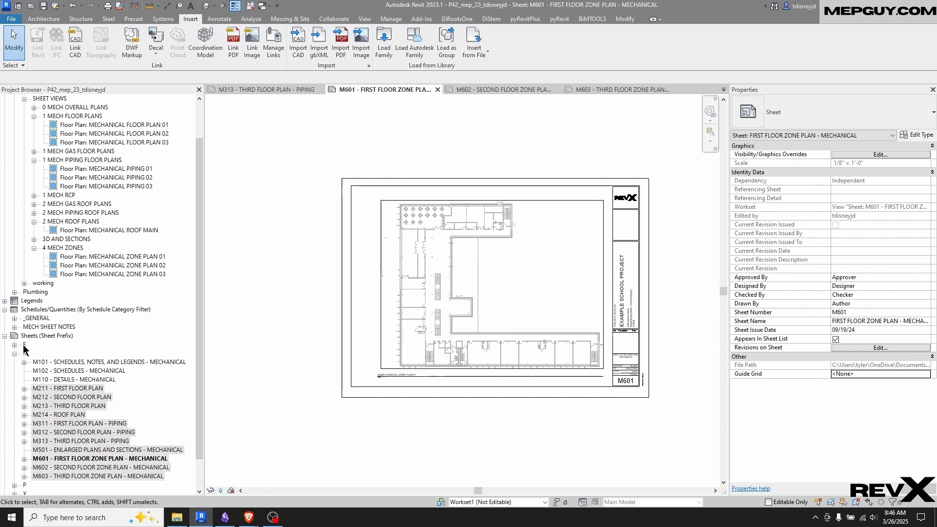
scroll(112, 415, "down", 2)
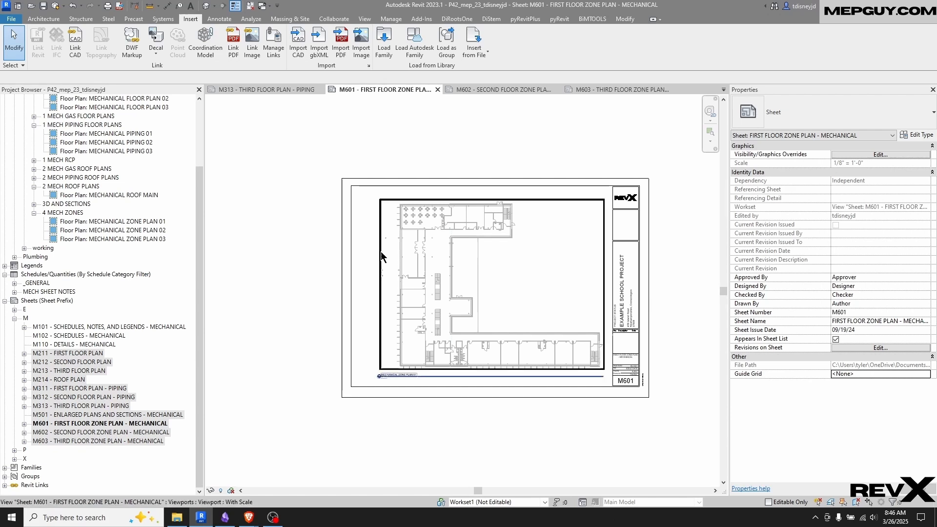
middle_click_drag(310, 274, 281, 271)
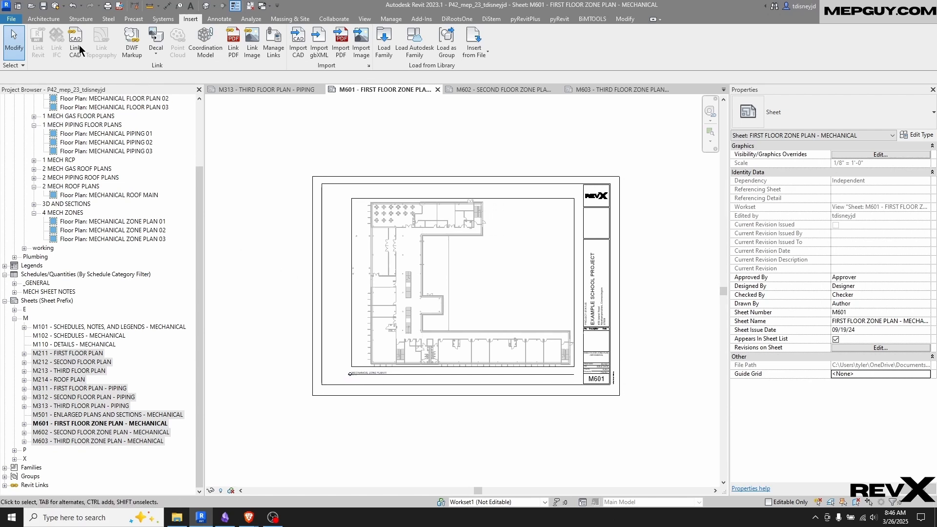
Start a PDF export with the range set to selected views/sheets, using the <in-session> set
left_click(10, 20)
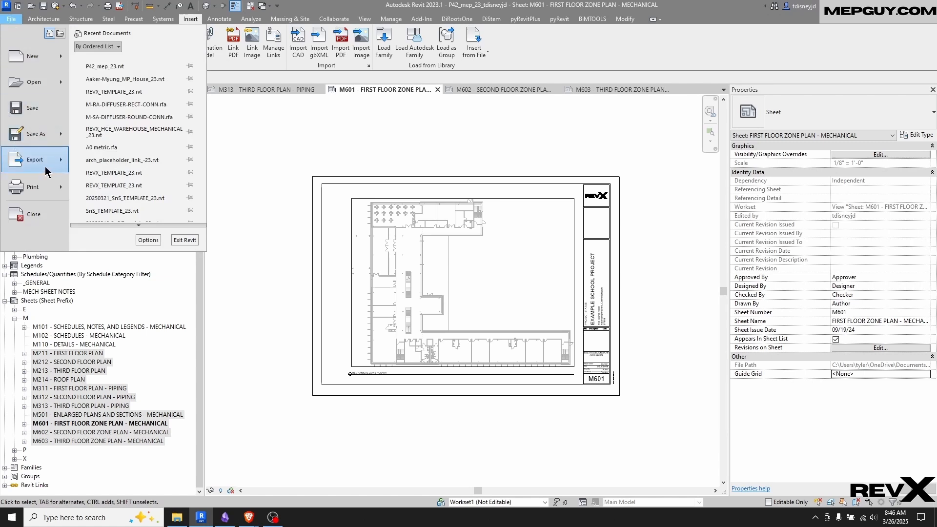
mouse_move(46, 168)
left_click(133, 90)
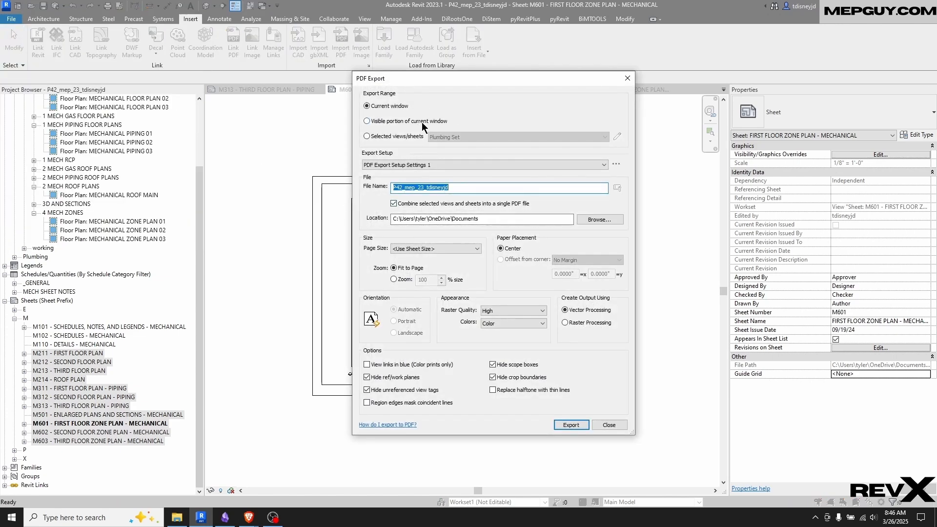
left_click(382, 139)
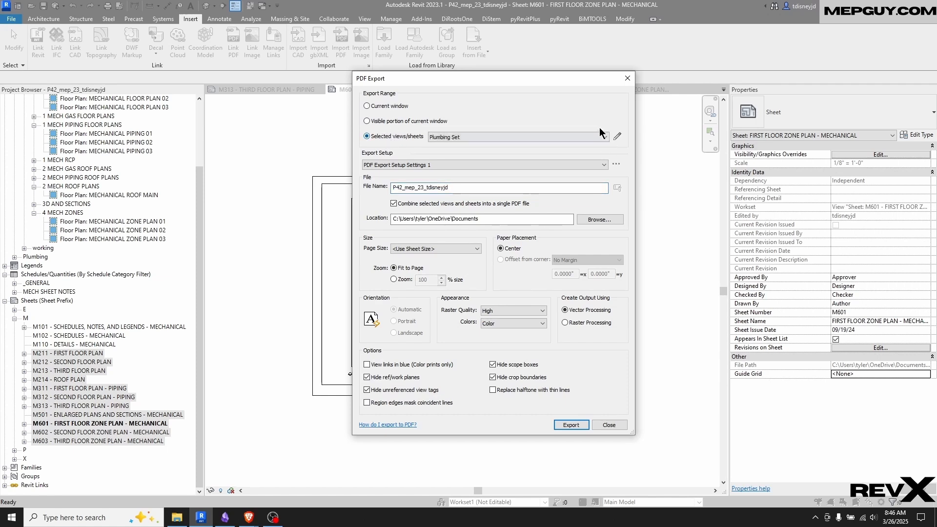
left_click(601, 138)
left_click(597, 153)
Edit the export selection to list unchecked items too, show only sheets, and exclude every sheet
left_click(617, 138)
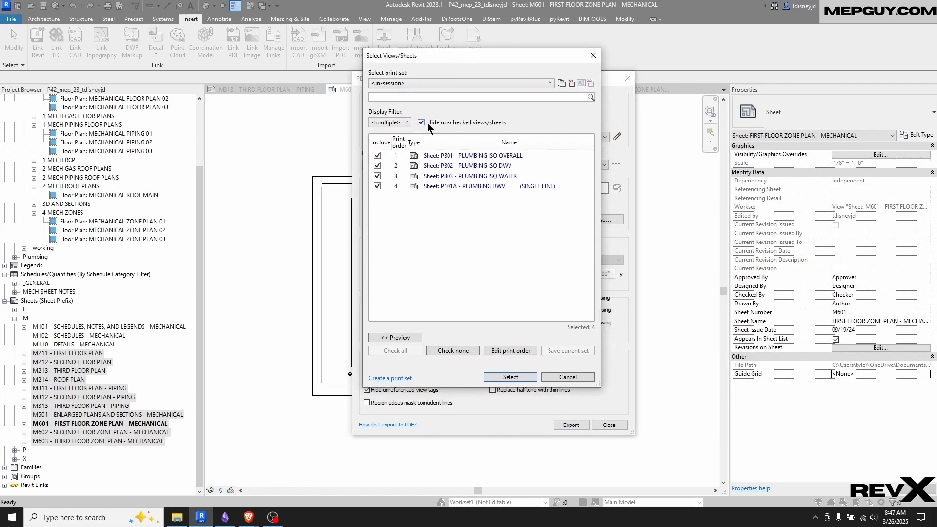
left_click(421, 122)
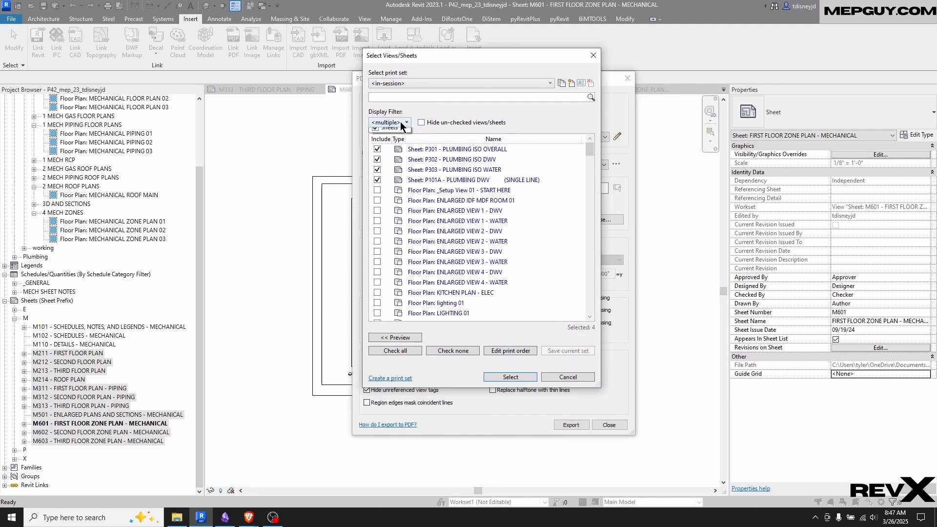
left_click(383, 123)
left_click(375, 134)
left_click(376, 142)
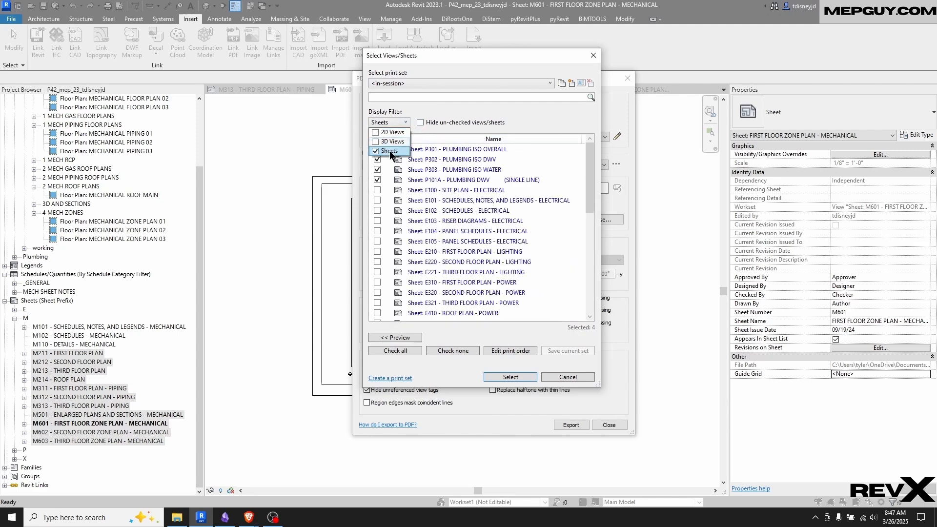
left_click(547, 153)
left_click(453, 351)
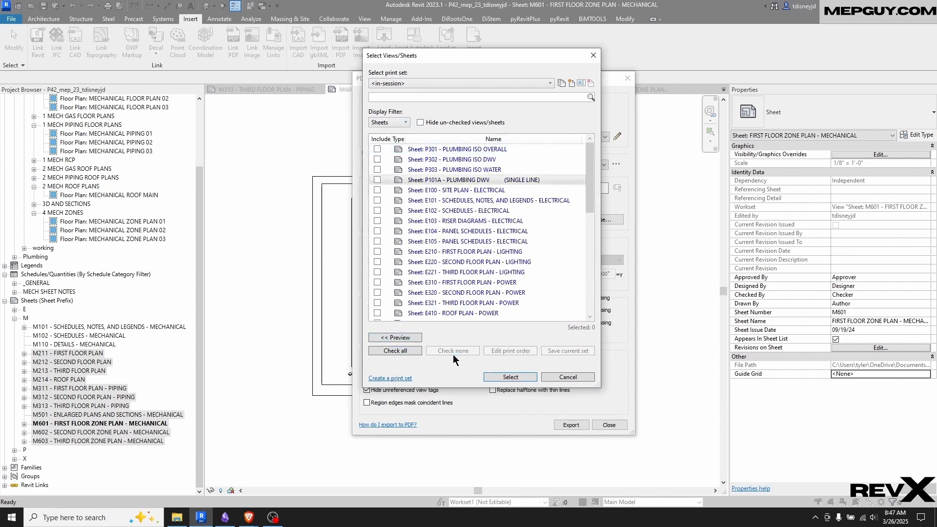
Include floor and roof plan sheets M211 through M214 in the export selection
scroll(538, 195, "down", 4)
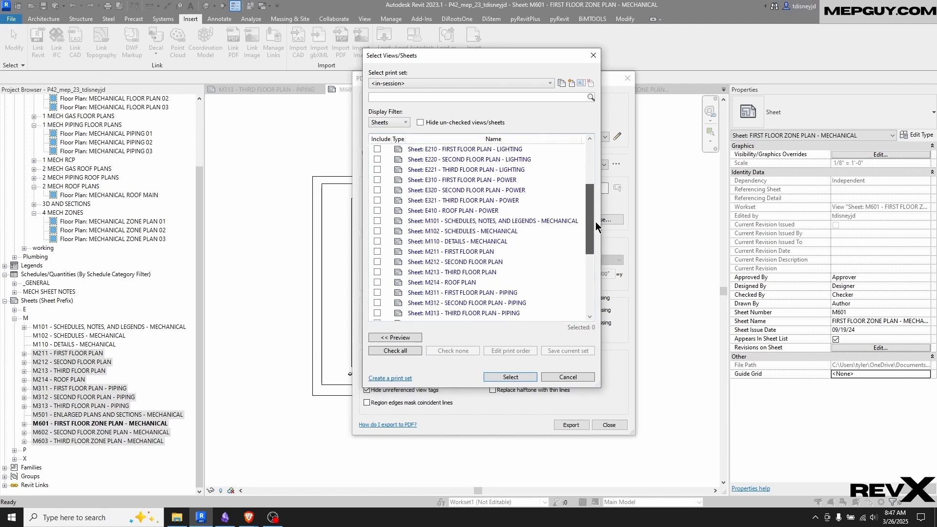
left_click(447, 221)
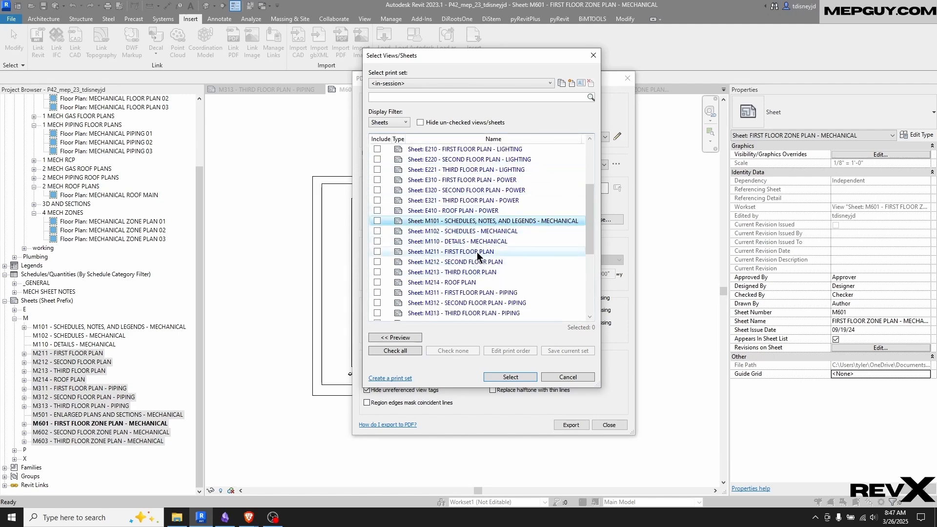
scroll(497, 220, "down", 4)
scroll(497, 220, "up", 1)
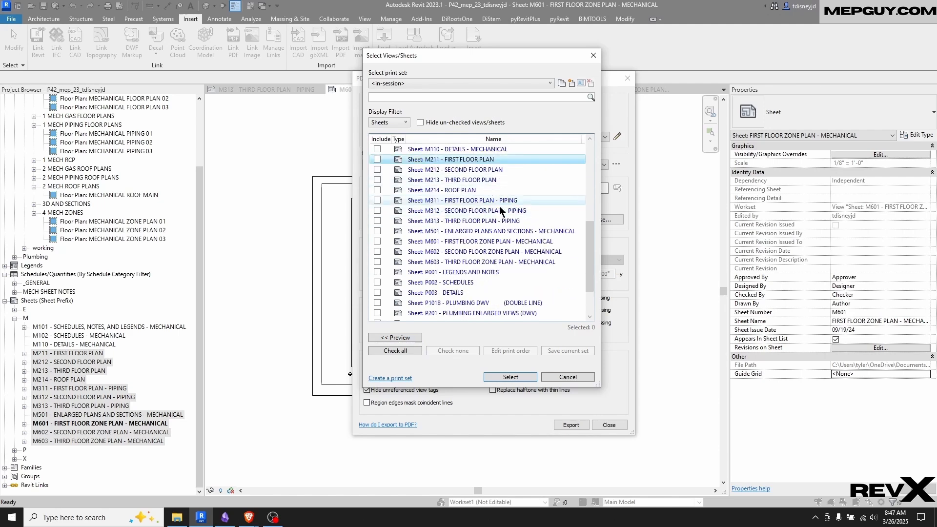
left_click(454, 191, "shift")
left_click(377, 191)
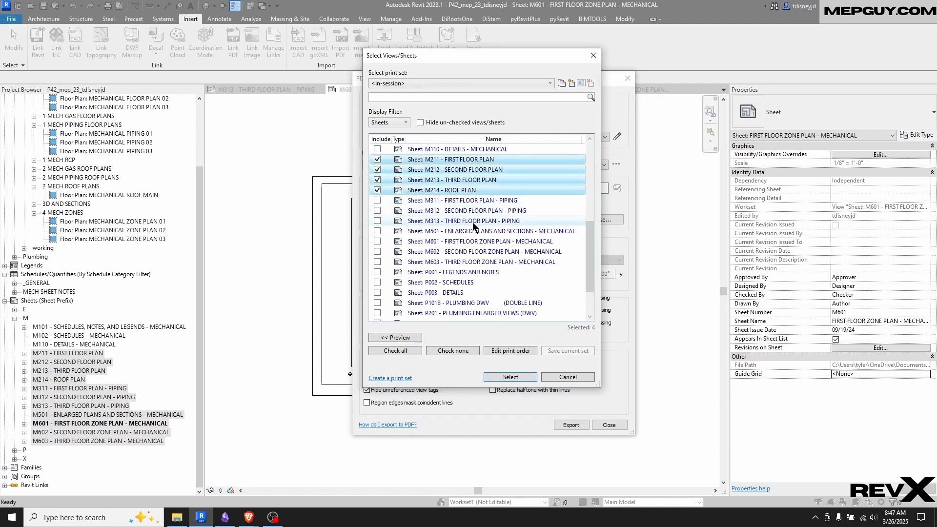
Include piping plan sheets M311 through M313 in the export selection
left_click(471, 201)
left_click(463, 221, "shift")
left_click(377, 210)
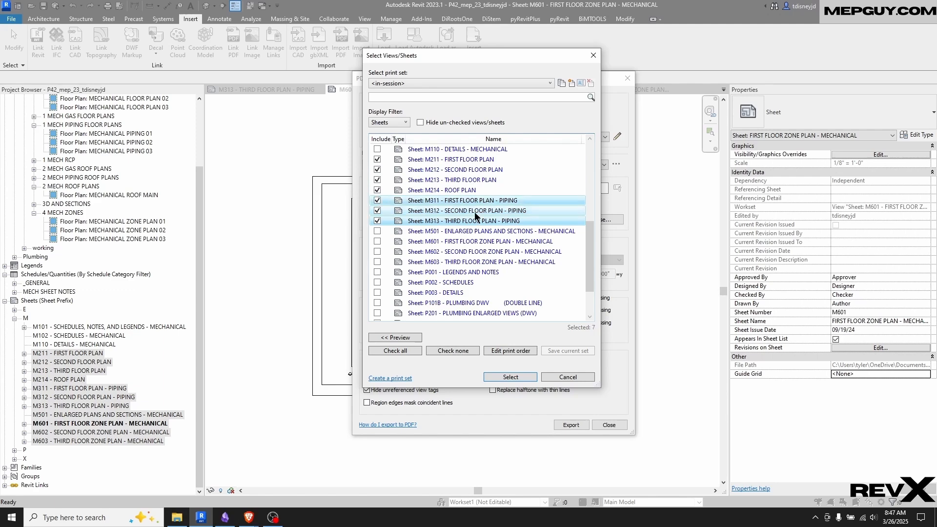
Include zone plan sheets M601 through M603 and accept the export selection
left_click(475, 241)
left_click(476, 262, "shift")
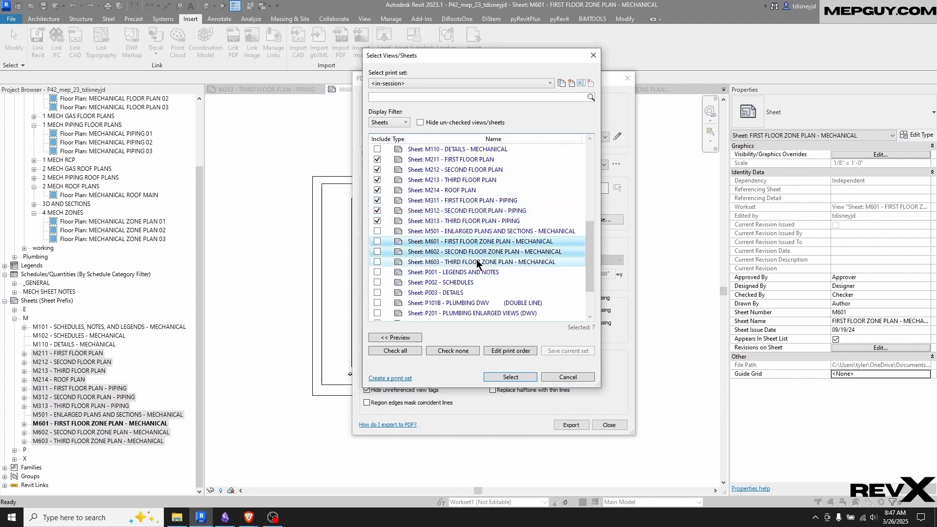
left_click(377, 252)
scroll(453, 186, "down", 2)
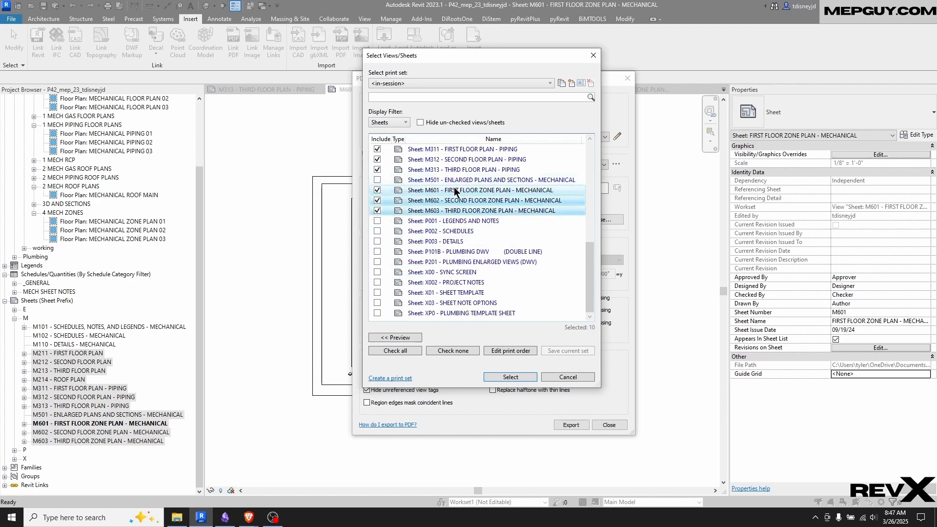
scroll(457, 205, "up", 3)
scroll(458, 216, "down", 1)
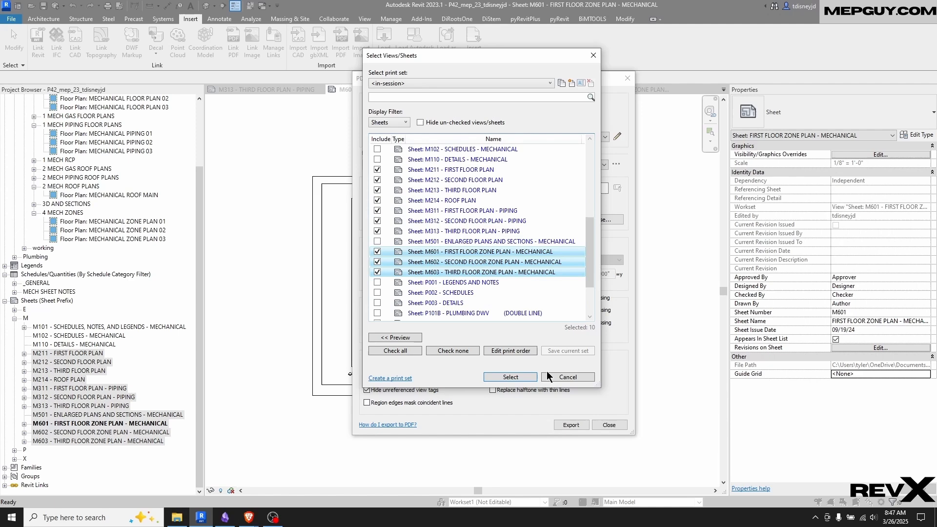
left_click(511, 378)
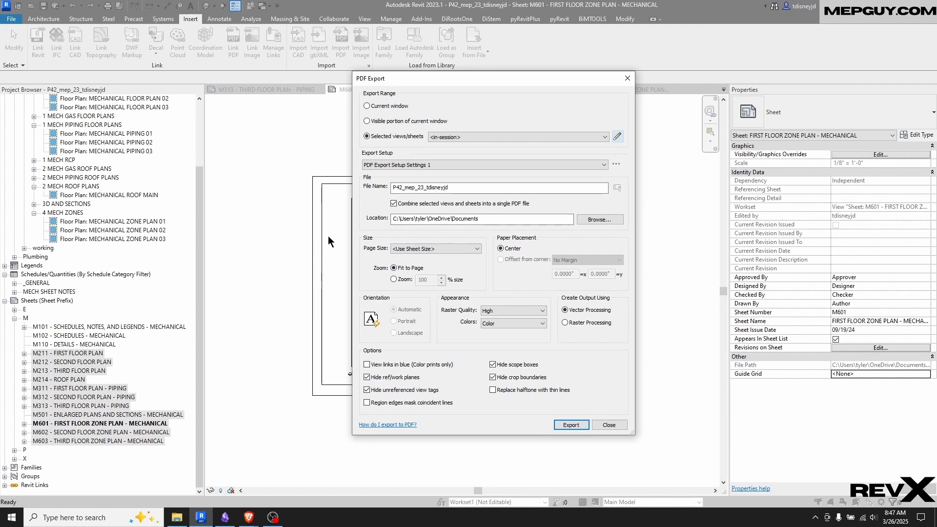
Set the PDF export zoom to 100% size and choose Color for the output colors
left_click(394, 280)
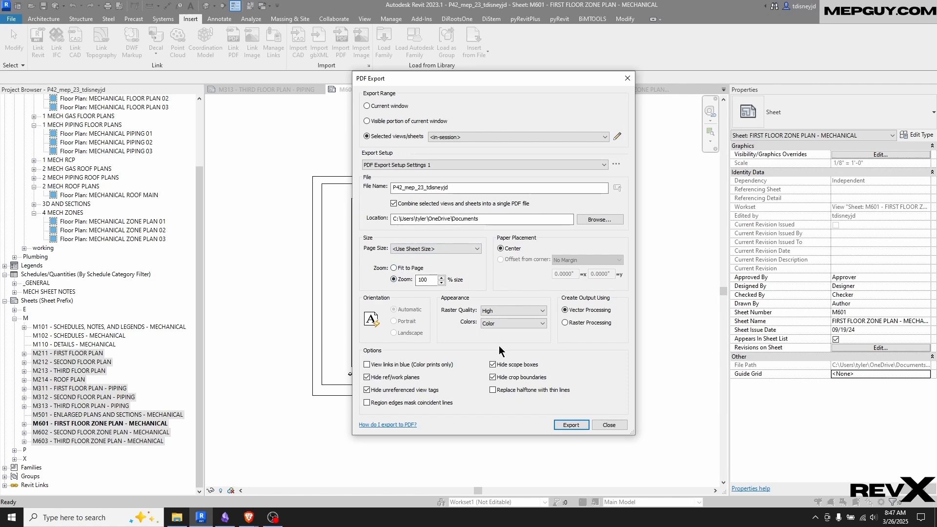
left_click(506, 324)
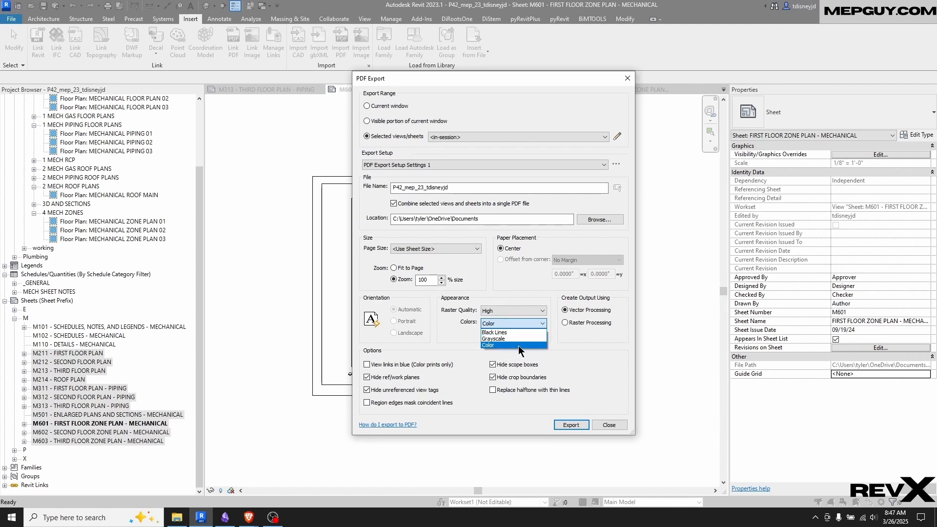
left_click(496, 346)
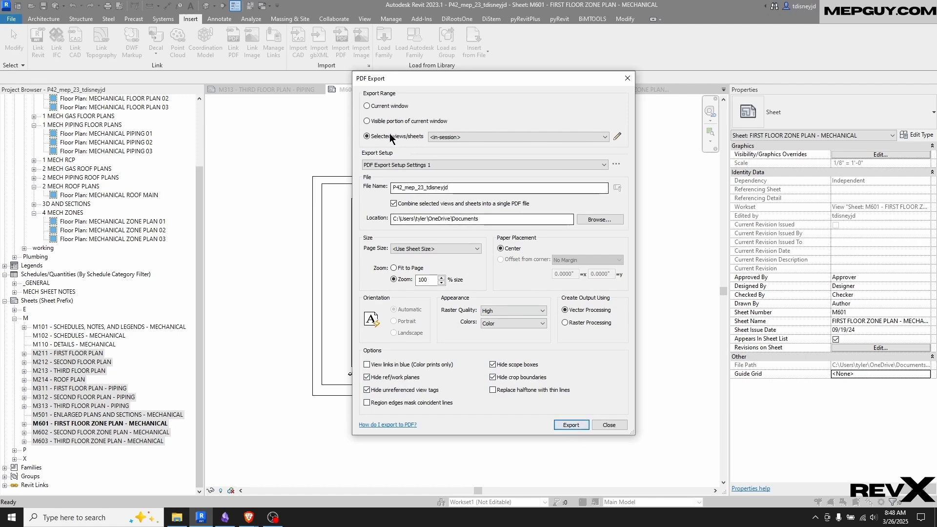
Browse for the PDF export location and go to the folder C:\Projects\Project42\BIM
left_click(604, 220)
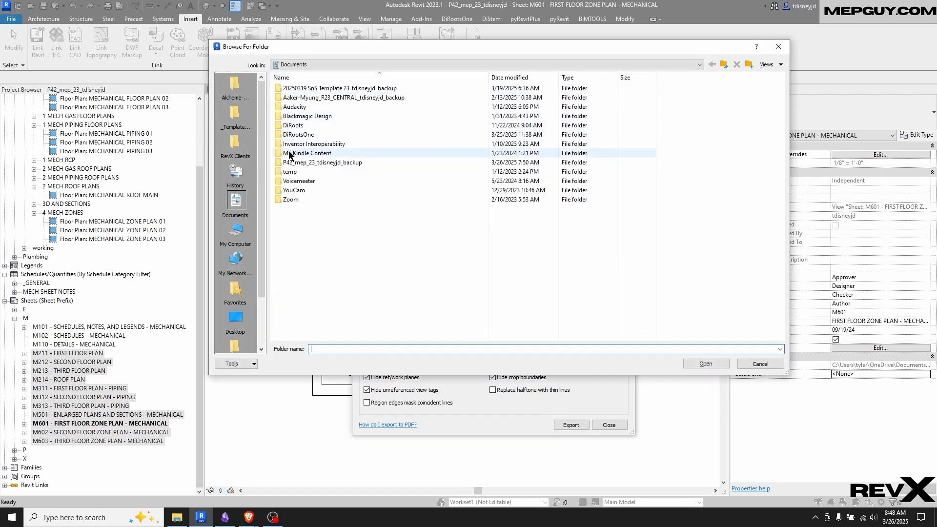
scroll(236, 235, "down", 2)
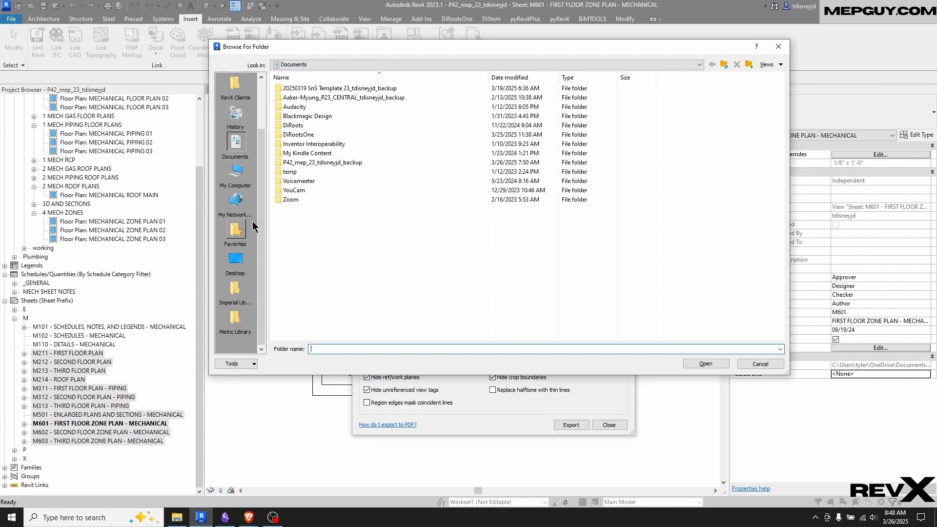
left_click(235, 261)
double_click(293, 106)
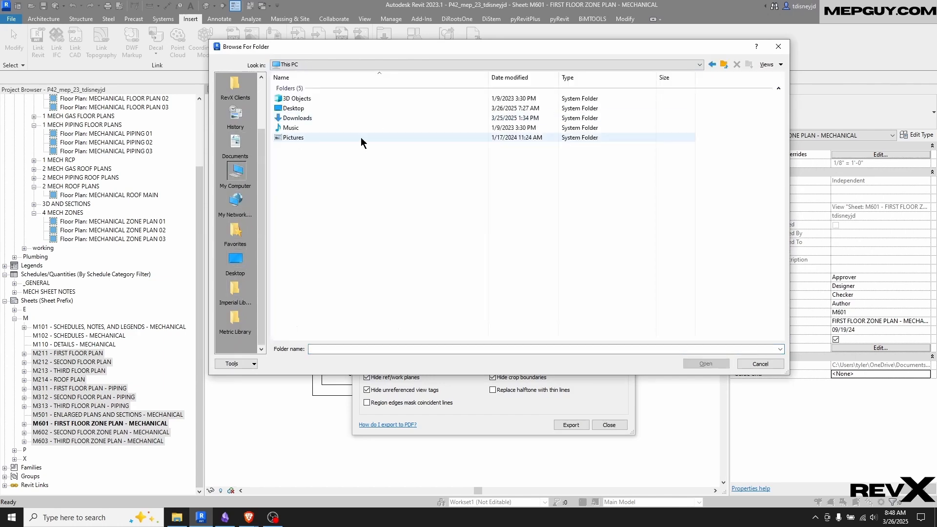
double_click(321, 180)
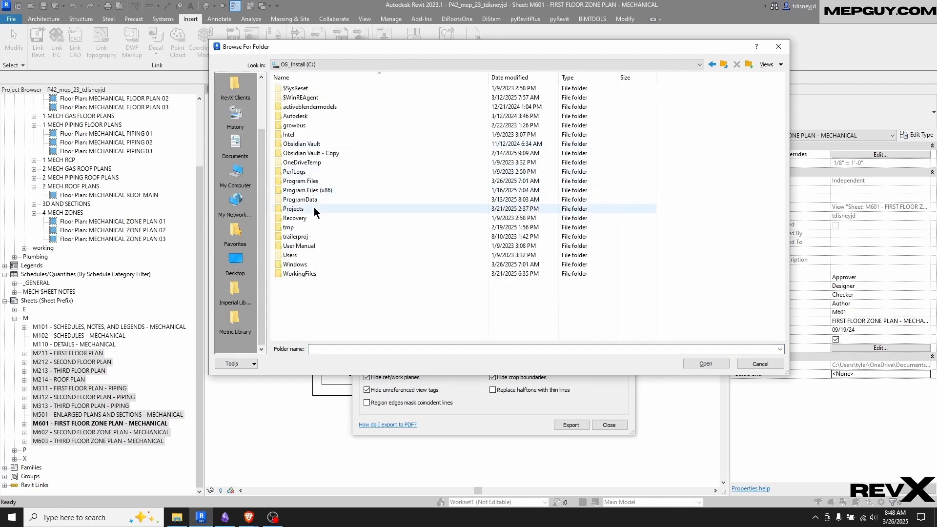
double_click(311, 206)
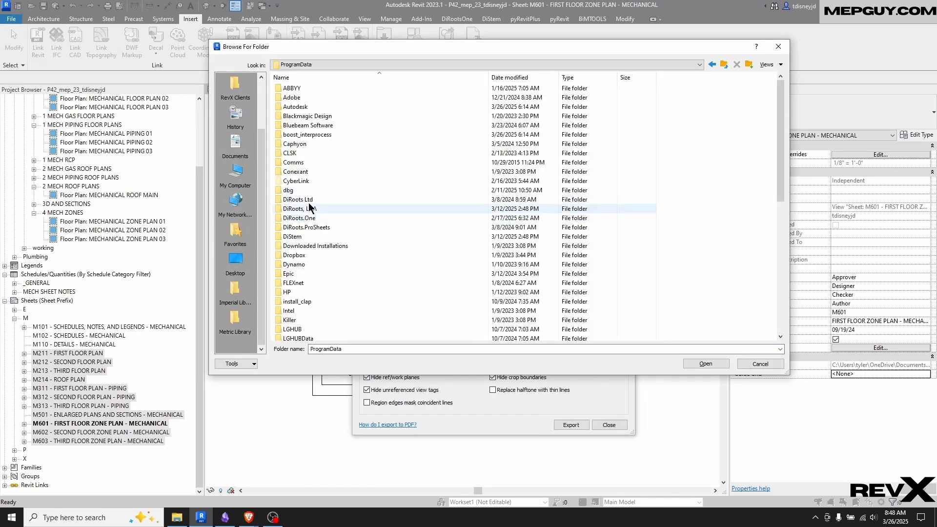
left_click(724, 64)
double_click(313, 209)
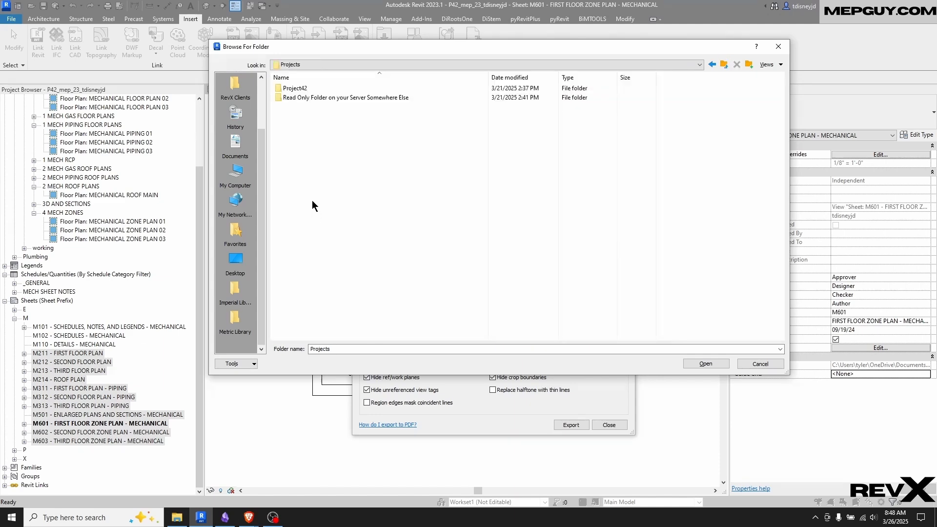
double_click(299, 88)
double_click(302, 89)
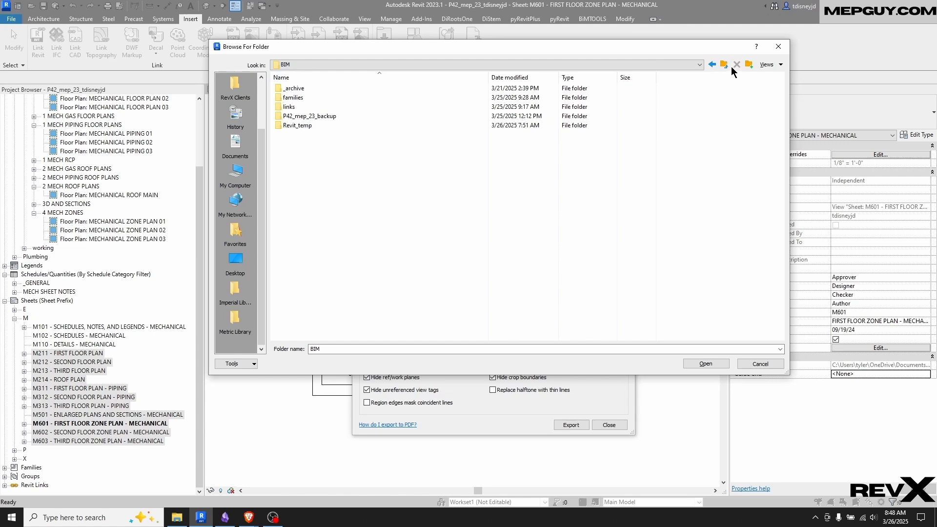
Create a folder named exports inside the BIM folder and set it as the PDF export location
left_click(749, 65)
type("EXPOR")
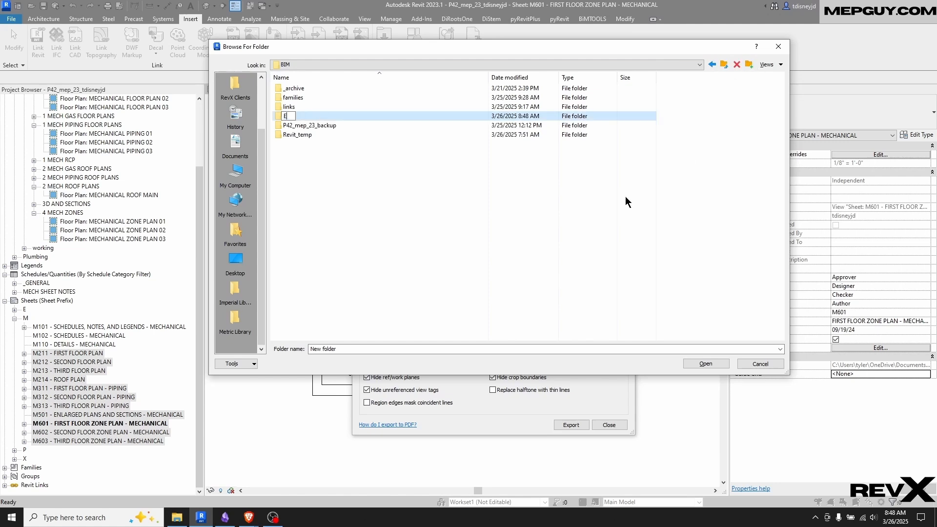
key("BackSpace")
key("BackSpace")
key("BackSpace")
key("BackSpace")
key("BackSpace")
type("exports")
double_click(290, 118)
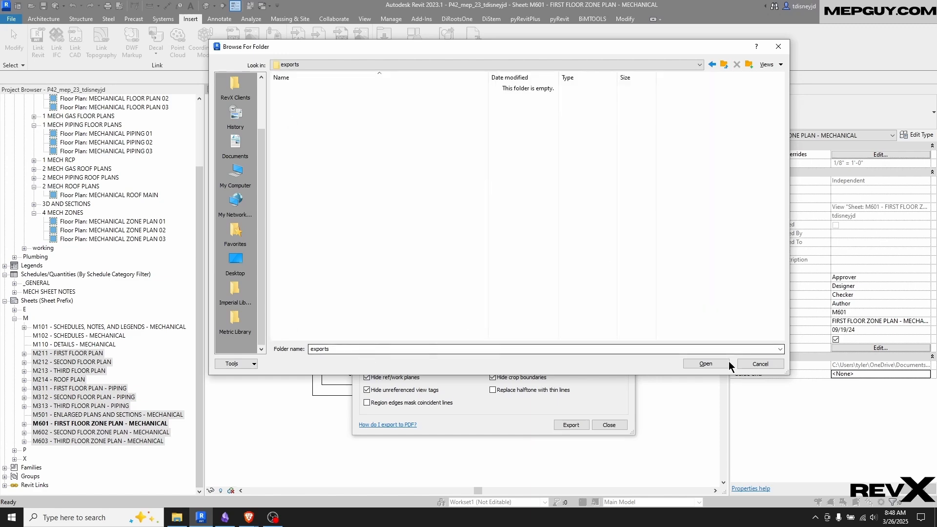
left_click(713, 365)
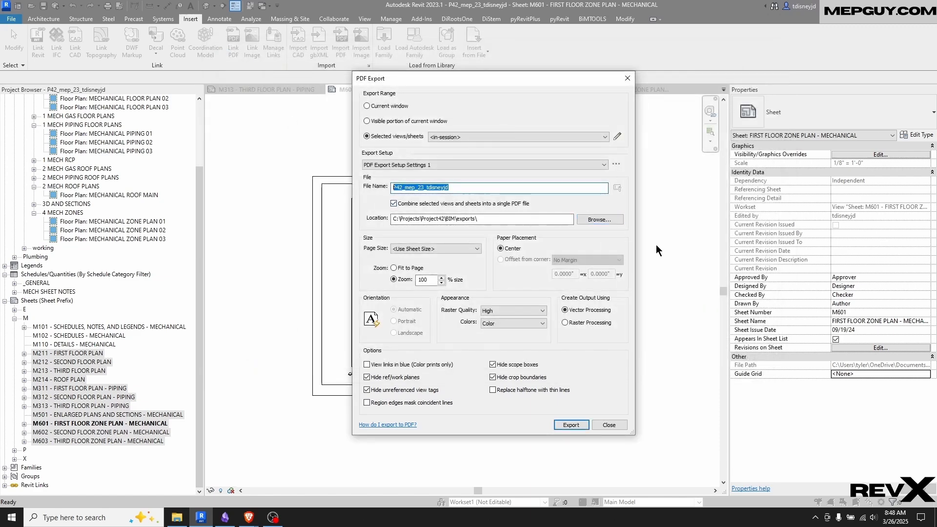
Name the combined PDF 20250326-p42_mechcheckplot and export it
type("2025")
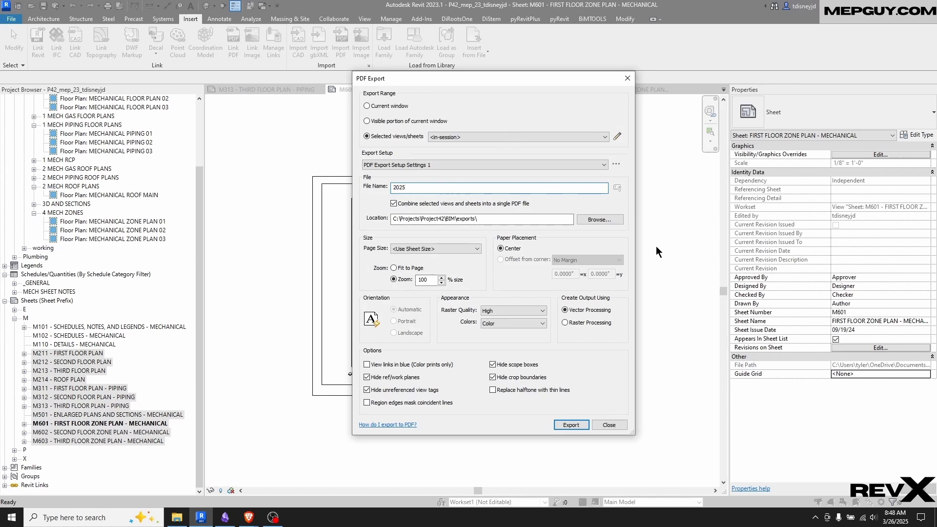
type("0326-p42_mechcheckplot")
left_click(571, 425)
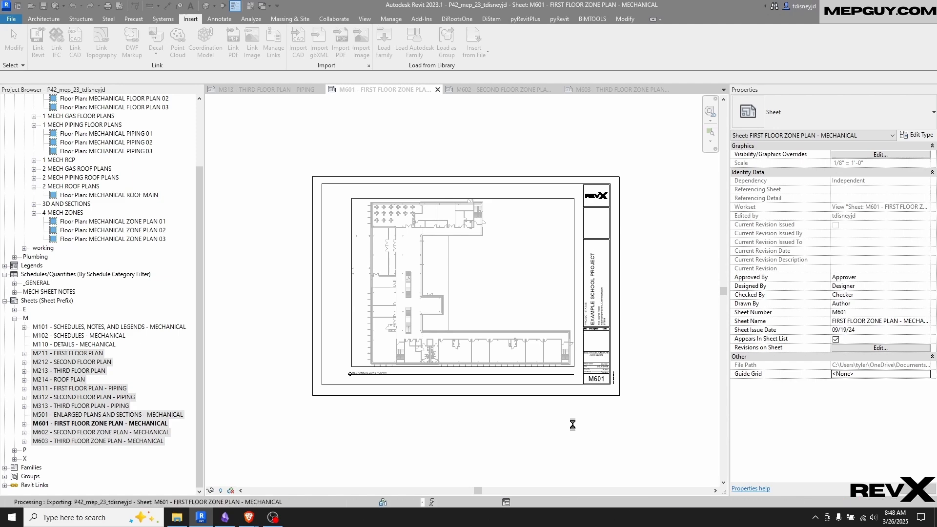
Open the exported 20250326-p42_mechcheckplot PDF from the BIM exports folder in Bluebeam Revu
double_click(235, 177)
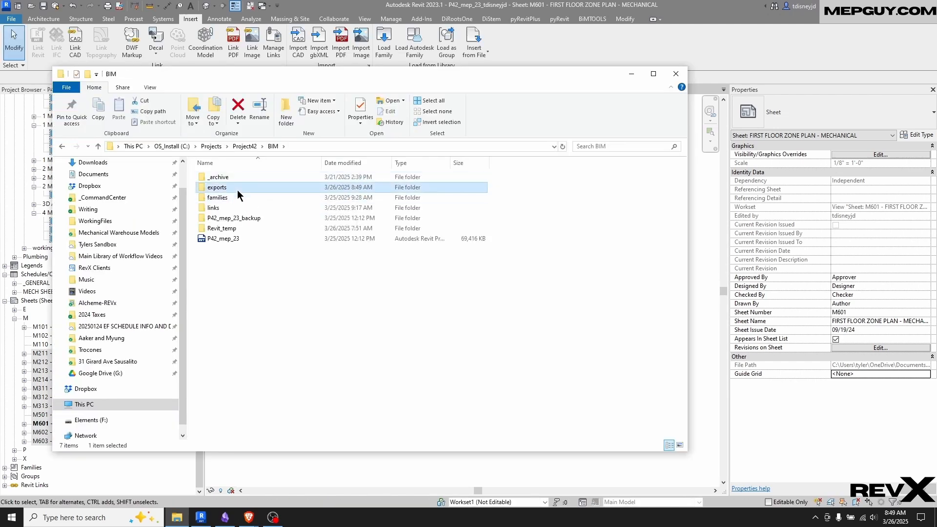
double_click(238, 188)
double_click(258, 177)
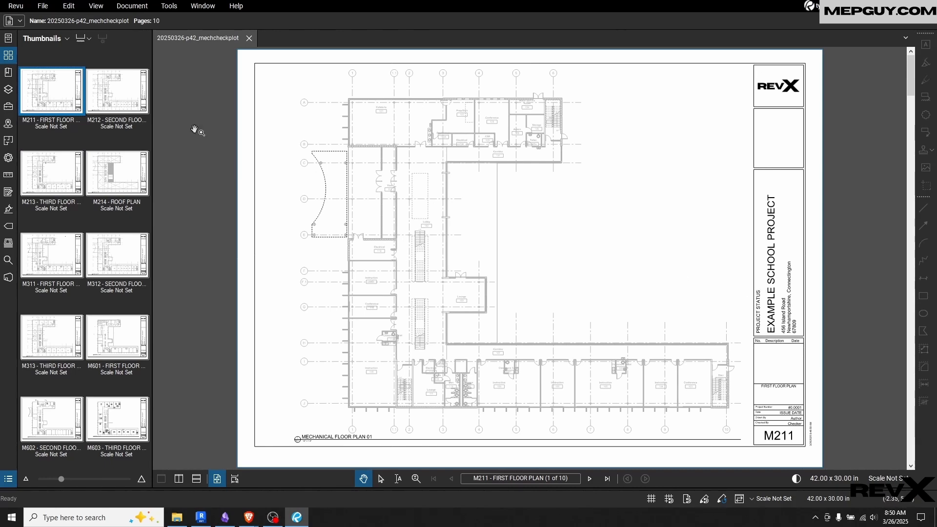
Compare the plan alignment across the floor and roof plan pages M211 through M214
left_click(115, 95)
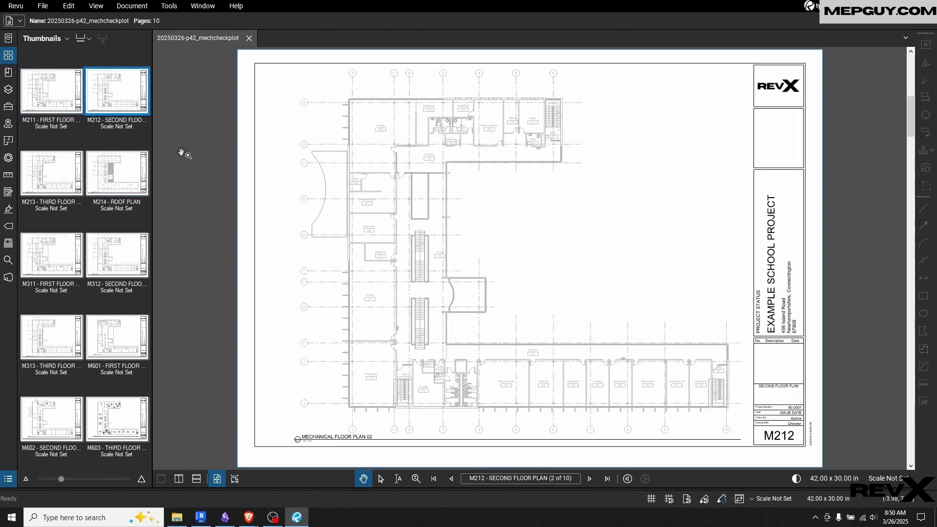
left_click(591, 480)
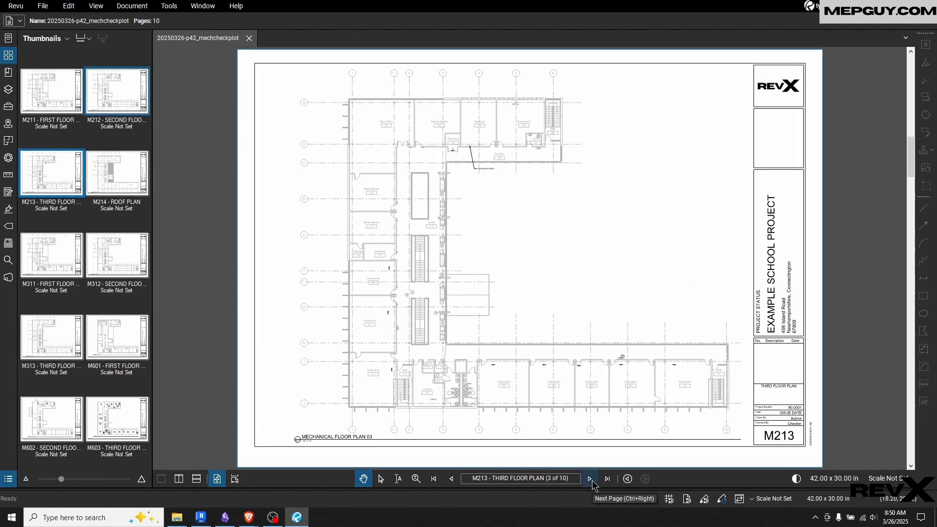
left_click(453, 481)
left_click(453, 481)
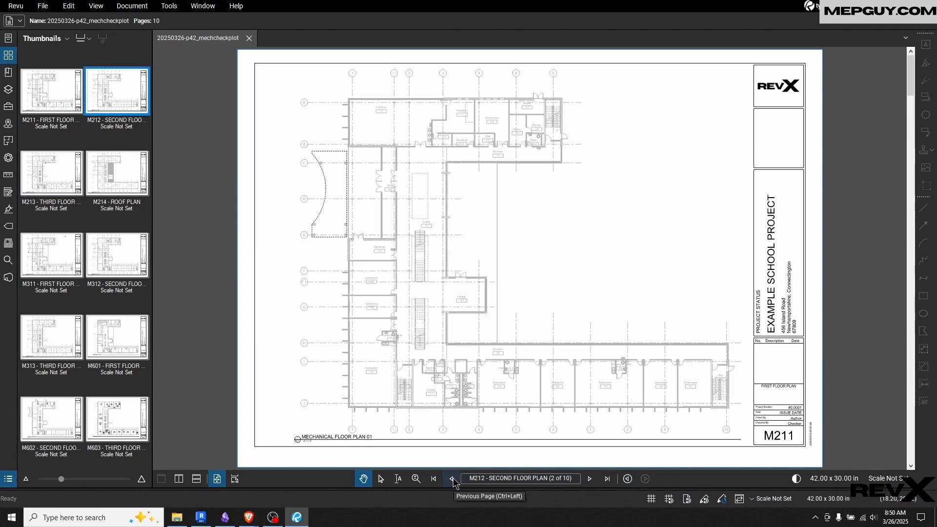
left_click(589, 486)
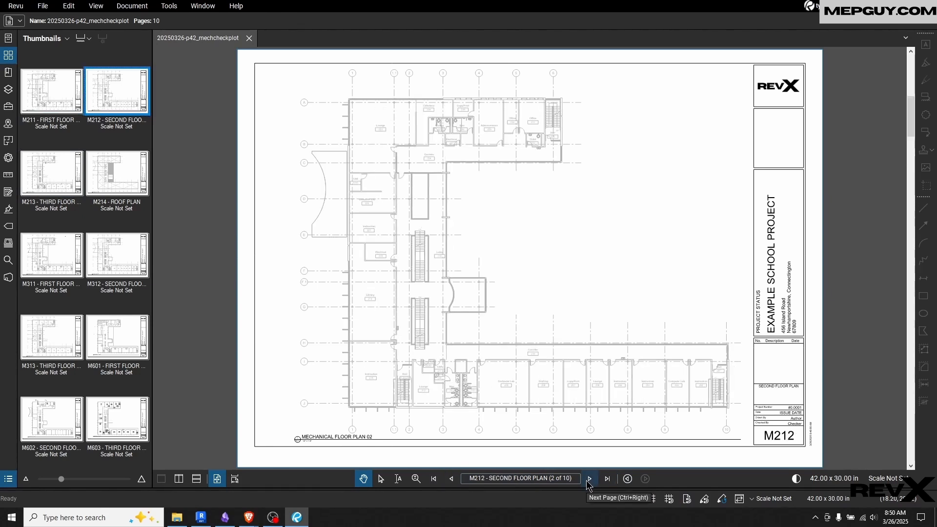
left_click(589, 486)
left_click(589, 480)
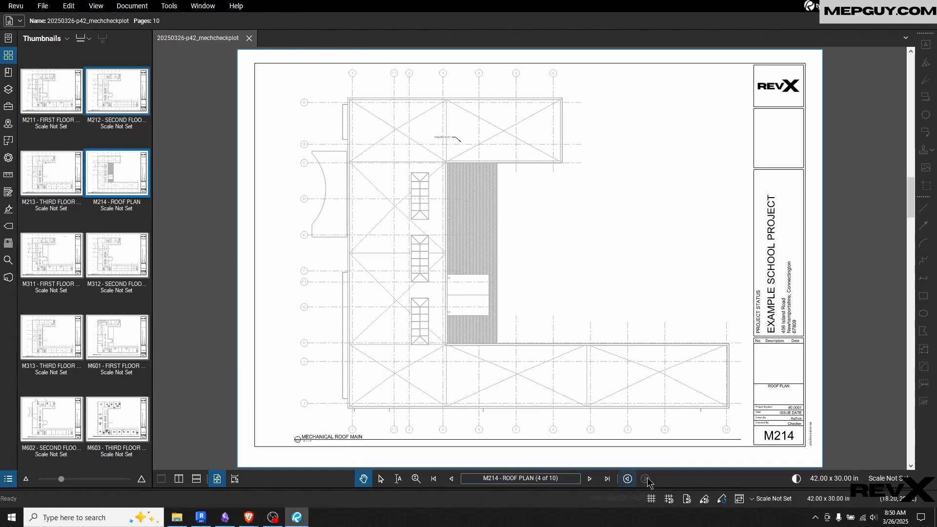
Compare the plan alignment across piping pages M311 through M313 and zone plan pages M601 through M603, paging forward and back
left_click(592, 482)
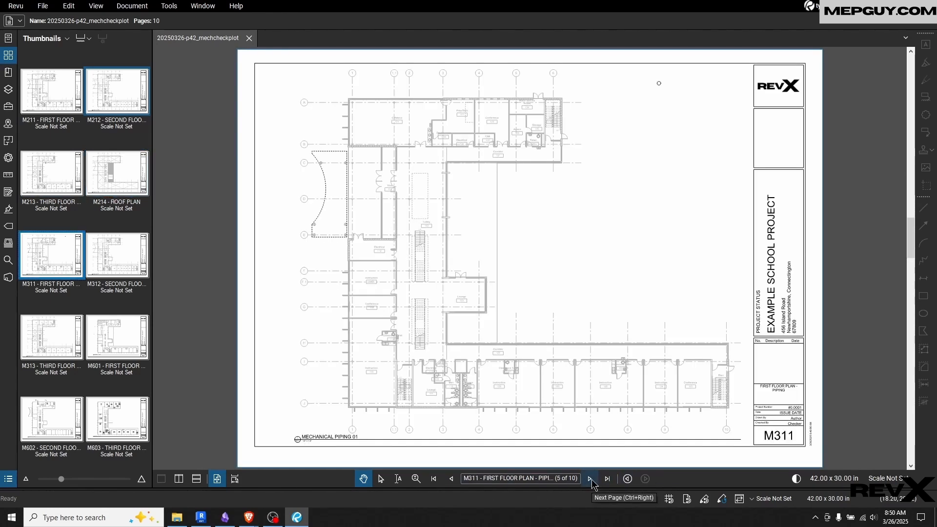
left_click(591, 481)
left_click(591, 480)
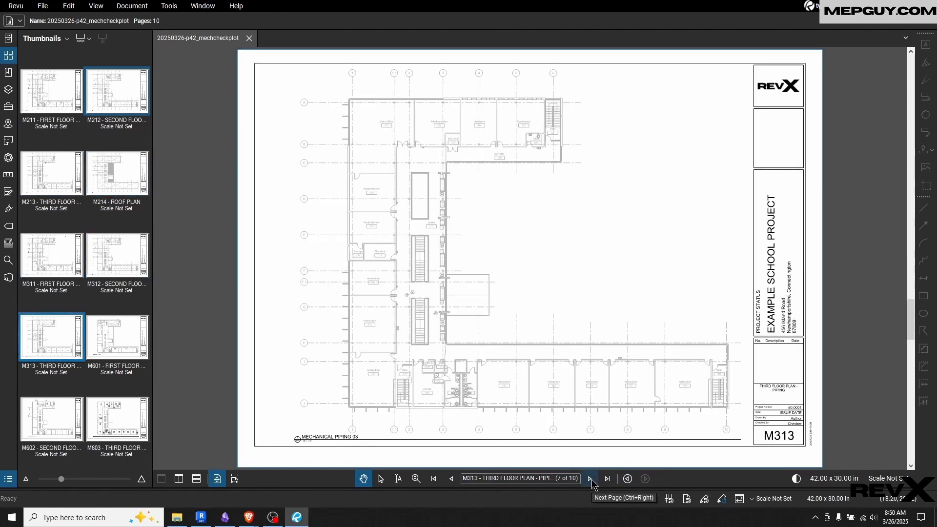
left_click(590, 480)
left_click(591, 479)
left_click(591, 479)
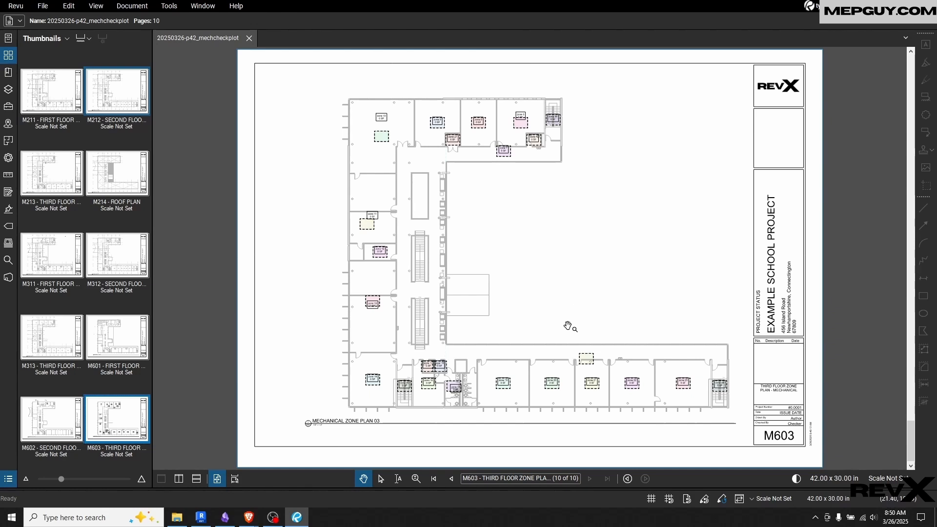
left_click(451, 479)
left_click(452, 479)
left_click(452, 479)
left_click(452, 479)
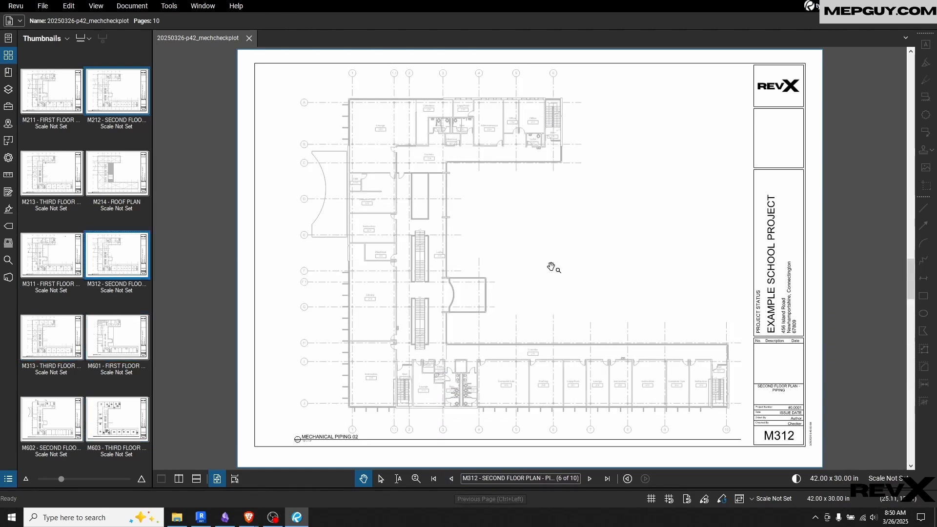